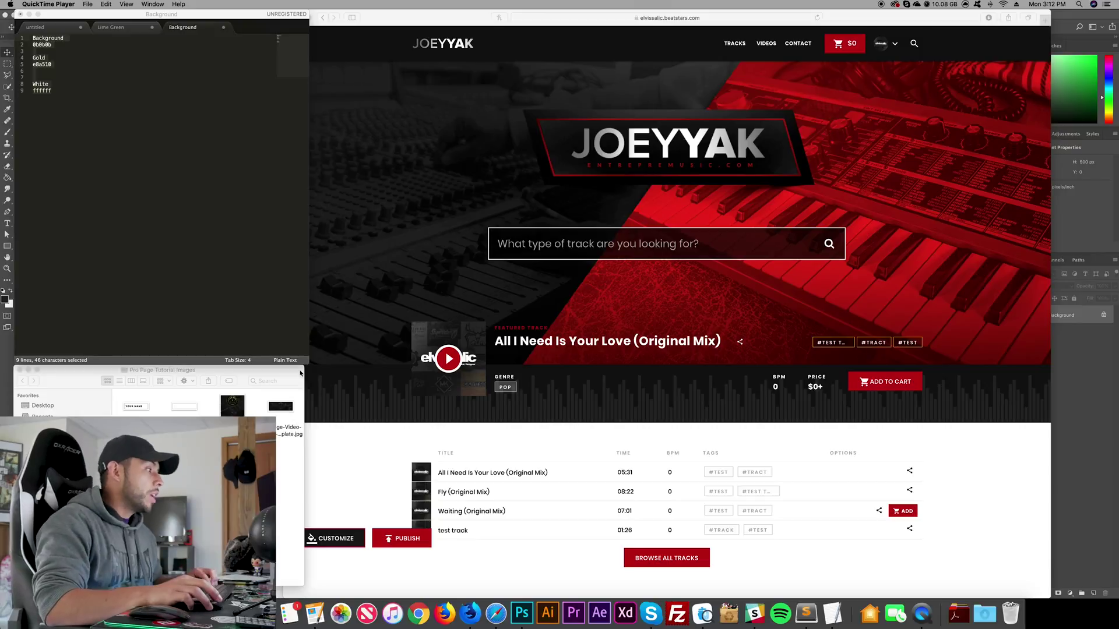
- Preview the banner and logo template images in the Pro Page Tutorial Images folder, and review the color codes in the text notes
{"action": "left_click", "coordinate": [278, 431]}
{"action": "key", "text": "space"}
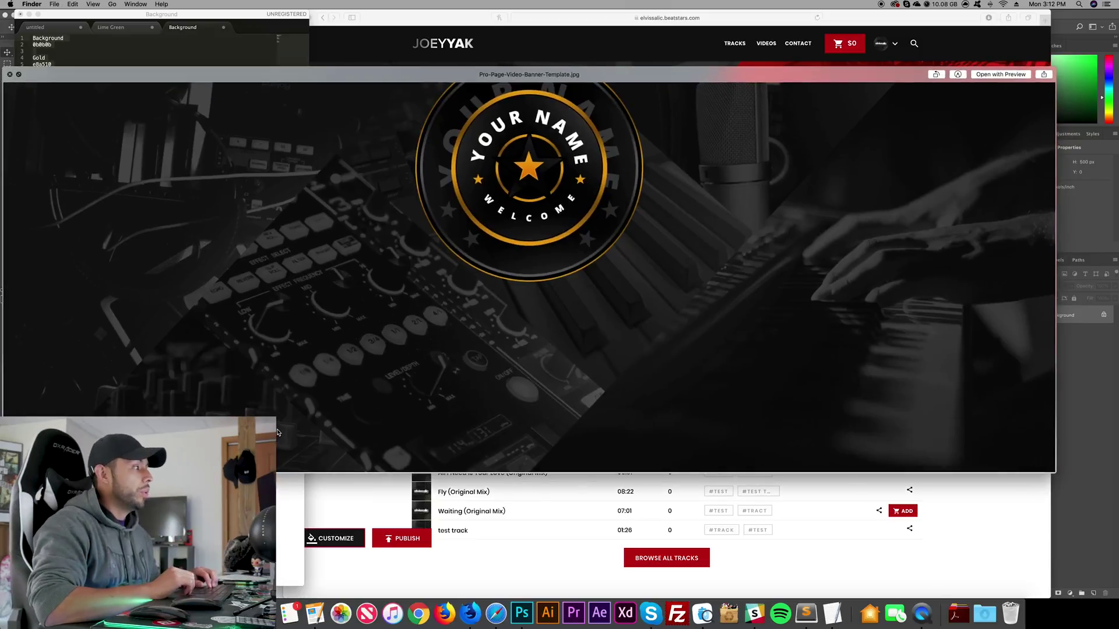
{"action": "key", "text": "Left"}
{"action": "key", "text": "Left"}
{"action": "key", "text": "Right"}
{"action": "key", "text": "Right"}
{"action": "key", "text": "Left"}
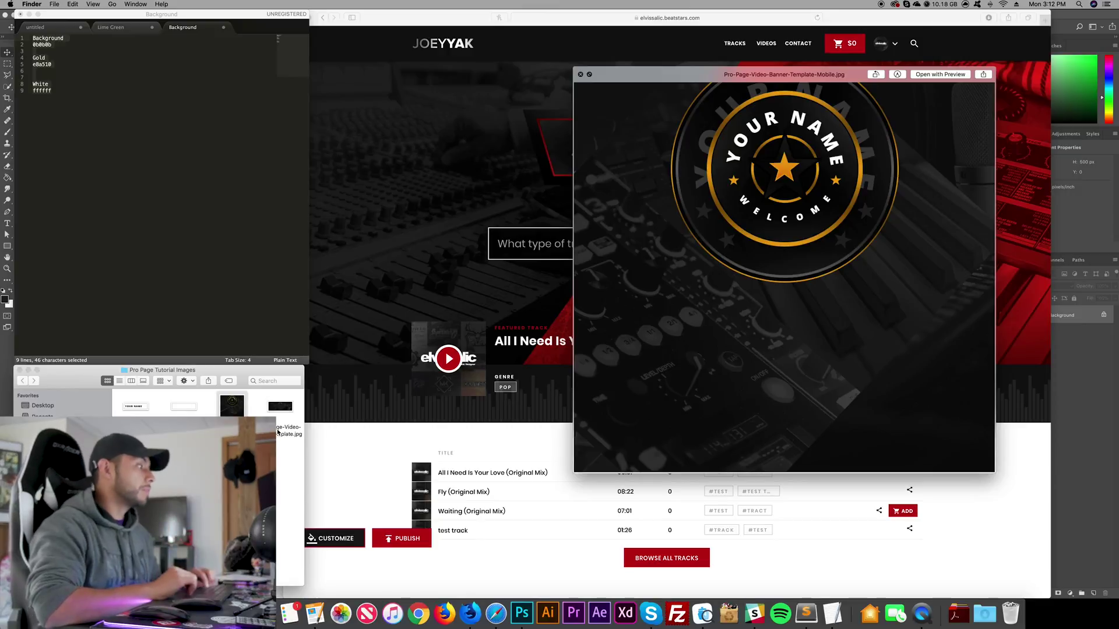
{"action": "key", "text": "Left"}
{"action": "key", "text": "Right"}
{"action": "key", "text": "Left"}
{"action": "key", "text": "Left"}
{"action": "key", "text": "space"}
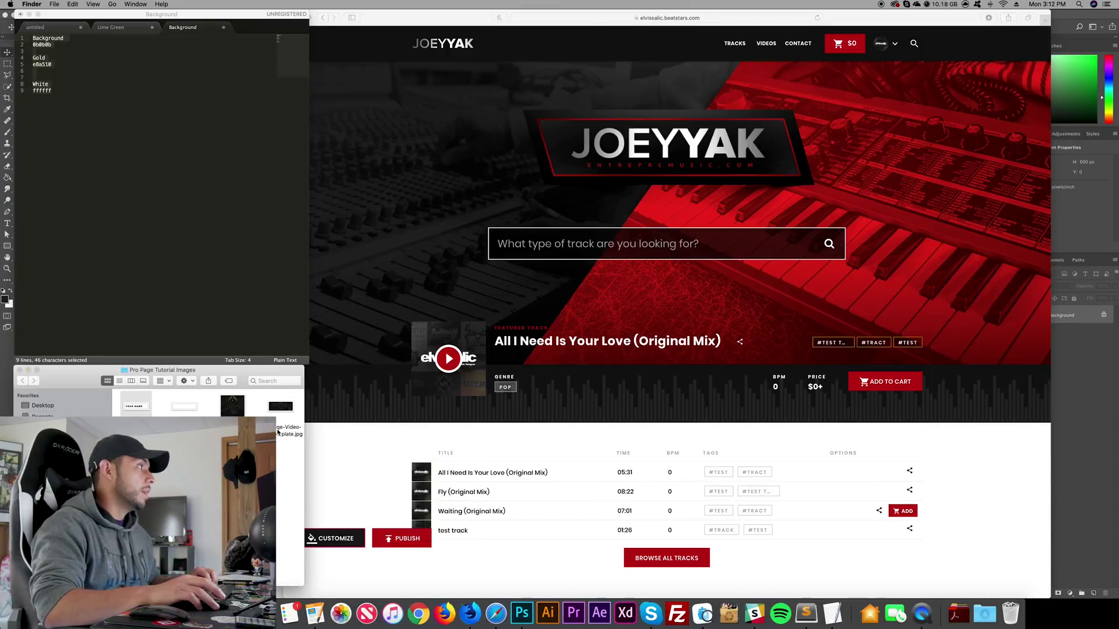
{"action": "left_click", "coordinate": [122, 143]}
{"action": "left_click_drag", "start_coordinate": [93, 132], "coordinate": [29, 35]}
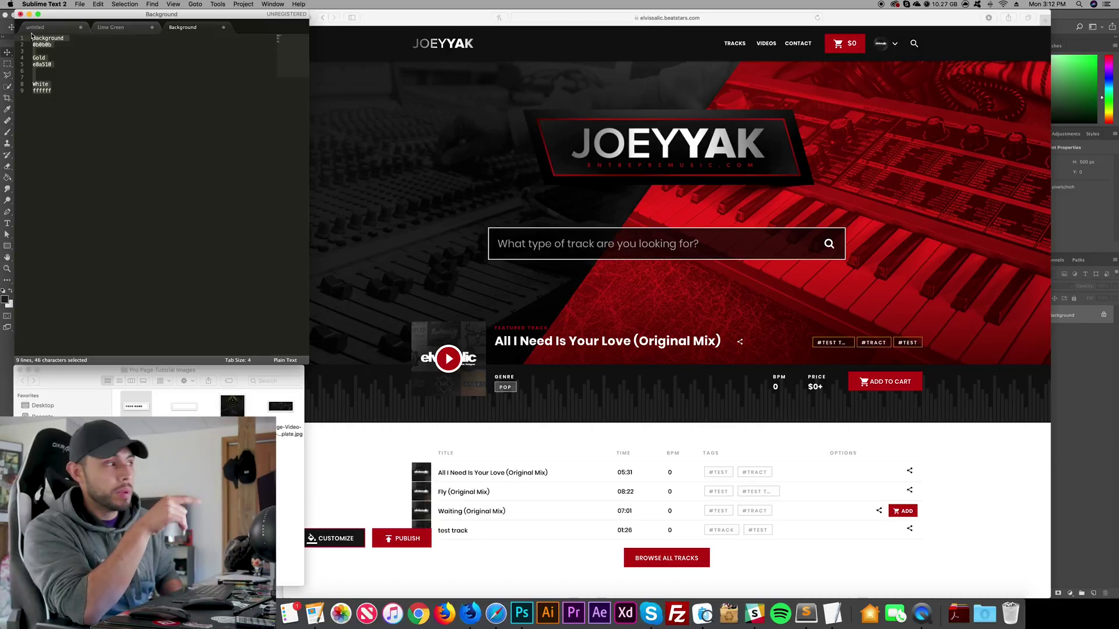
- Open the Pro Page customizer and apply the preselected Poppins font for the main menu and the content
{"action": "left_click", "coordinate": [321, 492]}
{"action": "left_click", "coordinate": [333, 531]}
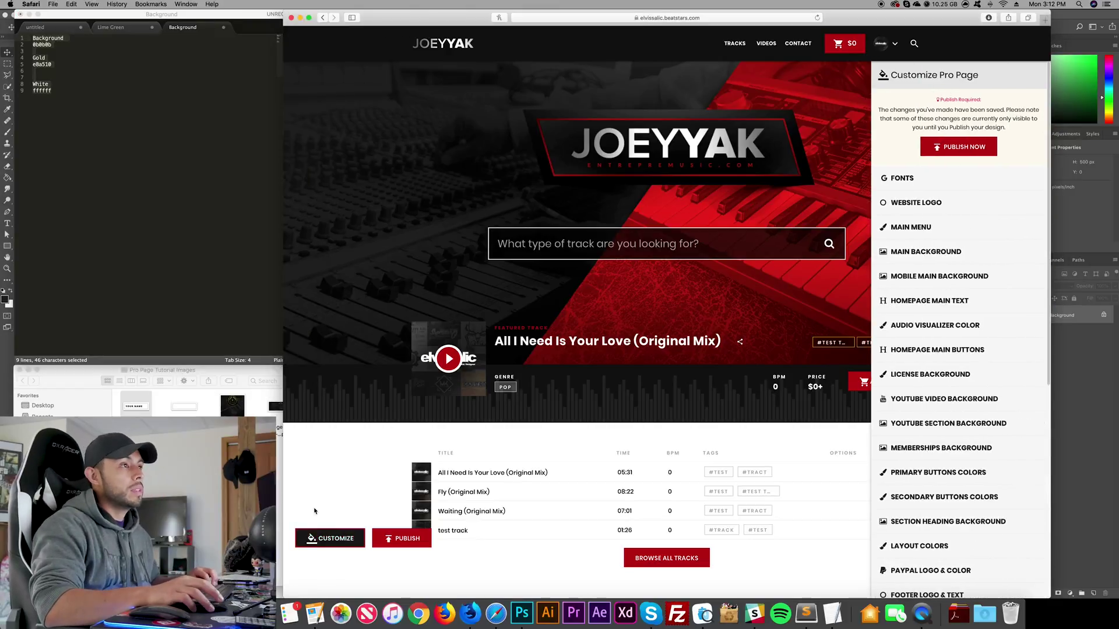
{"action": "left_click", "coordinate": [945, 184]}
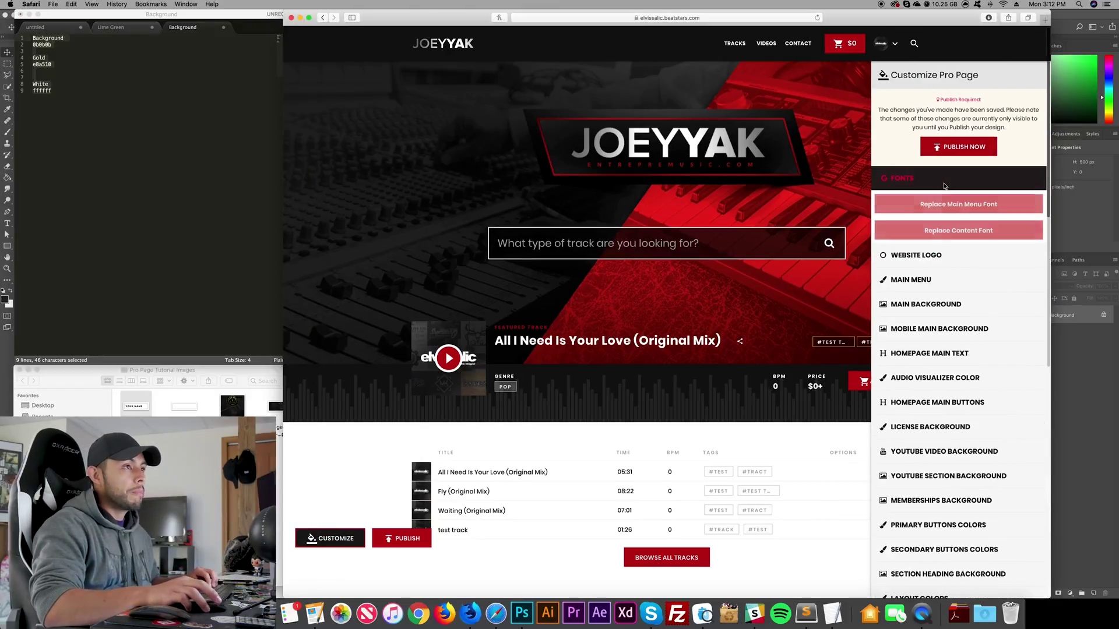
{"action": "left_click", "coordinate": [955, 204]}
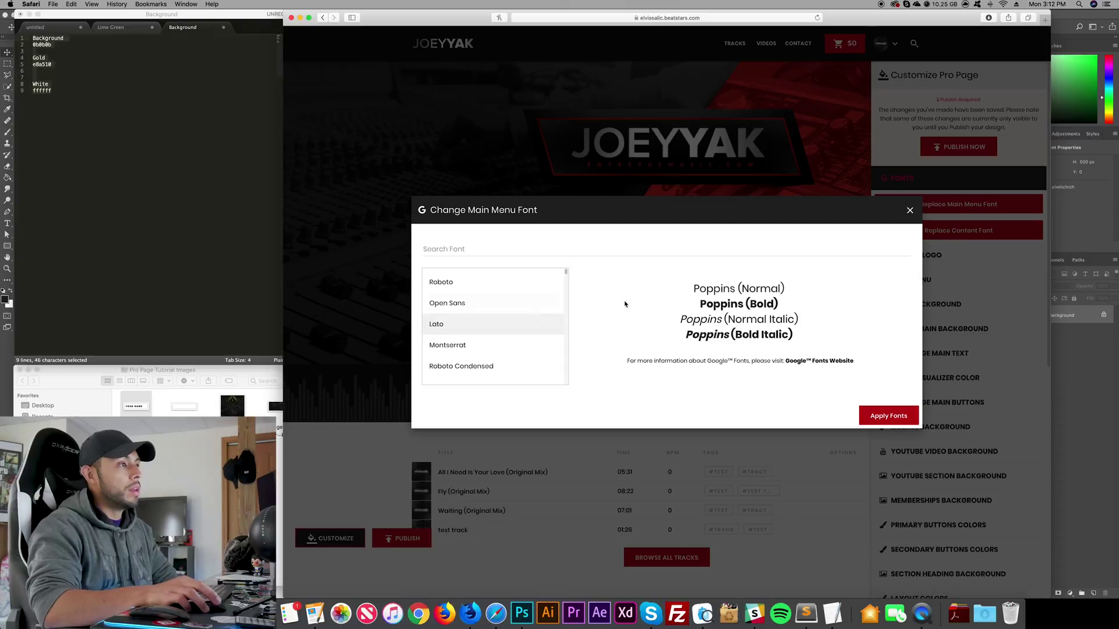
{"action": "left_click", "coordinate": [901, 418]}
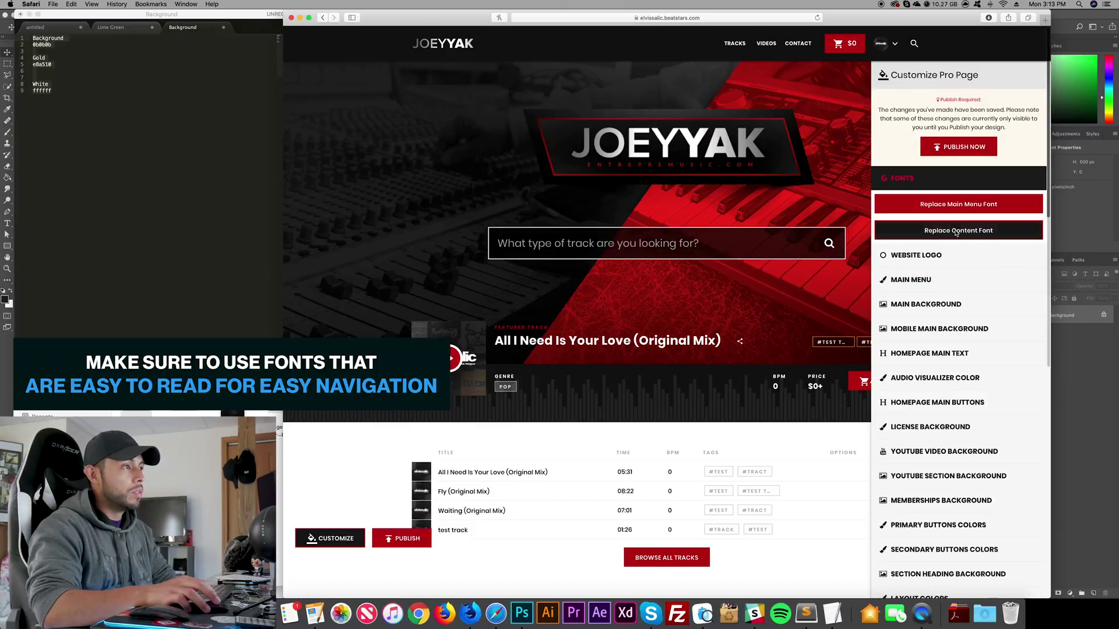
{"action": "left_click", "coordinate": [955, 231]}
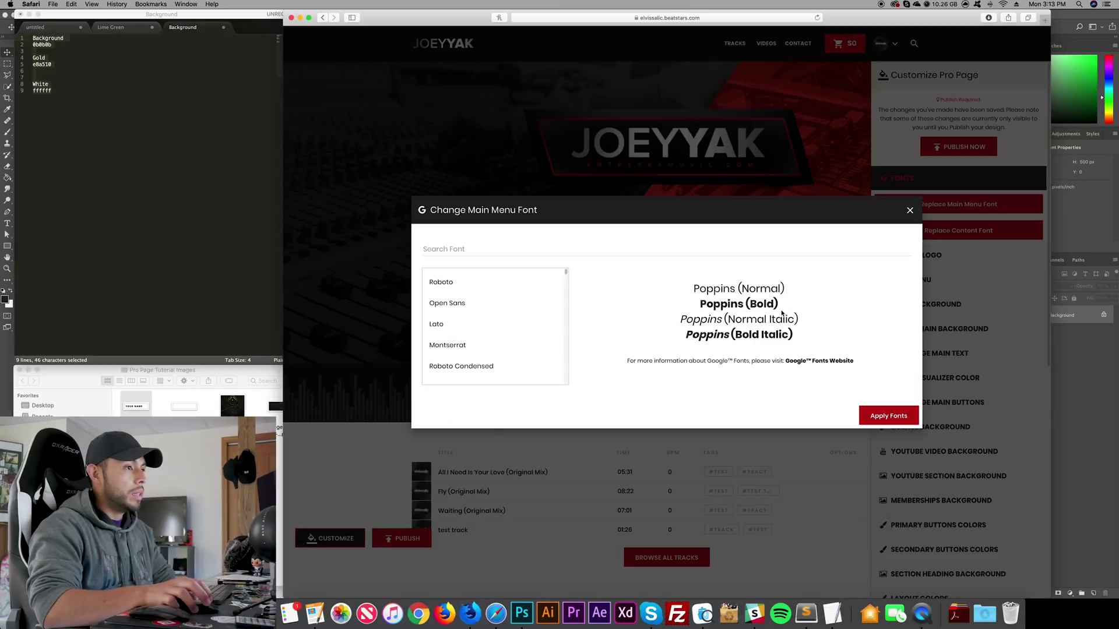
{"action": "left_click", "coordinate": [893, 417]}
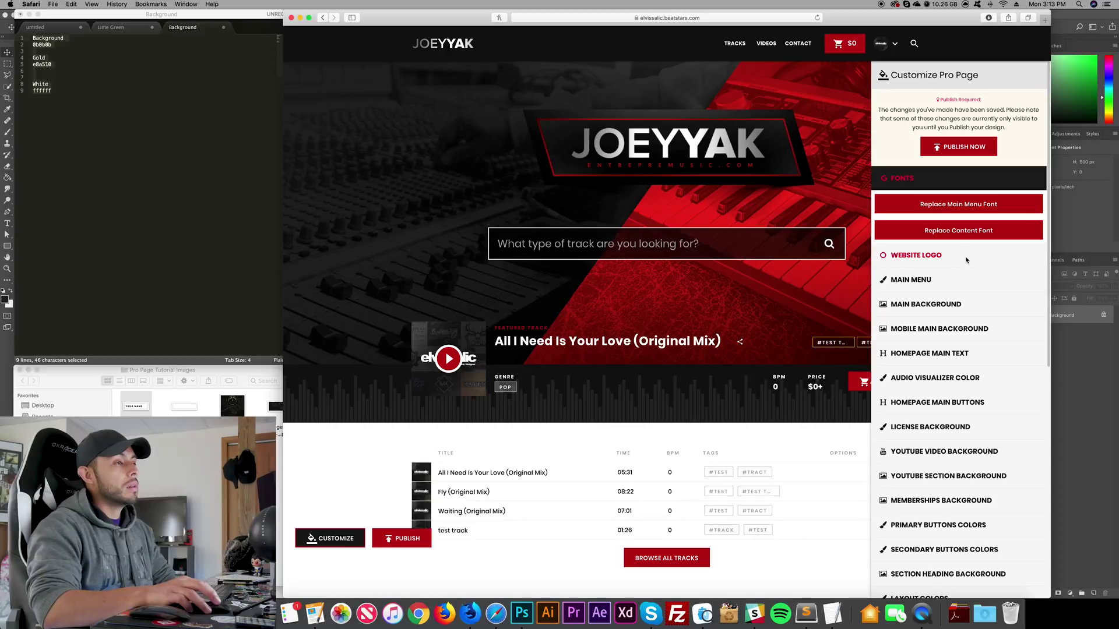
- Preview Logo.png from the tutorial images folder and upload it as the website logo image
{"action": "left_click", "coordinate": [967, 260]}
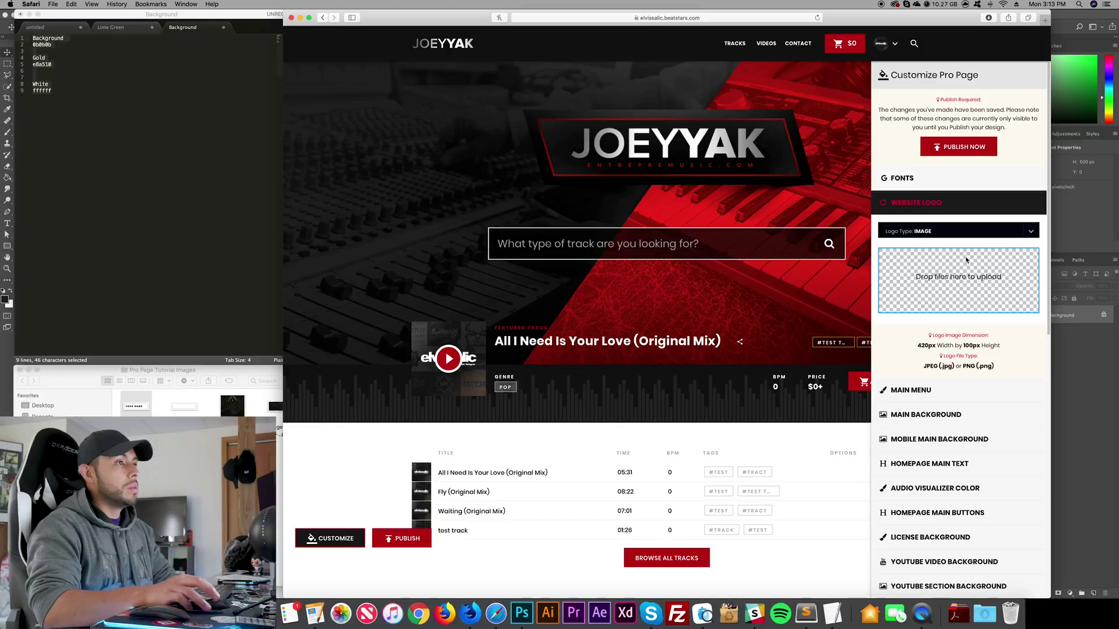
{"action": "left_click", "coordinate": [187, 408]}
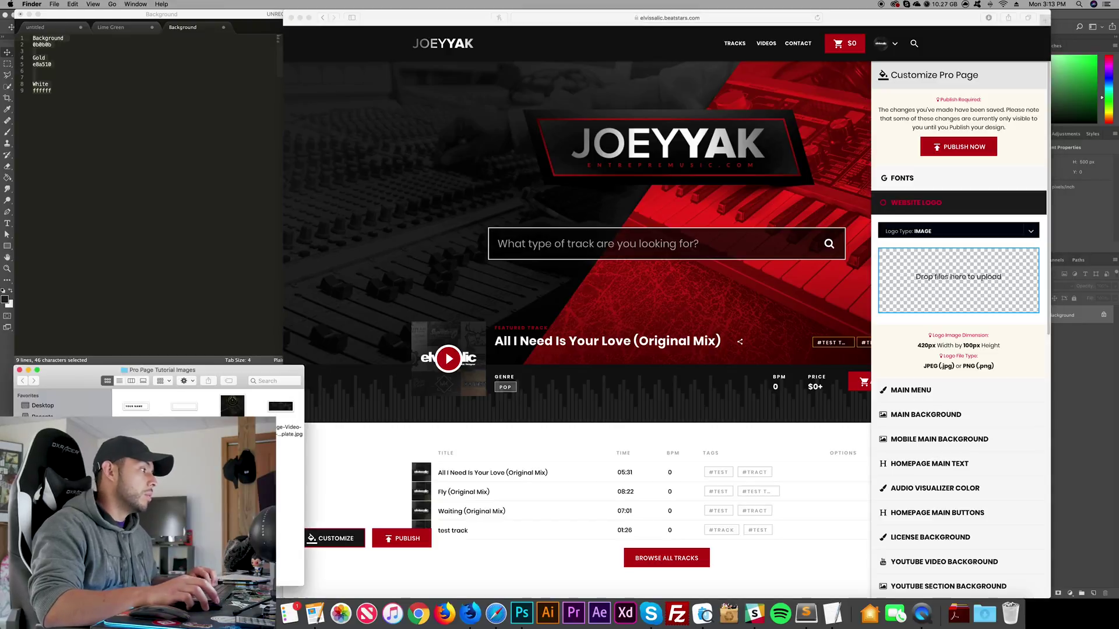
{"action": "key", "text": "space"}
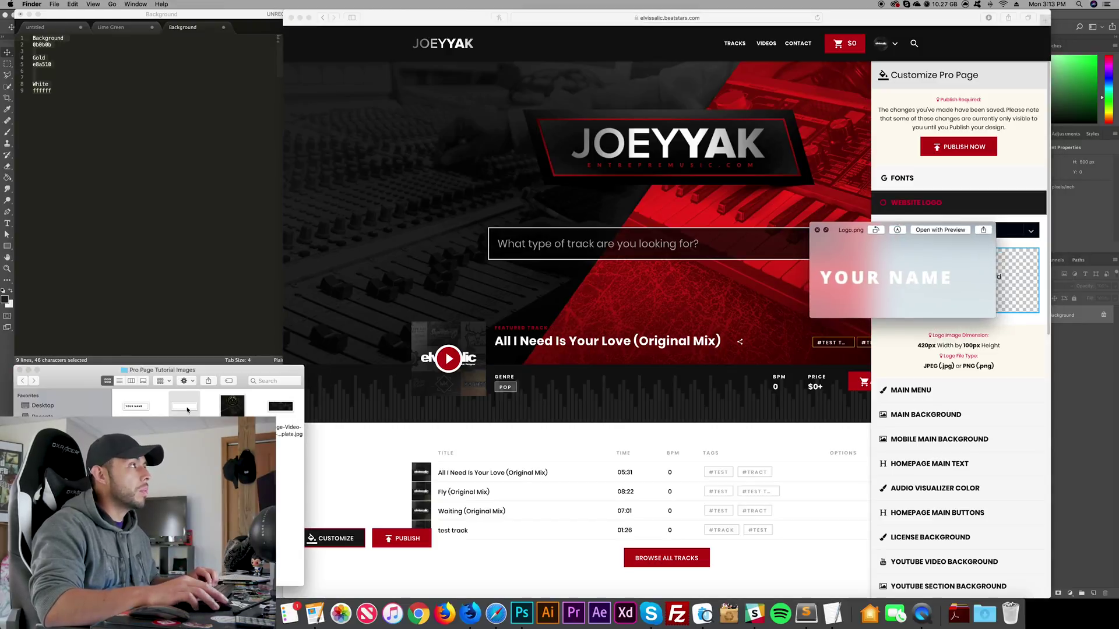
{"action": "key", "text": "space"}
{"action": "left_click_drag", "start_coordinate": [184, 406], "coordinate": [983, 281]}
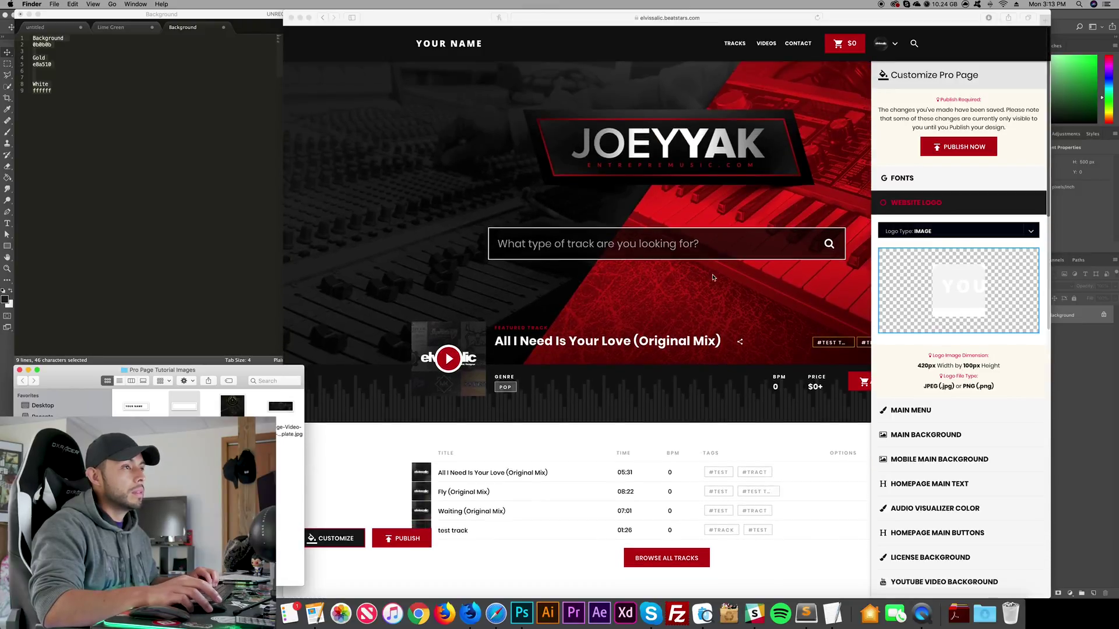
{"action": "left_click", "coordinate": [925, 246]}
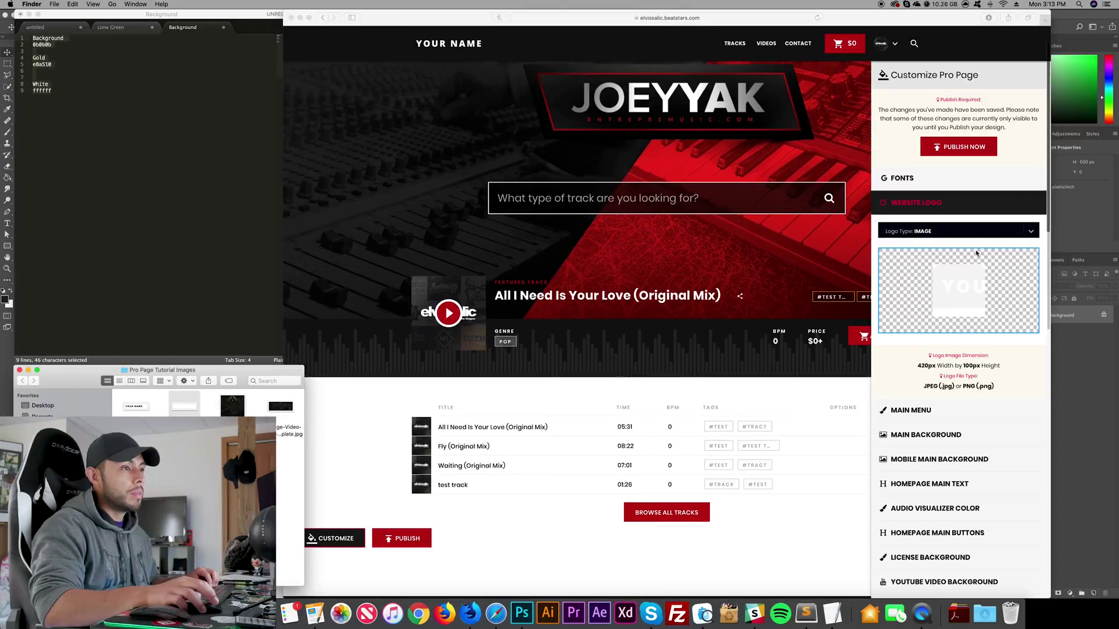
- Open the main menu settings and try lime green #C6FF00 as the menu background color
{"action": "left_click", "coordinate": [972, 412]}
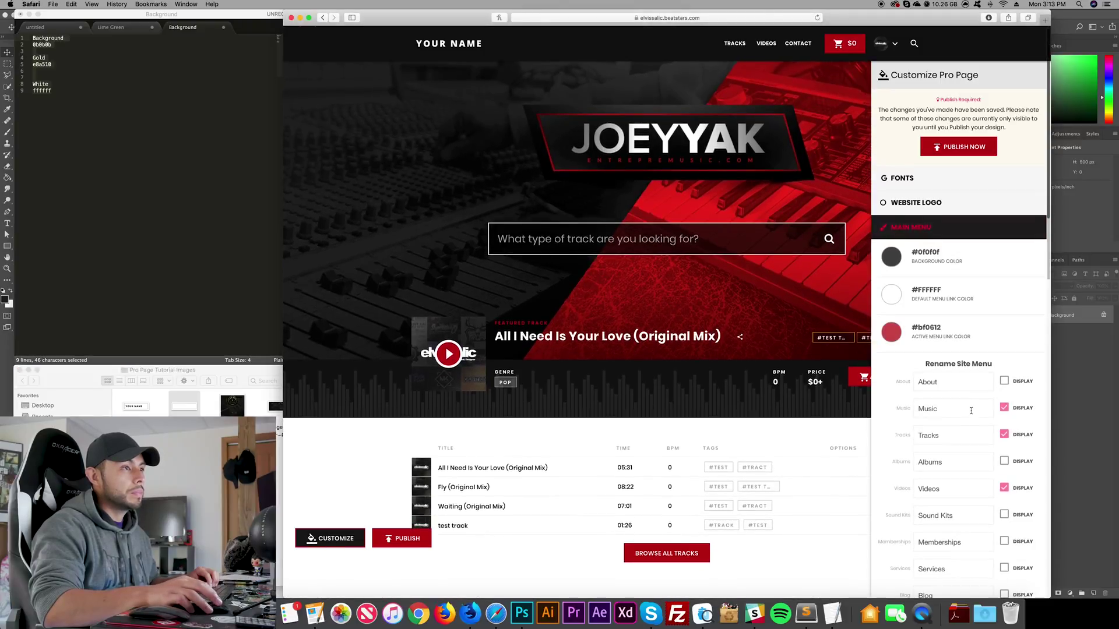
{"action": "left_click", "coordinate": [891, 256]}
{"action": "left_click", "coordinate": [682, 329]}
{"action": "left_click", "coordinate": [678, 330]}
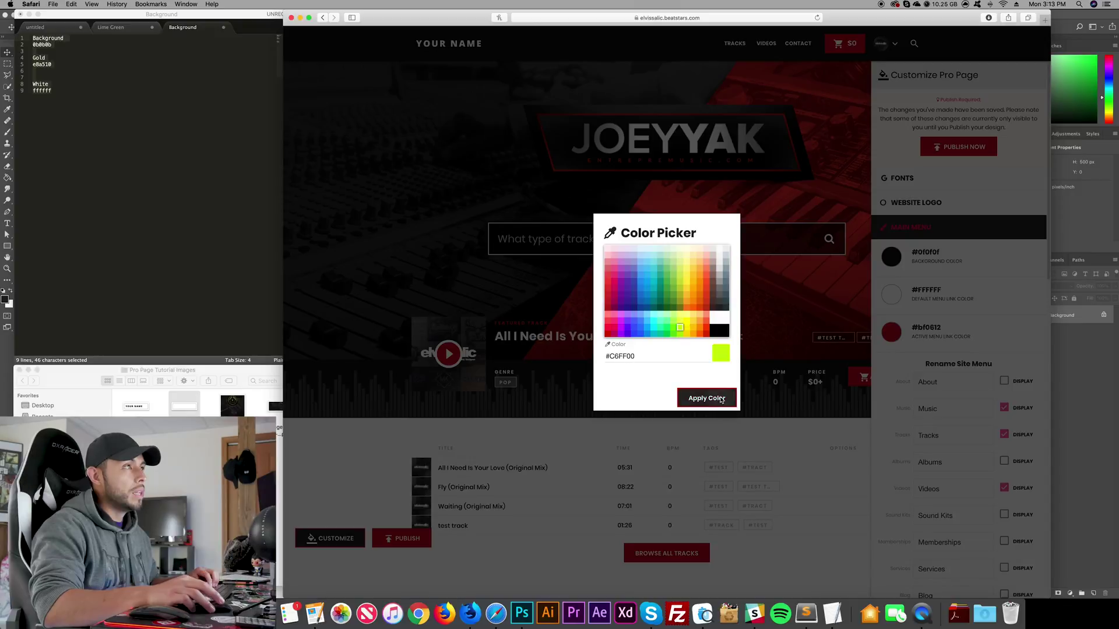
{"action": "left_click", "coordinate": [706, 397]}
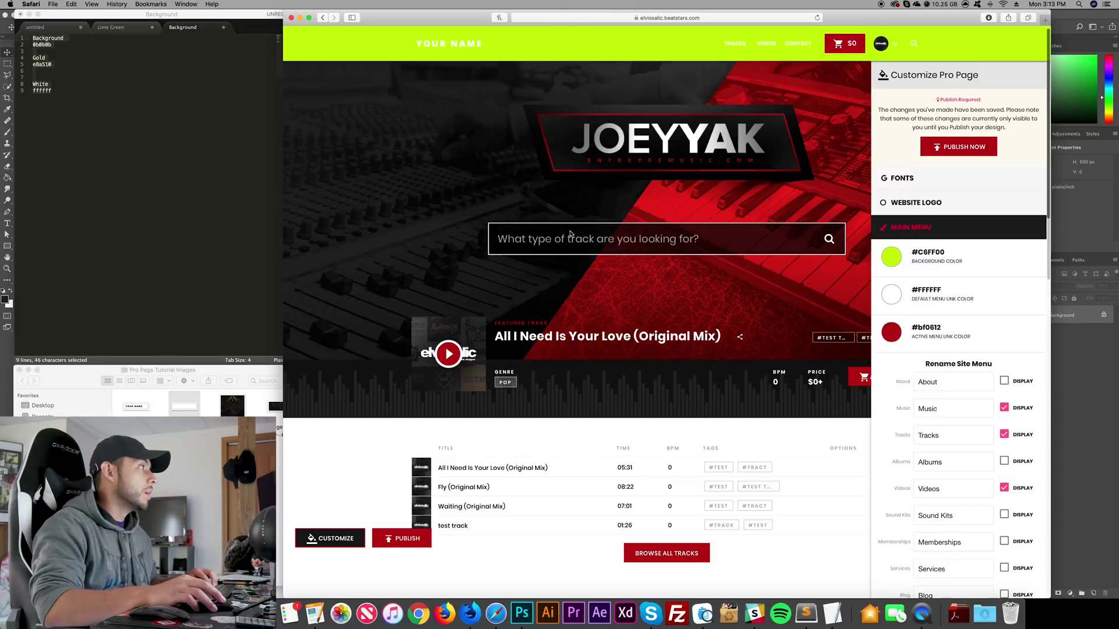
- Copy the background color code from the text notes and set the main menu background color to #0b0b0b
{"action": "left_click", "coordinate": [147, 97]}
{"action": "left_click_drag", "start_coordinate": [75, 46], "coordinate": [29, 51]}
{"action": "double_click", "coordinate": [42, 44]}
{"action": "key", "text": "cmd+c"}
{"action": "left_click", "coordinate": [913, 260]}
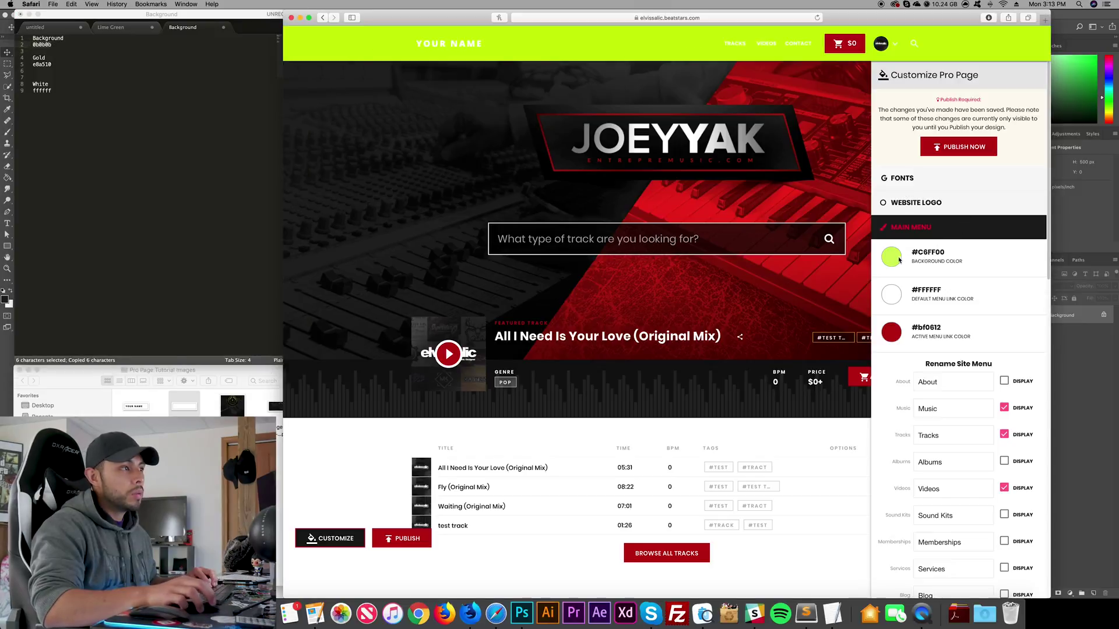
{"action": "left_click", "coordinate": [893, 257]}
{"action": "double_click", "coordinate": [686, 359]}
{"action": "key", "text": "super+v"}
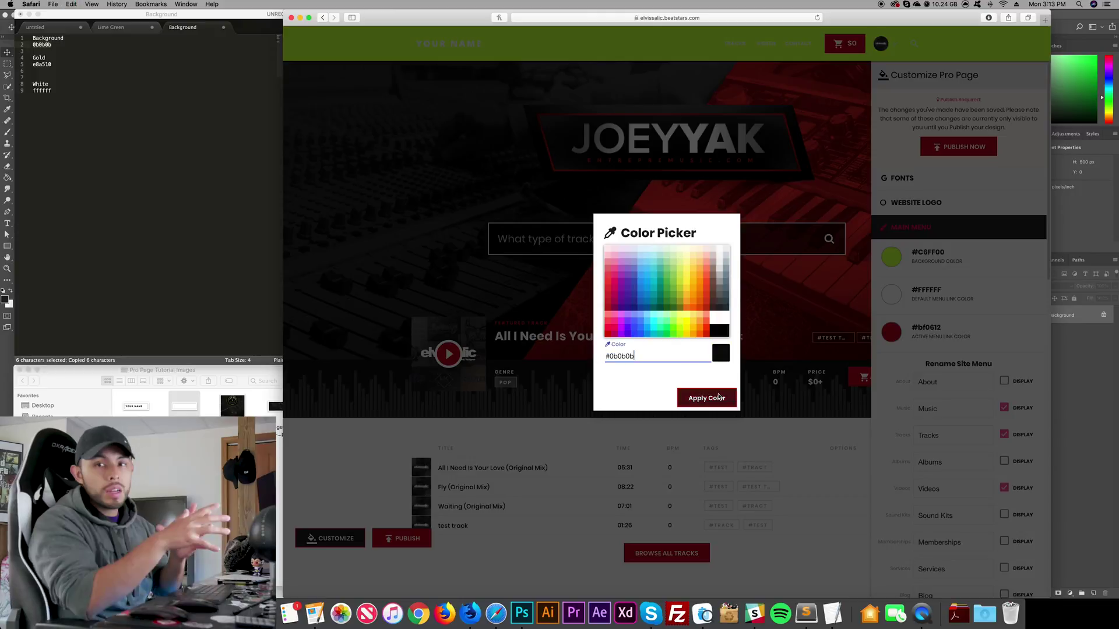
{"action": "left_click", "coordinate": [705, 398]}
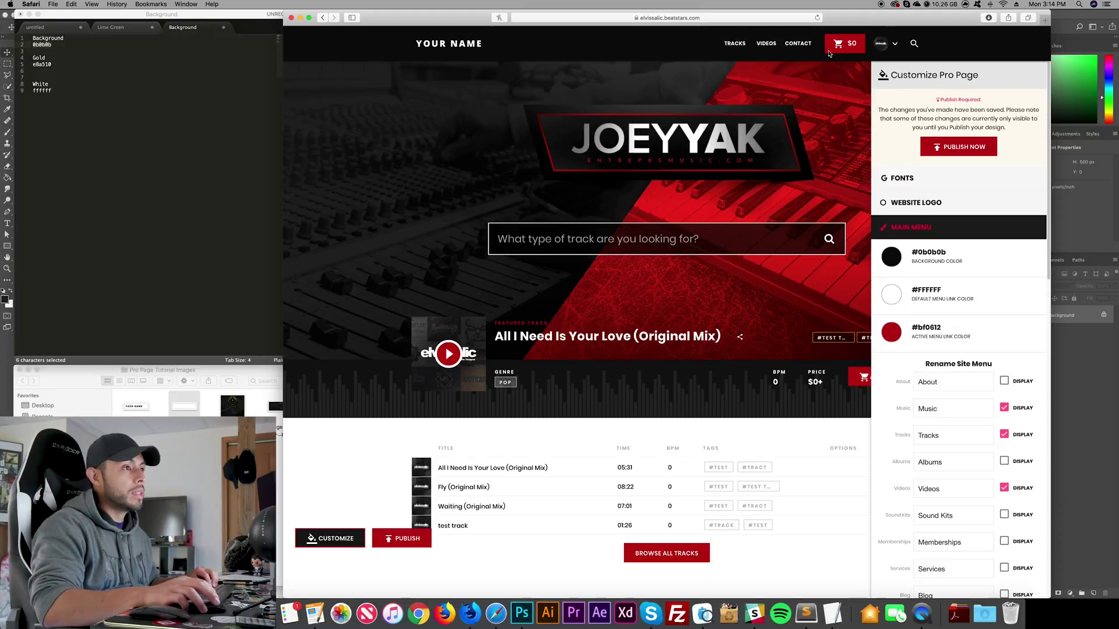
- Set the active menu link color to the gold #e8a510 copied from the text notes
{"action": "left_click", "coordinate": [891, 332]}
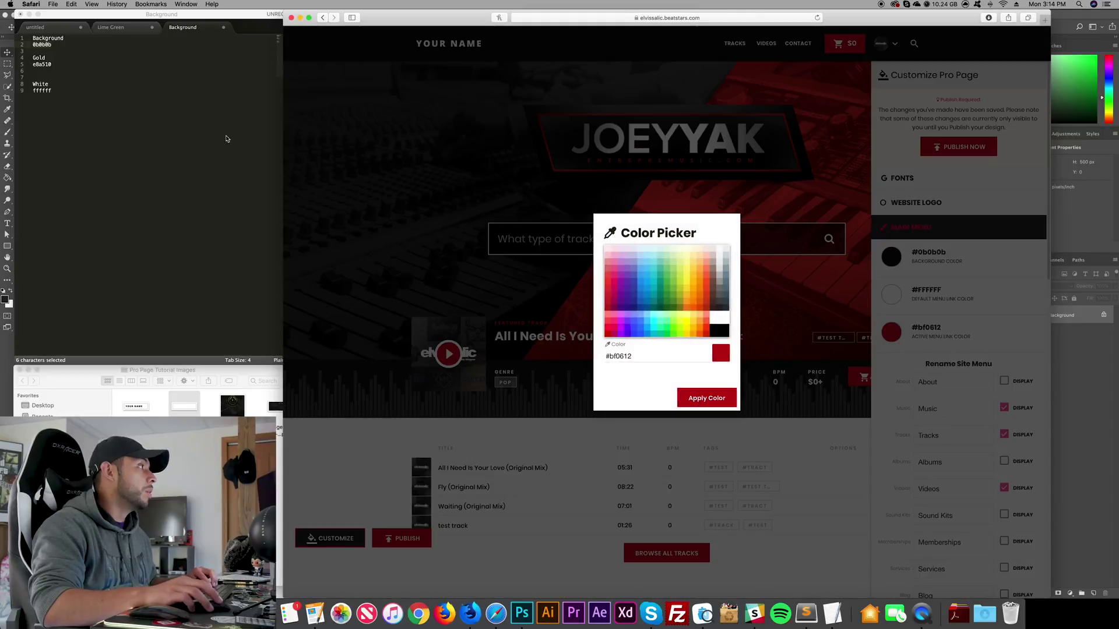
{"action": "left_click", "coordinate": [80, 98]}
{"action": "left_click_drag", "start_coordinate": [52, 65], "coordinate": [32, 65]}
{"action": "key", "text": "super+c"}
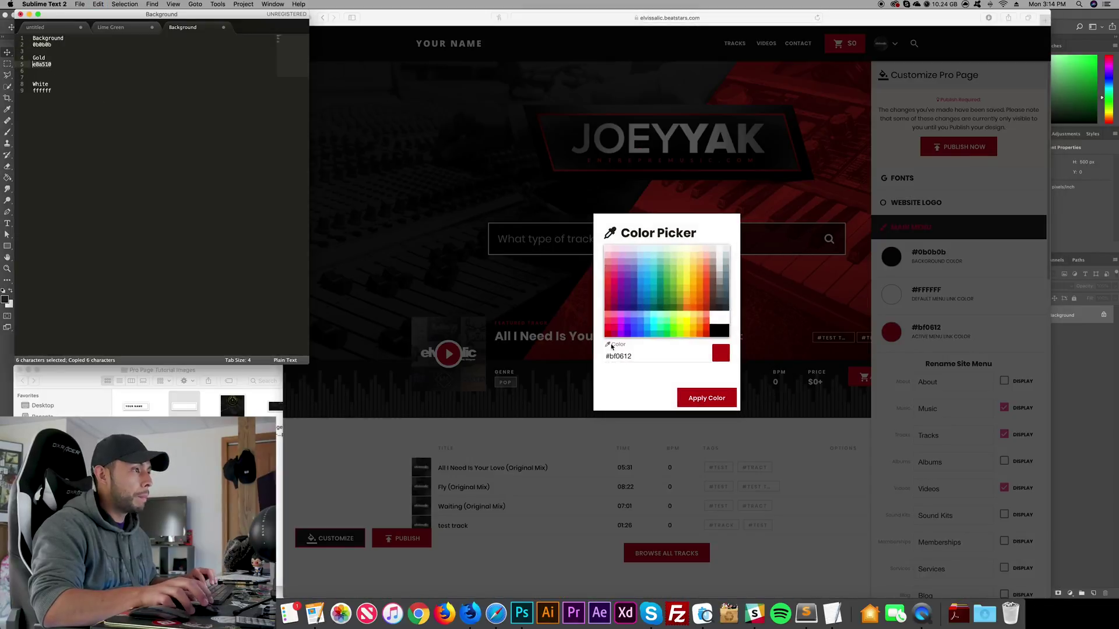
{"action": "left_click", "coordinate": [652, 357]}
{"action": "key", "text": "super+v"}
{"action": "left_click", "coordinate": [706, 397]}
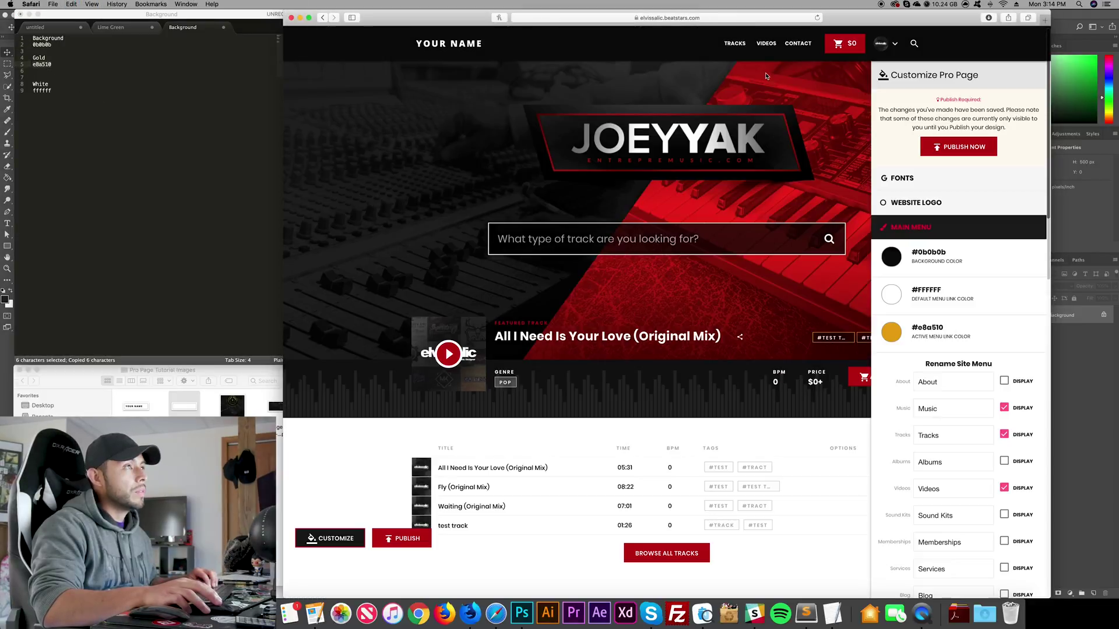
- Check the active menu link color on the Videos page, mute the system sound and review the site menu display options
{"action": "left_click", "coordinate": [765, 45]}
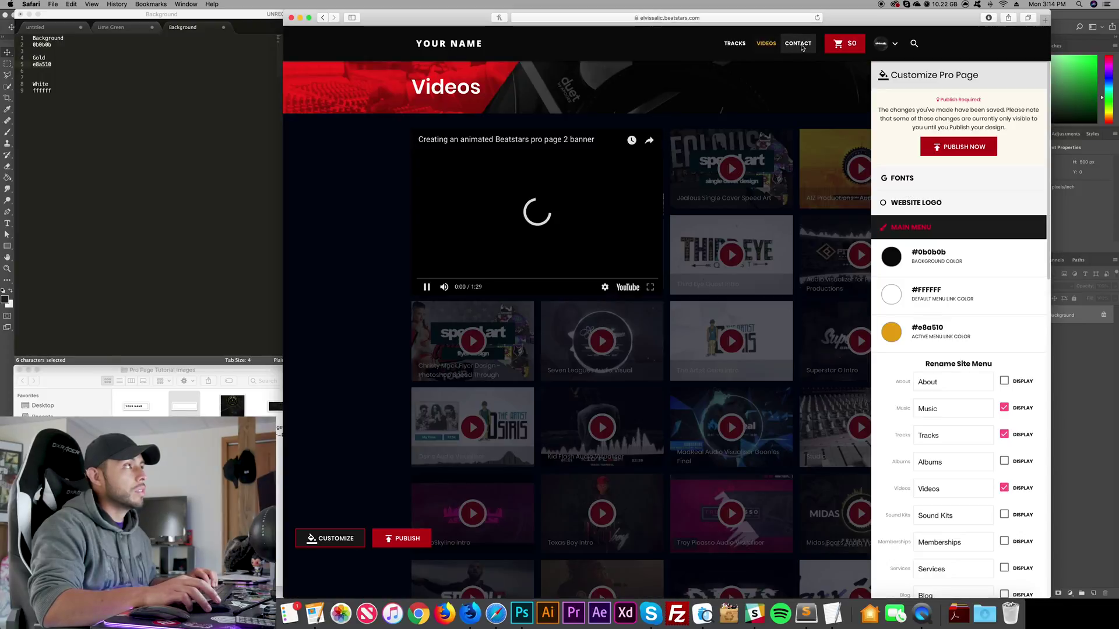
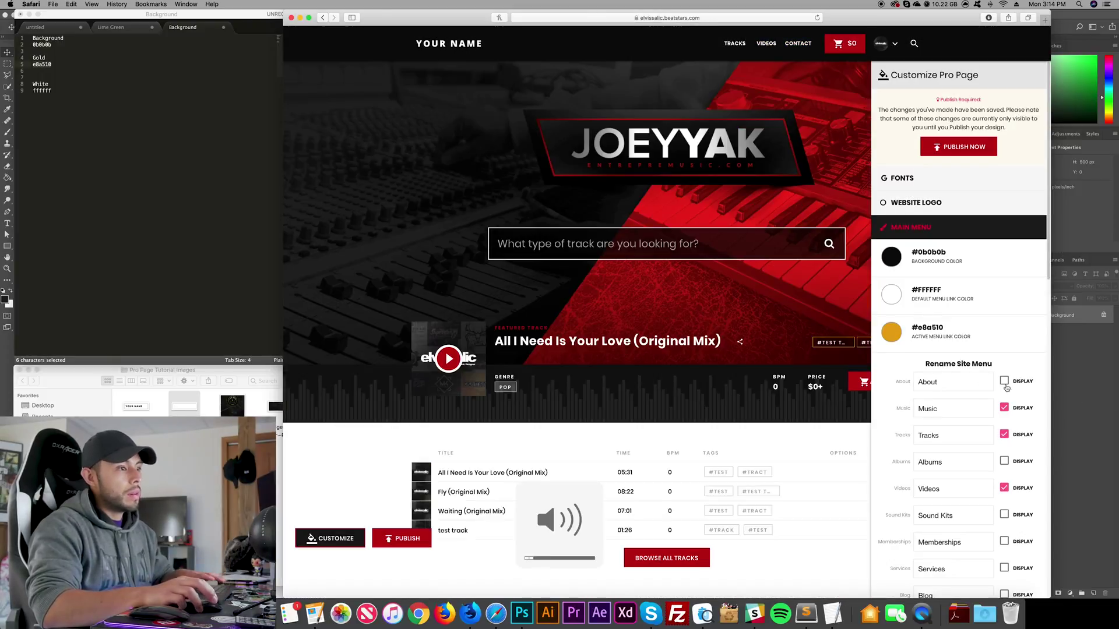
{"action": "key", "text": "XF86AudioLowerVolume"}
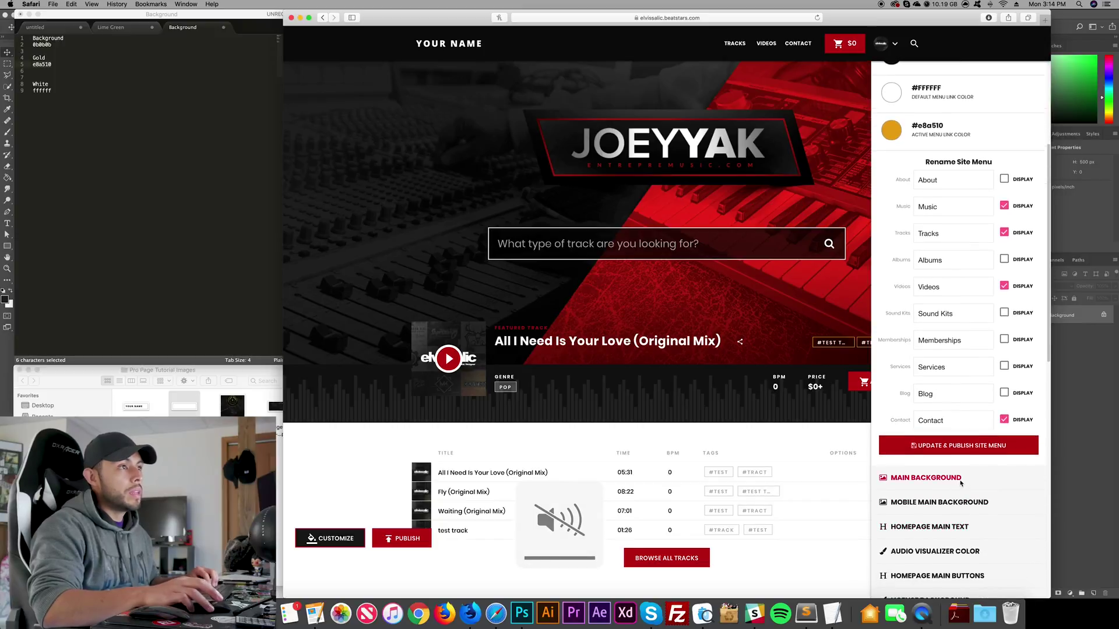
{"action": "scroll", "coordinate": [993, 269], "scroll_direction": "up", "scroll_amount": 2}
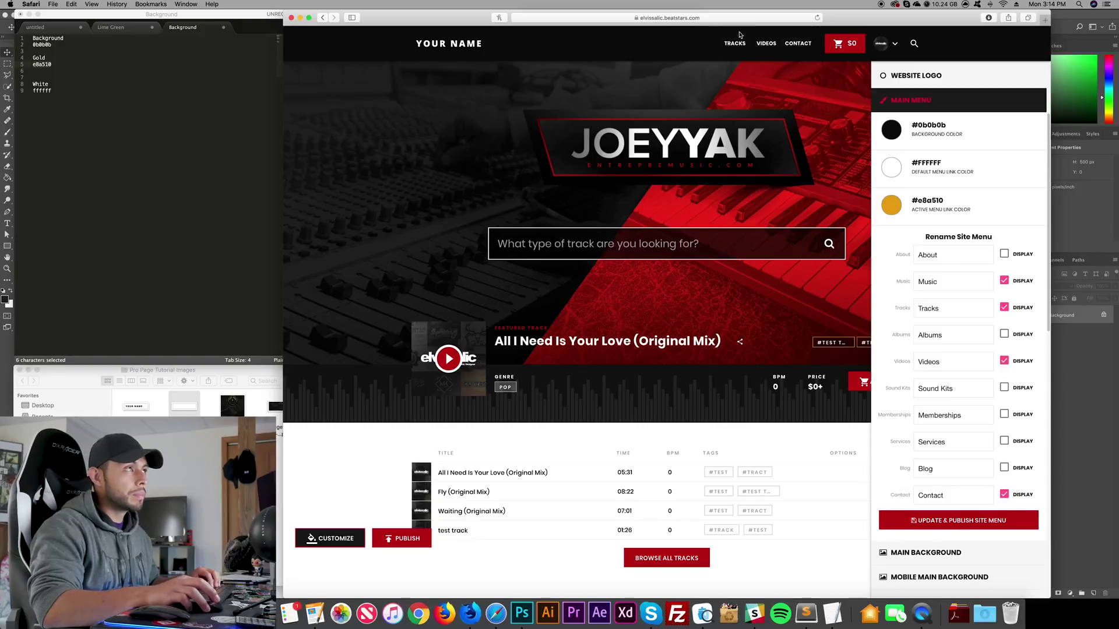
- Open the main background settings and set the background color to #0b0b0b, copied from the text notes
{"action": "scroll", "coordinate": [998, 360], "scroll_direction": "down", "scroll_amount": 5}
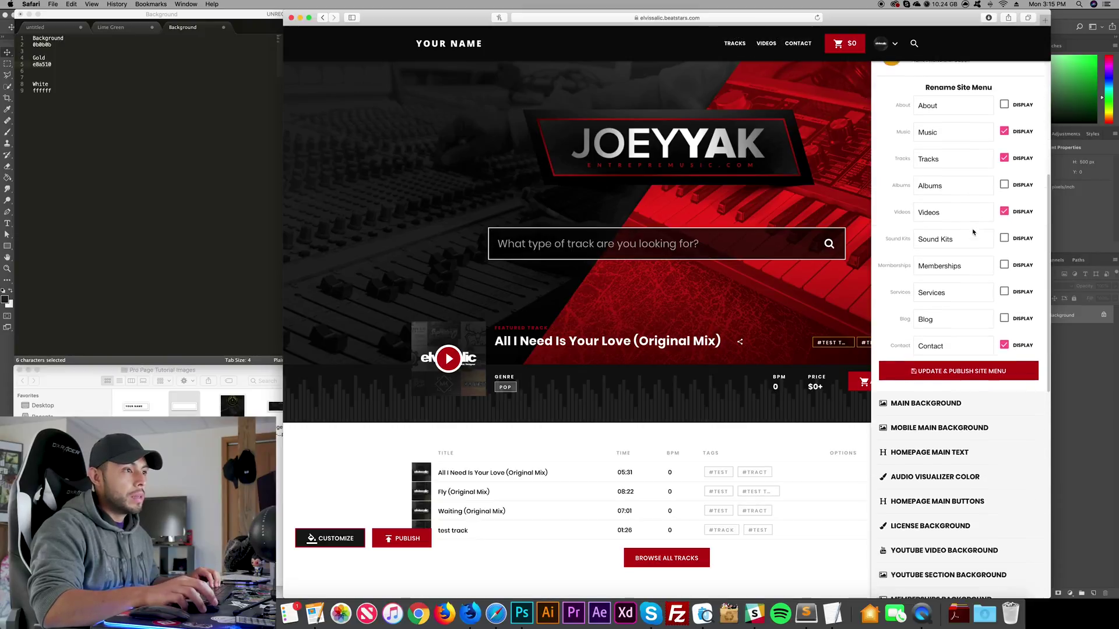
{"action": "left_click", "coordinate": [993, 427]}
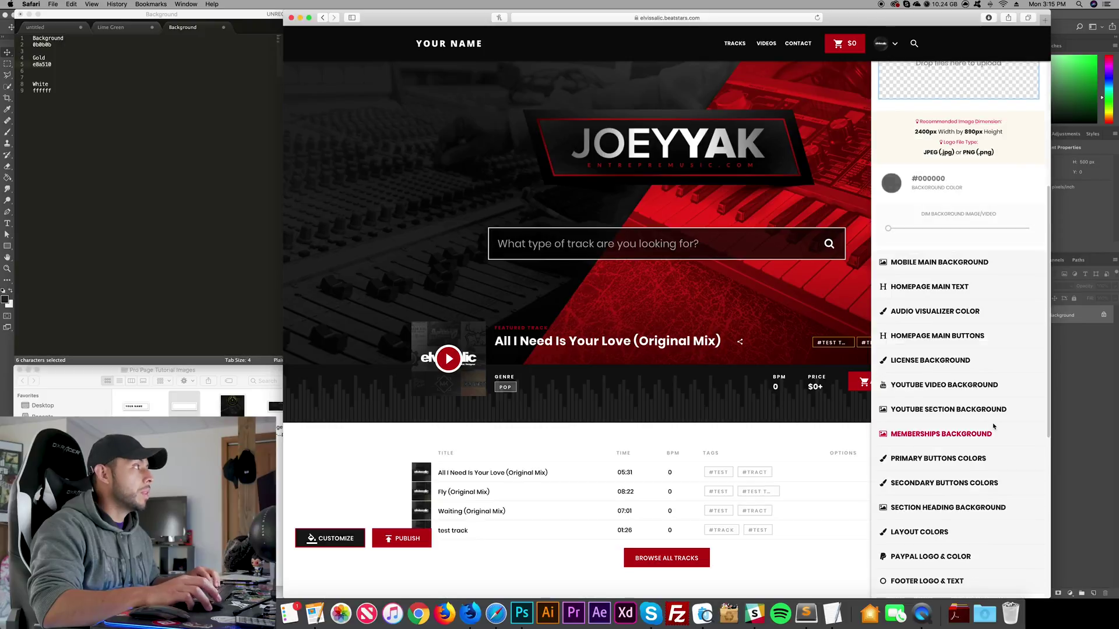
{"action": "left_click", "coordinate": [85, 60]}
{"action": "key", "text": "super+c"}
{"action": "left_click", "coordinate": [913, 306]}
{"action": "left_click", "coordinate": [897, 313]}
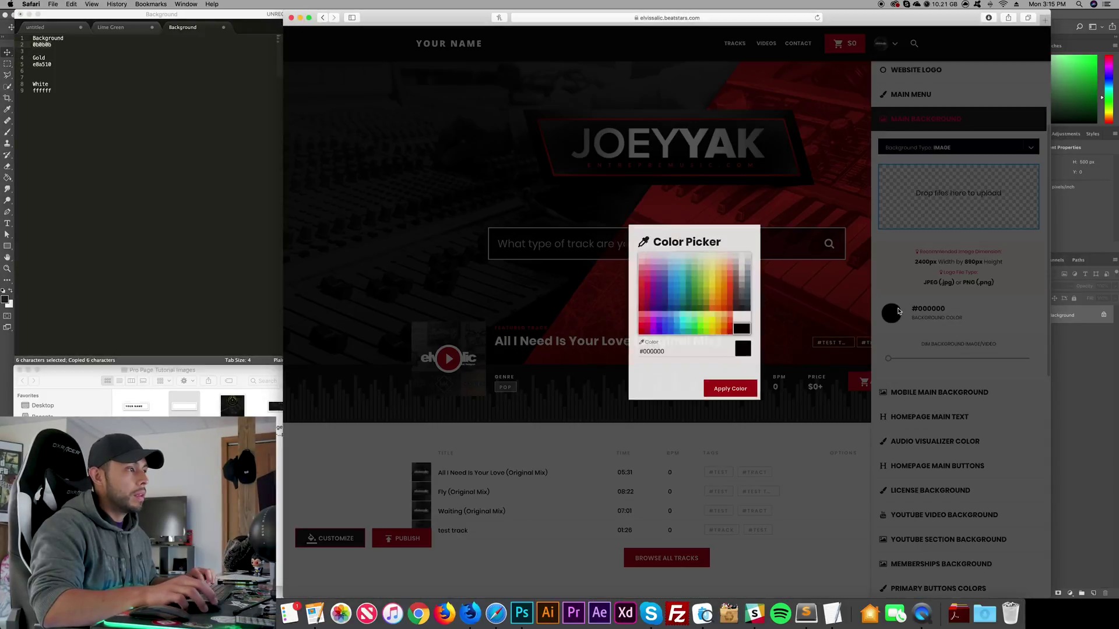
{"action": "double_click", "coordinate": [618, 356]}
{"action": "key", "text": "super+v"}
{"action": "left_click", "coordinate": [706, 398]}
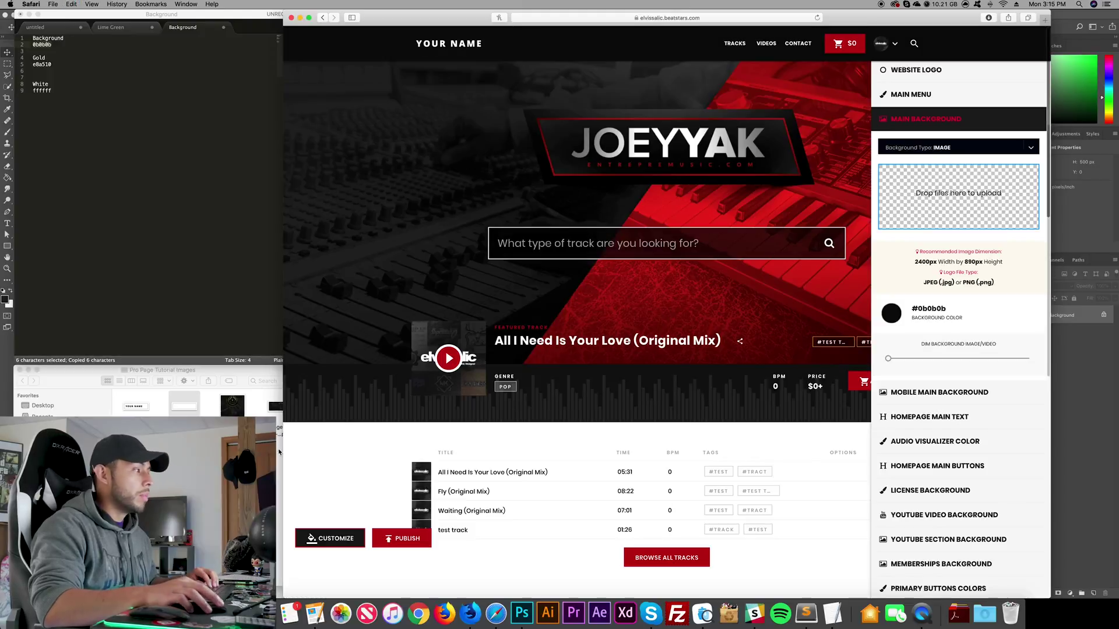
- Upload Pro-Page-Video-Banner-Template.jpg as the main background image without cropping it
{"action": "left_click_drag", "start_coordinate": [280, 406], "coordinate": [1002, 192]}
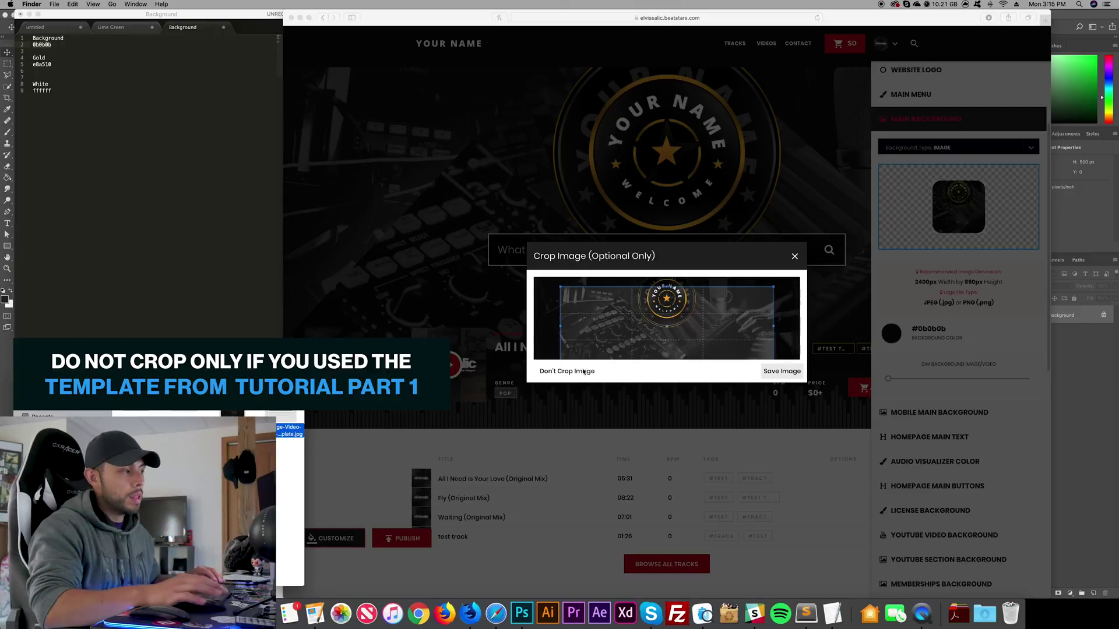
{"action": "left_click", "coordinate": [584, 371]}
{"action": "left_click", "coordinate": [584, 371]}
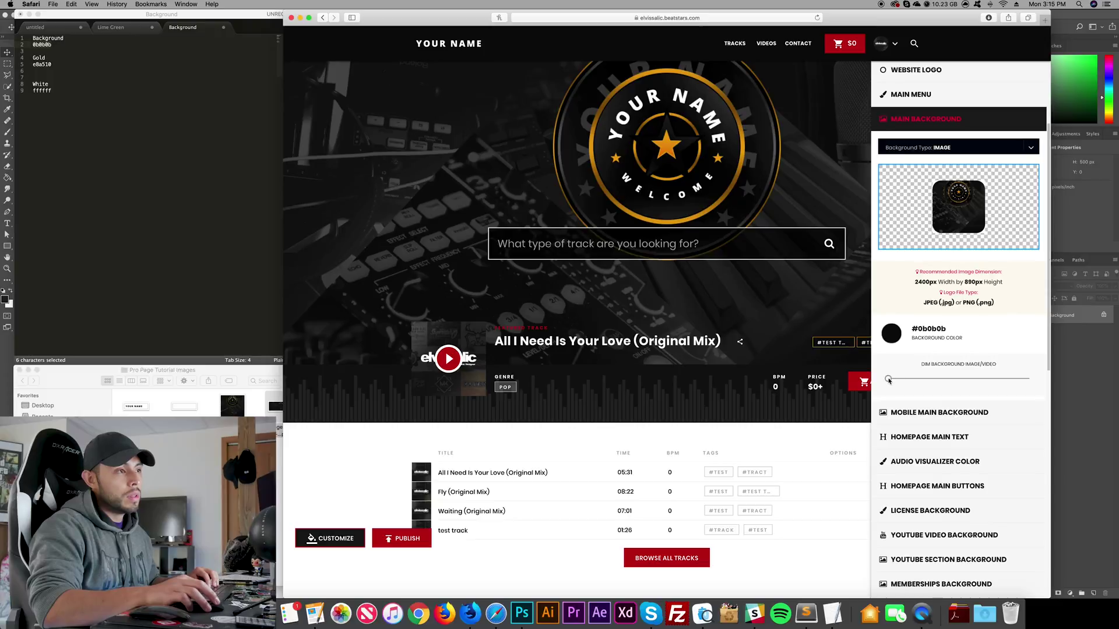
- Raise the main background's image dimming until the banner is completely darkened
{"action": "left_click_drag", "start_coordinate": [890, 378], "coordinate": [796, 246]}
{"action": "left_click", "coordinate": [796, 246]}
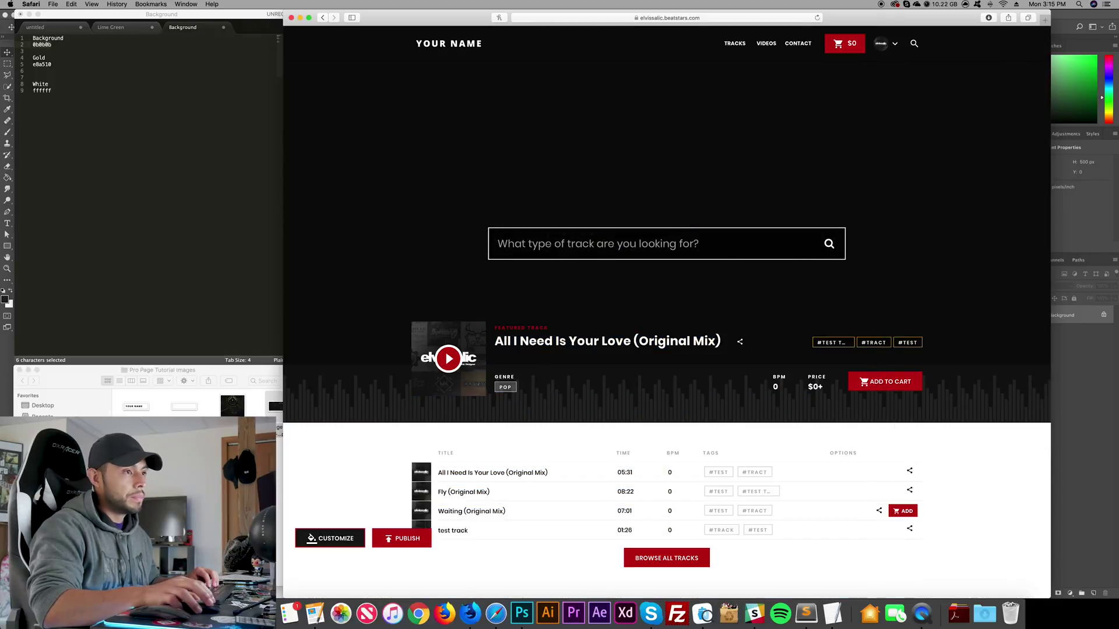
- Lower the main background's image dimming to its minimum and view the banner with the customization options closed
{"action": "left_click", "coordinate": [330, 538]}
{"action": "left_click_drag", "start_coordinate": [1014, 513], "coordinate": [957, 507]}
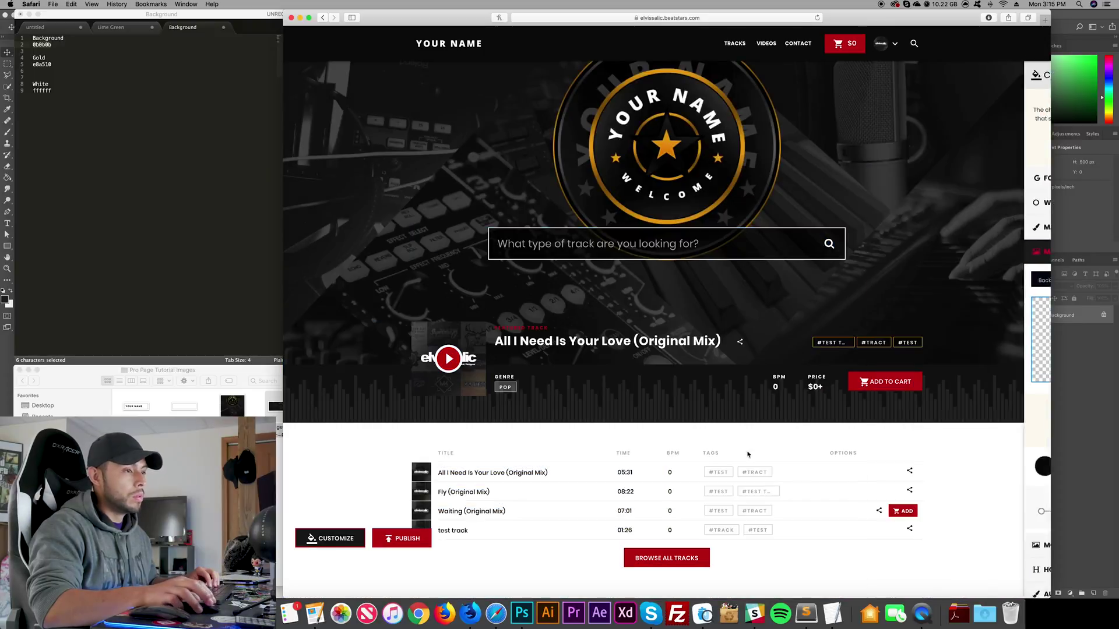
{"action": "key", "text": "Escape"}
- Upload the square template image with the round YOUR NAME logo as the mobile main background without cropping it
{"action": "left_click", "coordinate": [330, 538]}
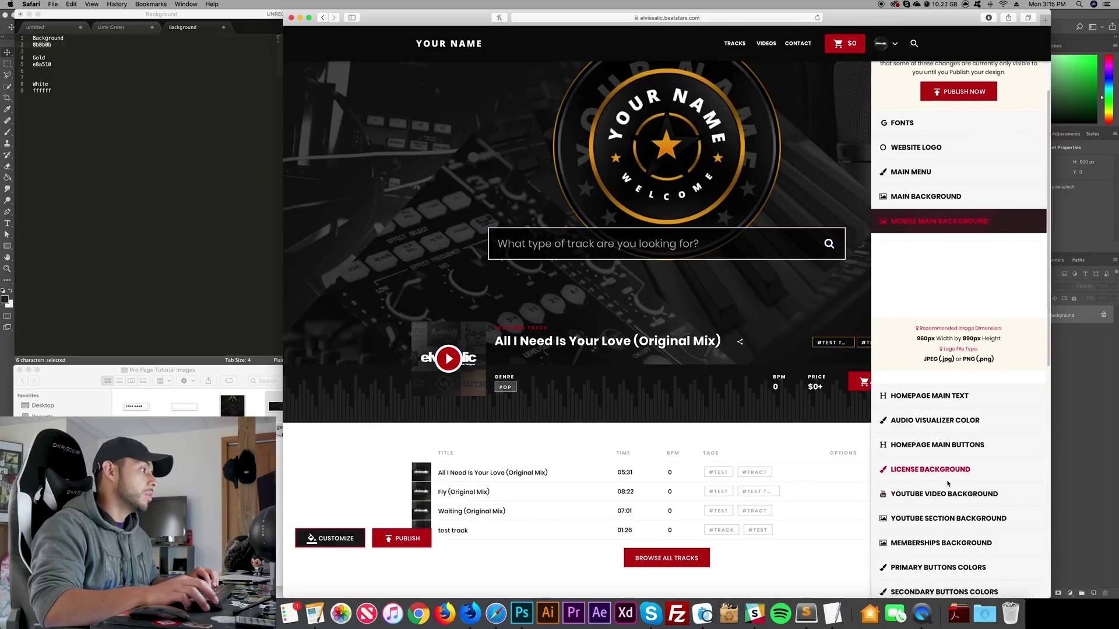
{"action": "left_click_drag", "start_coordinate": [233, 407], "coordinate": [958, 277]}
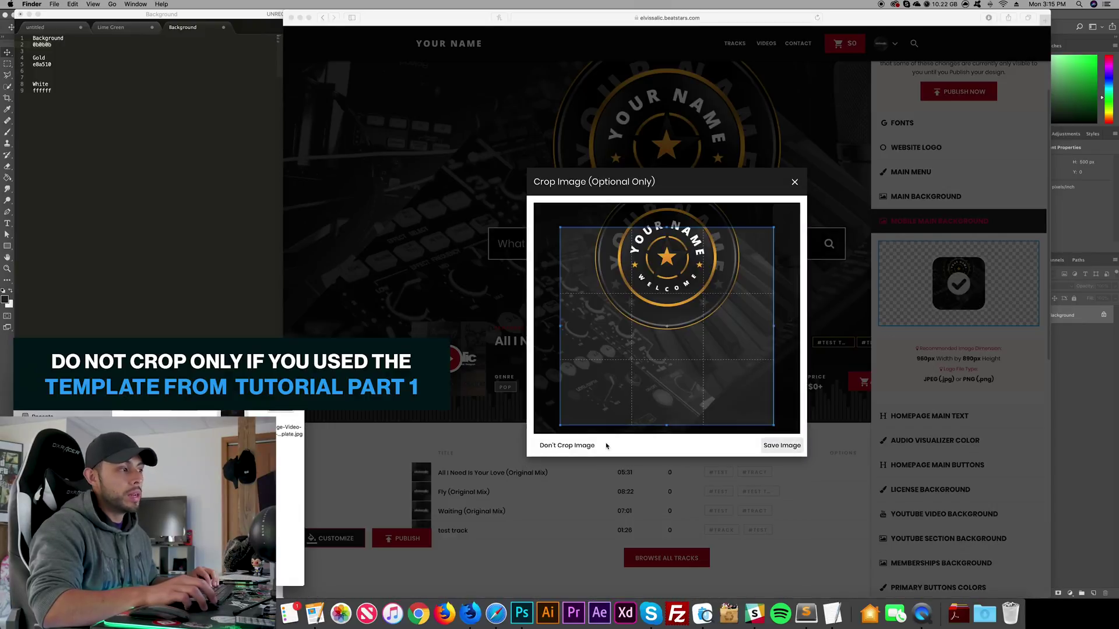
{"action": "left_click", "coordinate": [588, 449]}
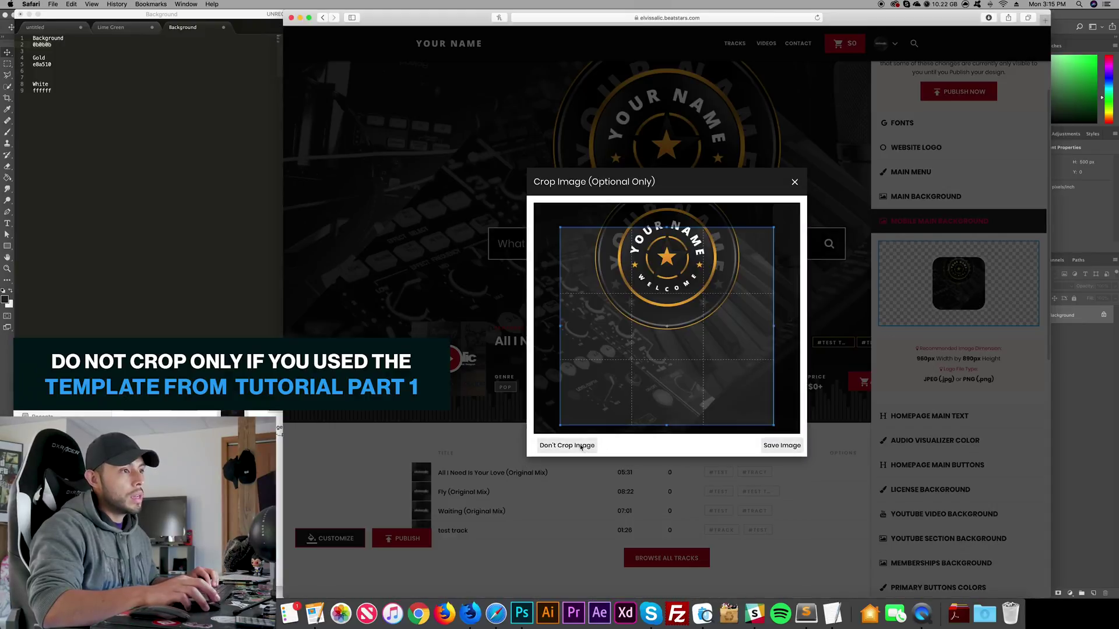
{"action": "left_click", "coordinate": [586, 446]}
- View the homepage main text options, and set the audio visualizer color to #ffffff, copied from the text notes
{"action": "left_click", "coordinate": [968, 417]}
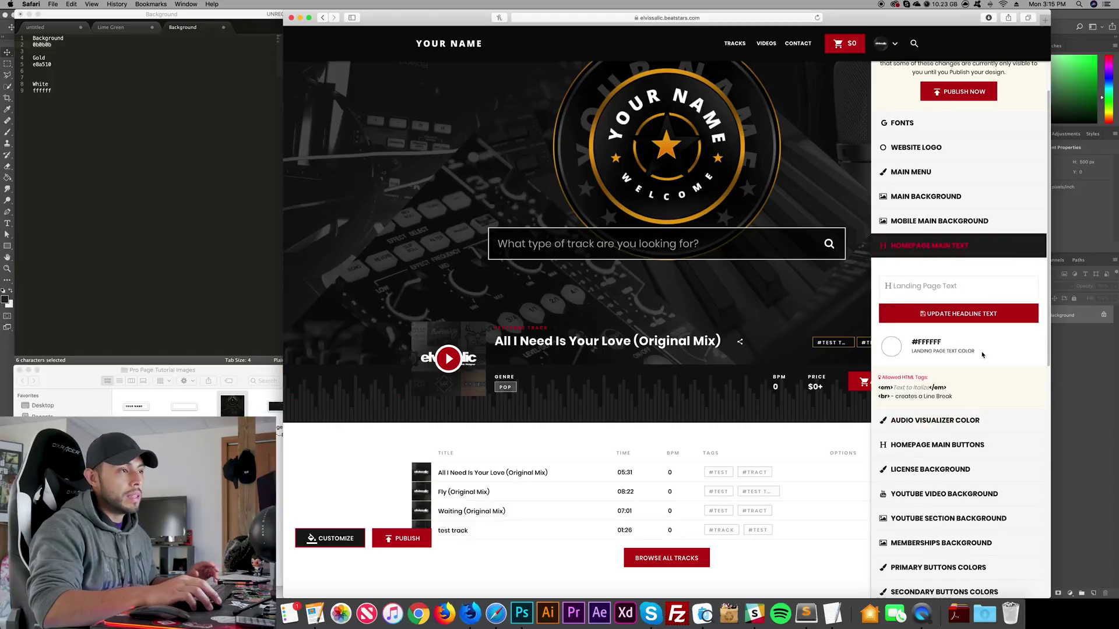
{"action": "left_click", "coordinate": [977, 425]}
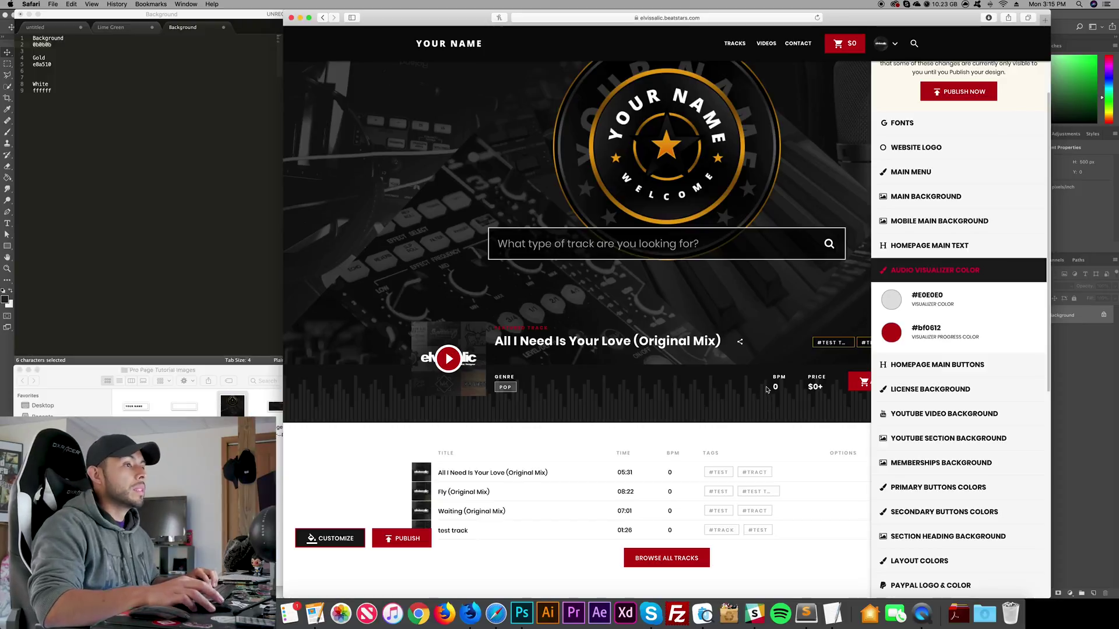
{"action": "left_click", "coordinate": [892, 300]}
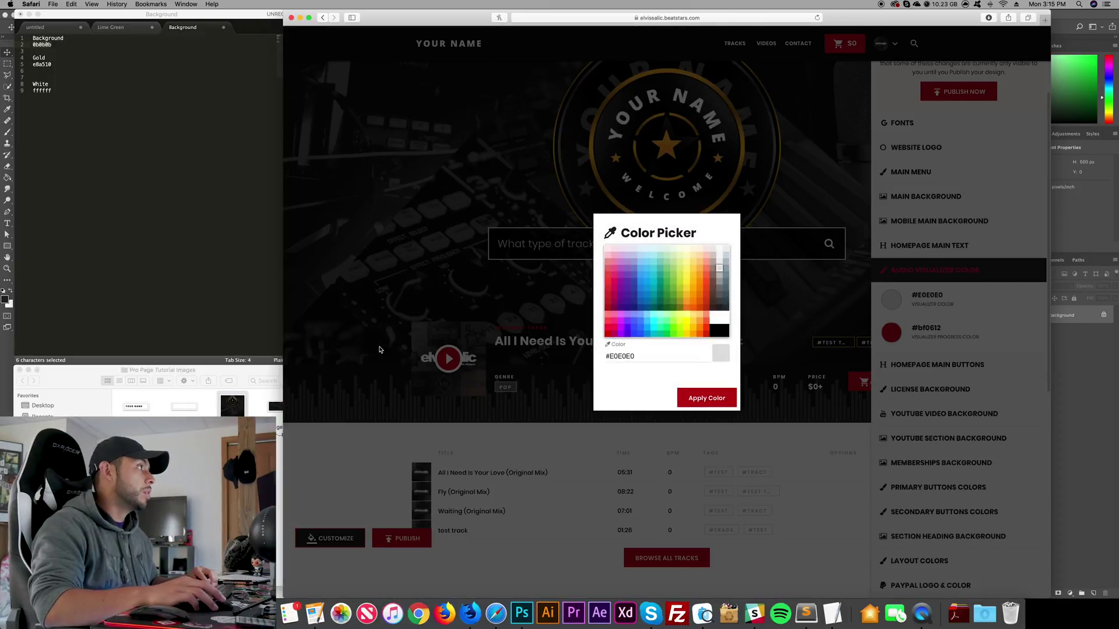
{"action": "left_click", "coordinate": [64, 94]}
{"action": "key", "text": "super+c"}
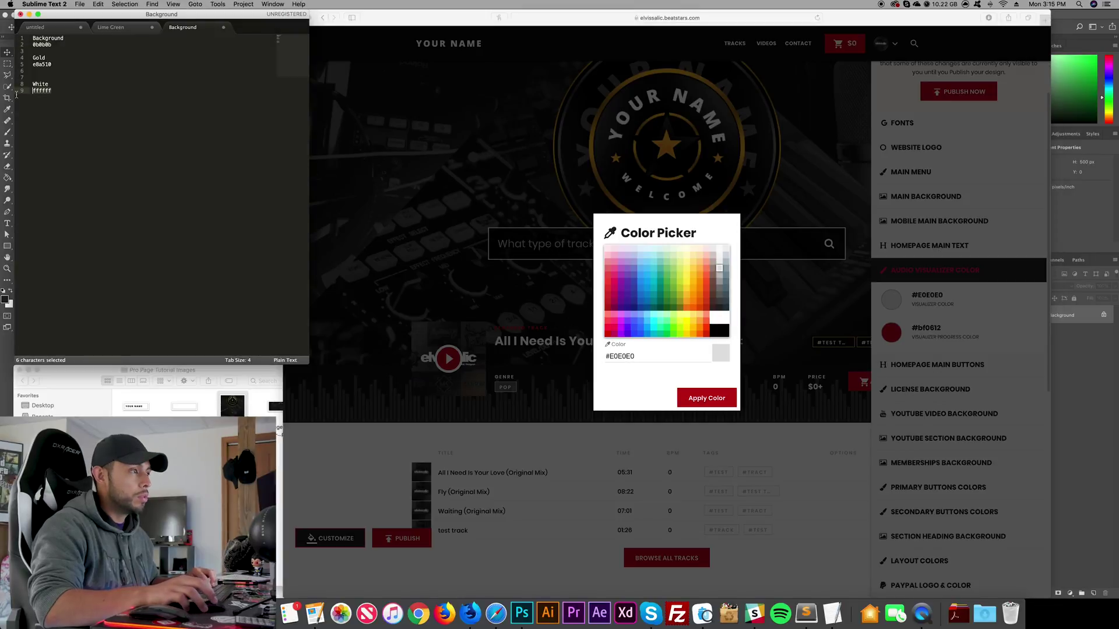
{"action": "left_click", "coordinate": [657, 352]}
{"action": "key", "text": "super+a"}
{"action": "key", "text": "super+v"}
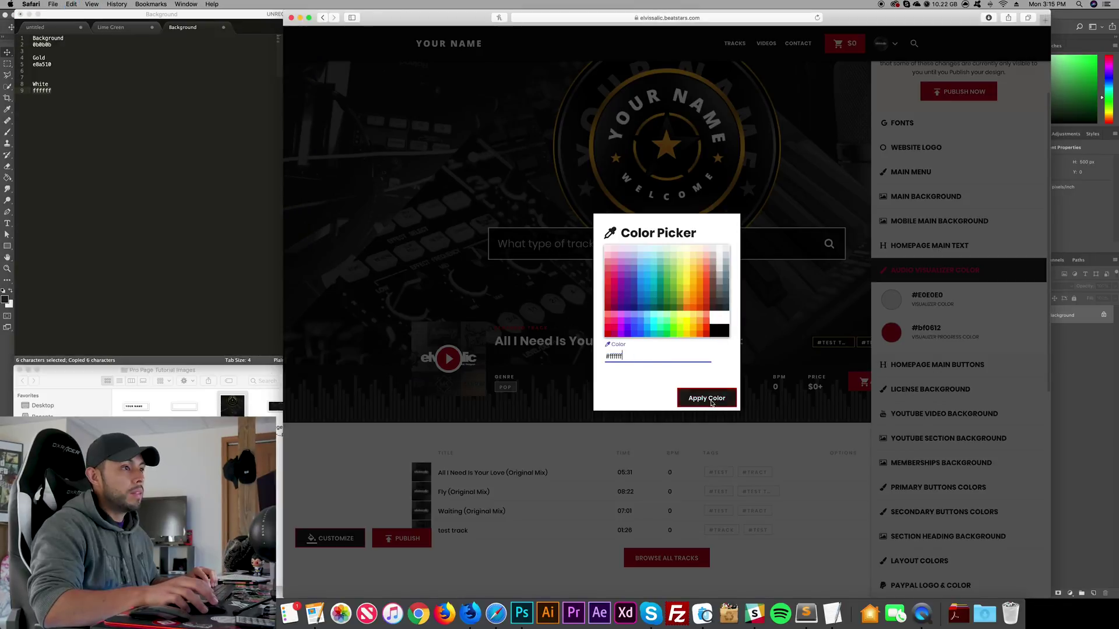
{"action": "left_click", "coordinate": [706, 398]}
- Set the visualizer progress color to the gold #e8a510, copied from the text notes
{"action": "left_click", "coordinate": [892, 333]}
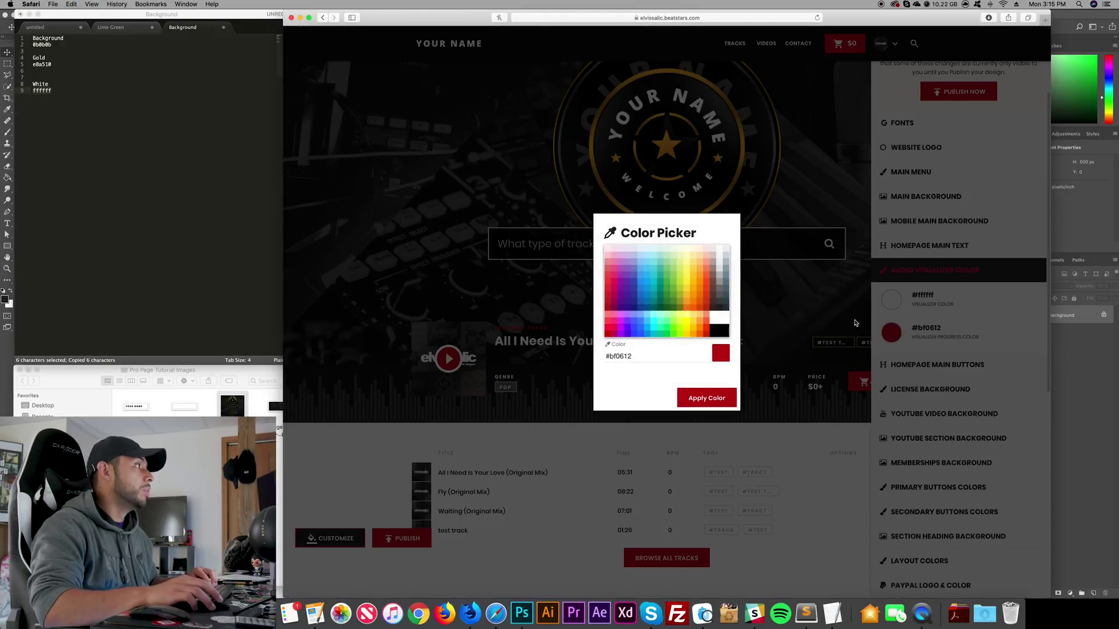
{"action": "left_click", "coordinate": [79, 65]}
{"action": "left_click_drag", "start_coordinate": [76, 64], "coordinate": [21, 66]}
{"action": "key", "text": "super+c"}
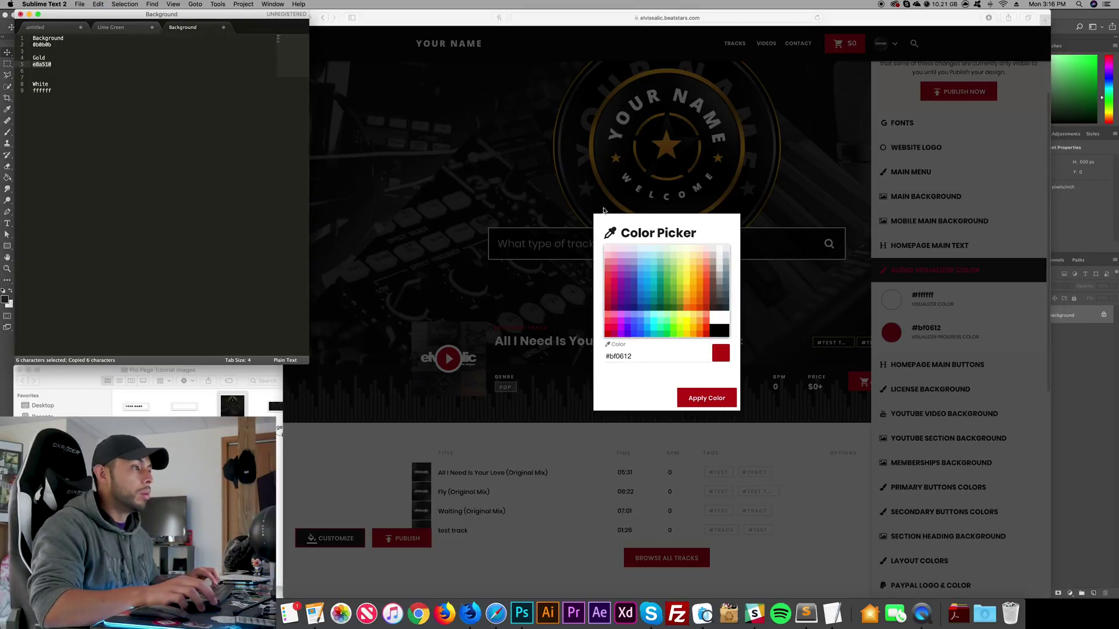
{"action": "left_click", "coordinate": [641, 360]}
{"action": "key", "text": "super+a"}
{"action": "key", "text": "super+v"}
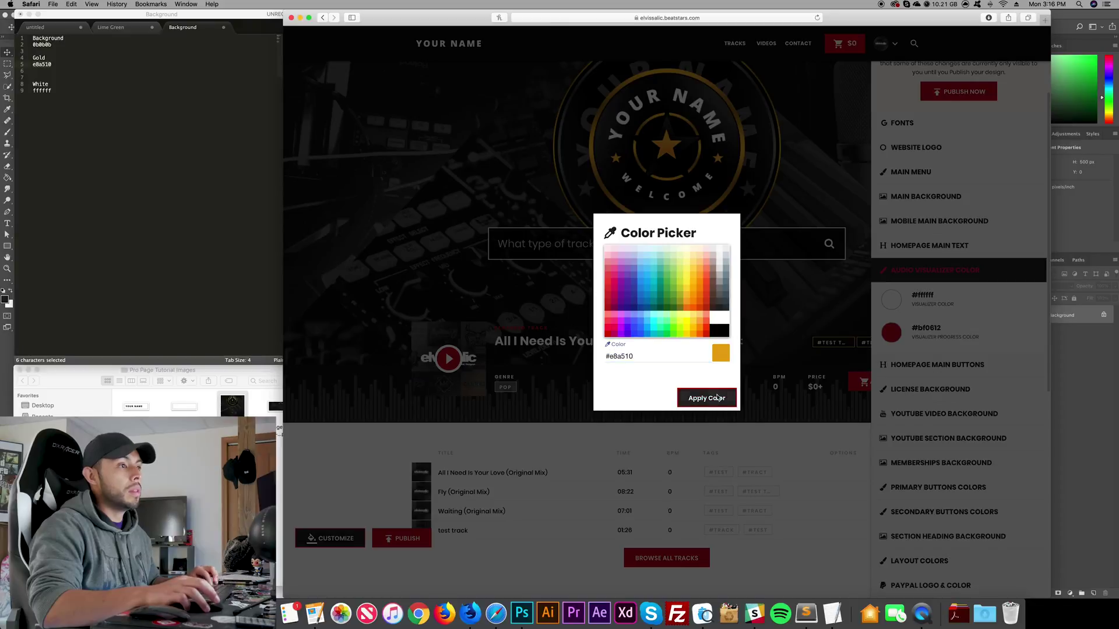
{"action": "left_click", "coordinate": [706, 398]}
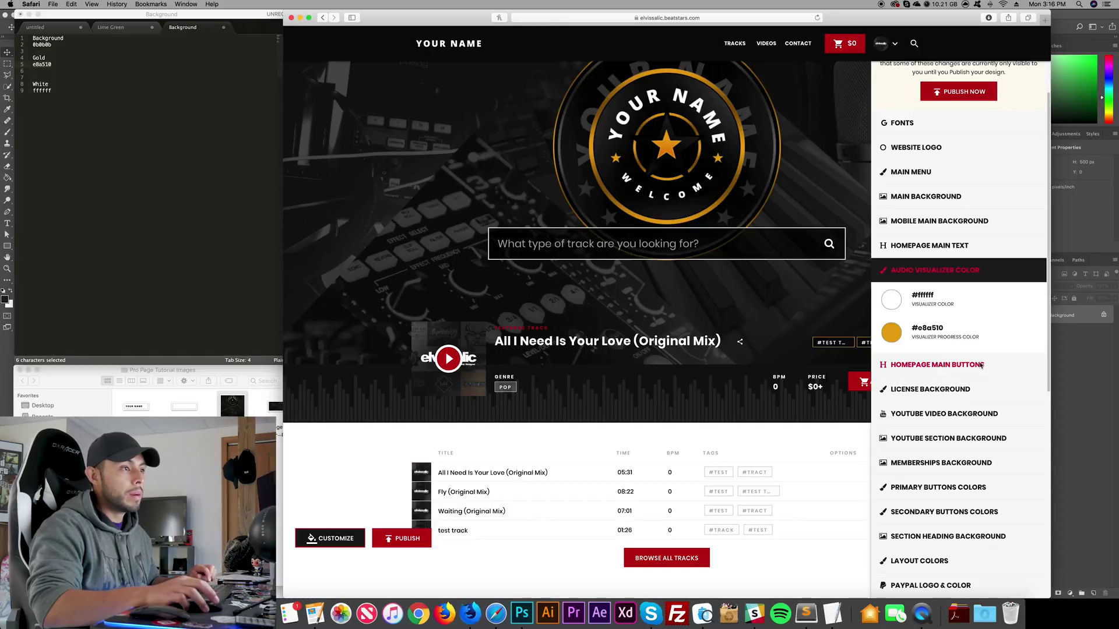
- Preview shortcut buttons as the homepage main button type and switch back to the search bar
{"action": "left_click", "coordinate": [991, 365]}
{"action": "left_click", "coordinate": [956, 322]}
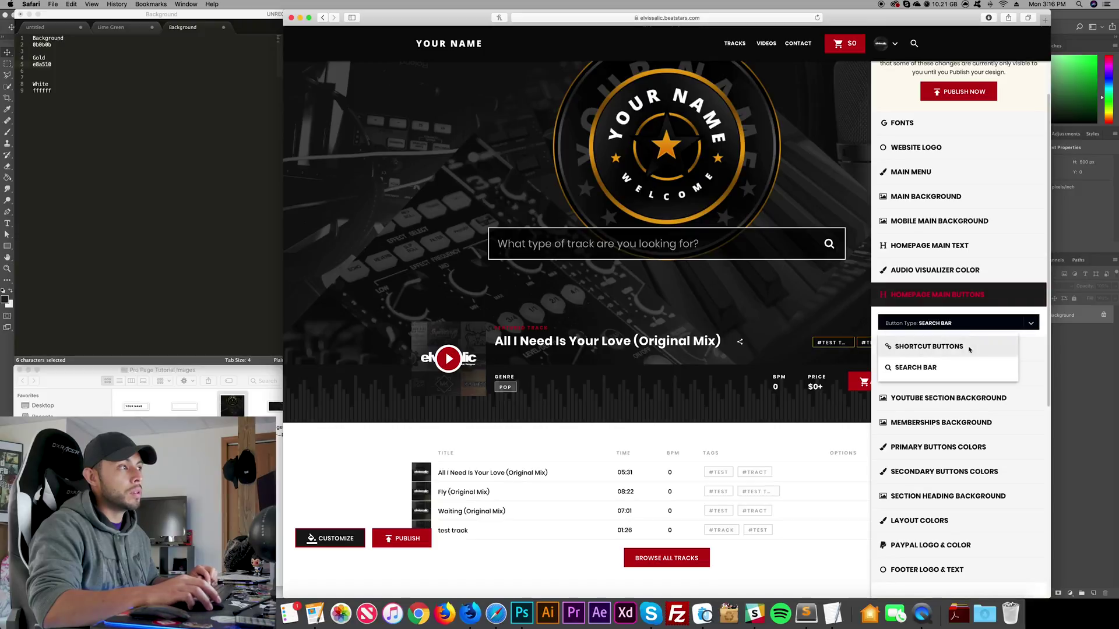
{"action": "left_click", "coordinate": [932, 344]}
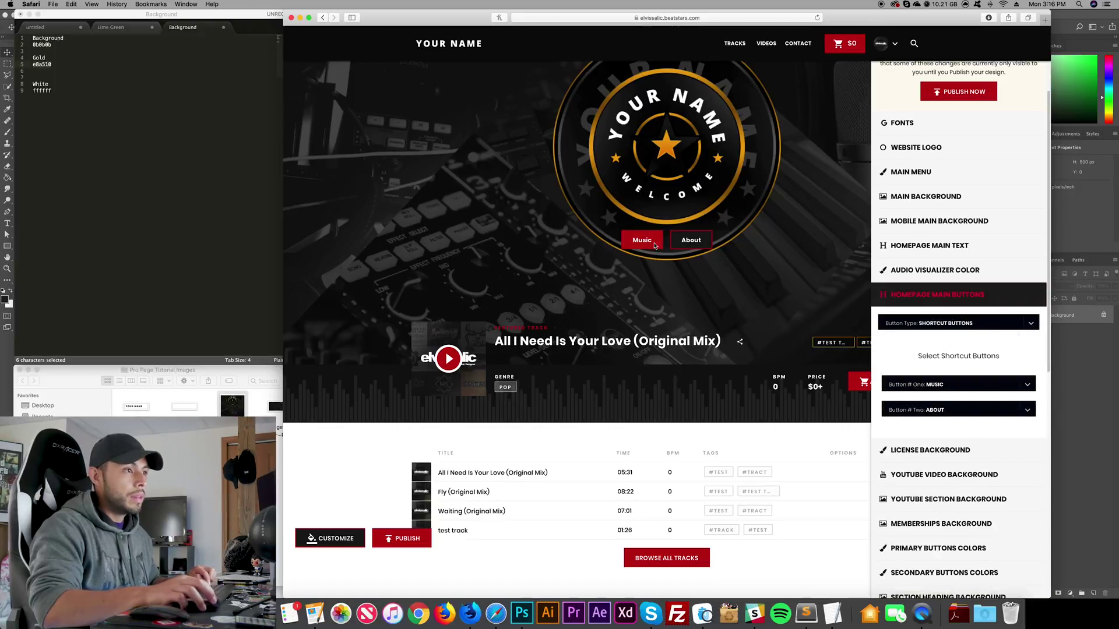
{"action": "left_click", "coordinate": [977, 322]}
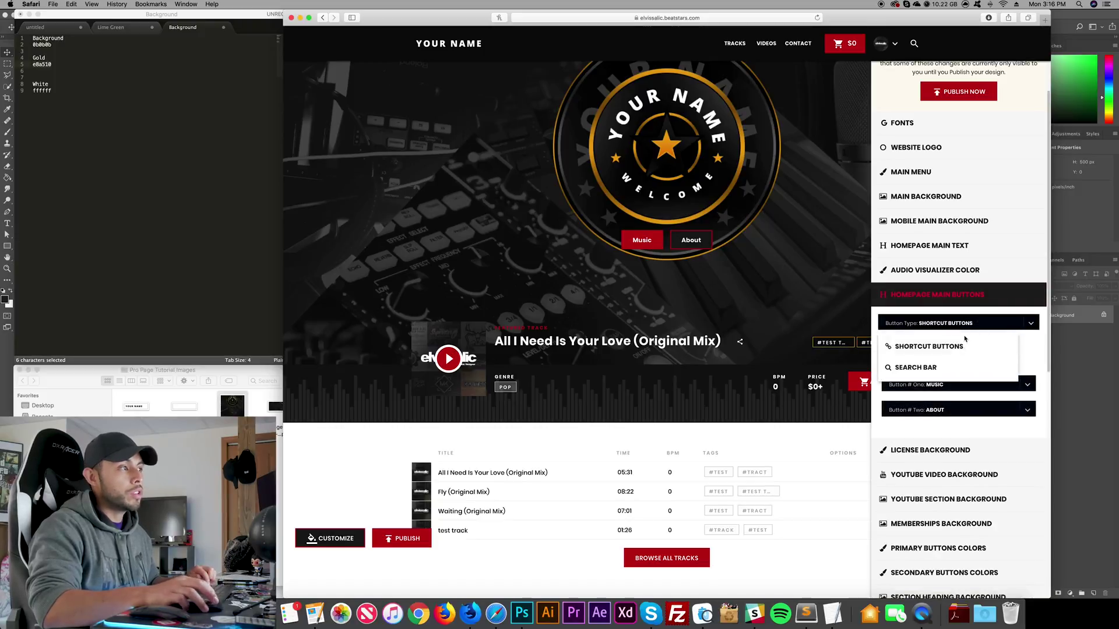
{"action": "left_click", "coordinate": [954, 367]}
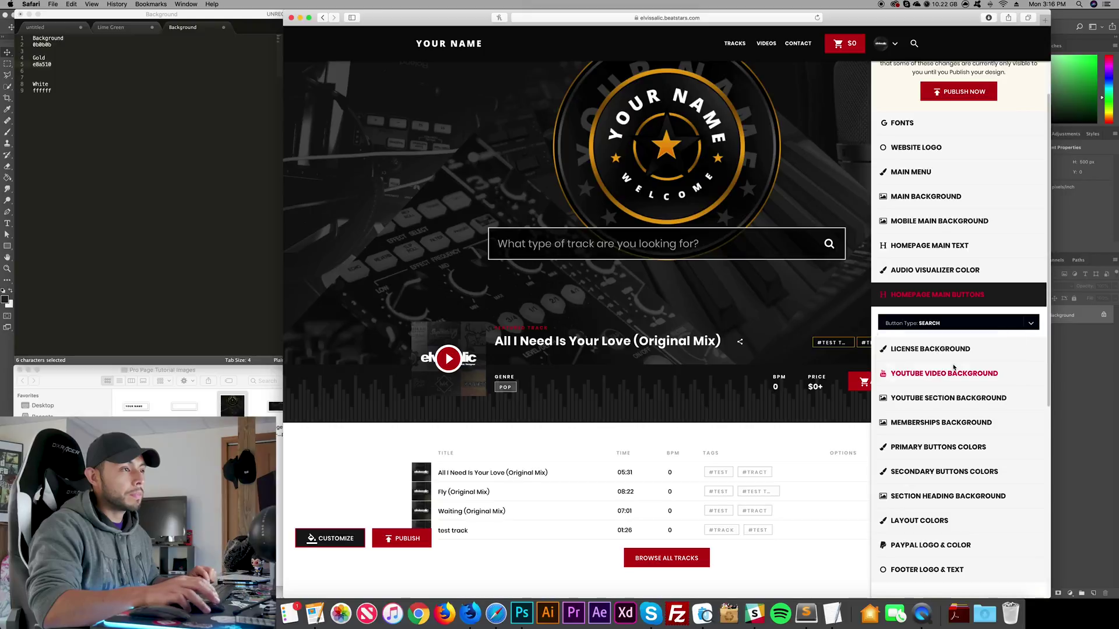
- Set the license section's background color to #0b0b0b, copied from the text notes
{"action": "left_click", "coordinate": [996, 357]}
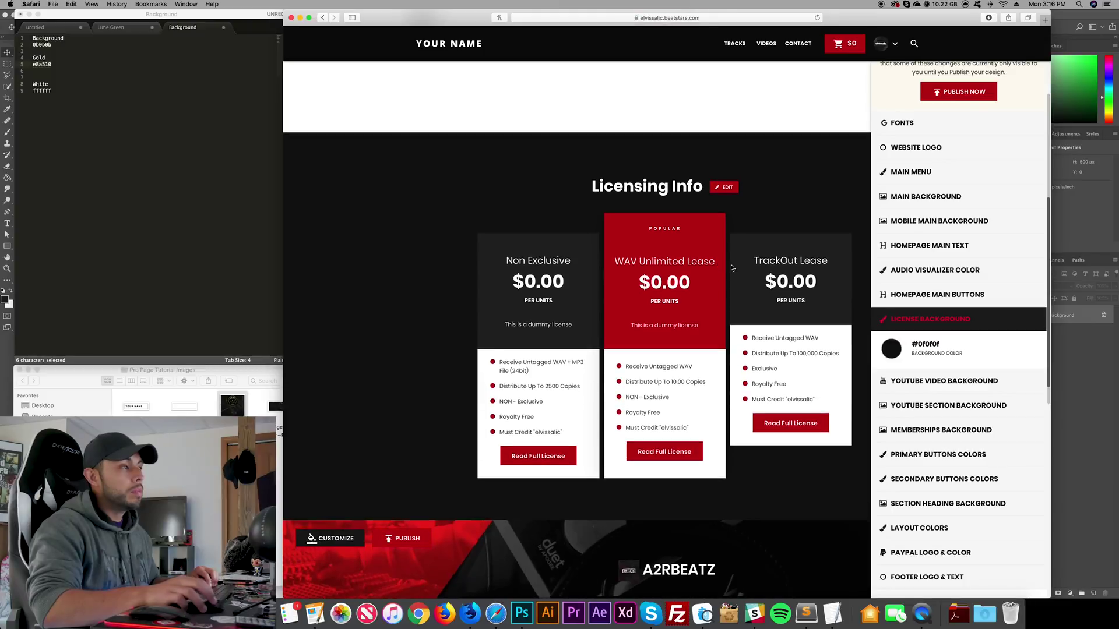
{"action": "left_click", "coordinate": [890, 353]}
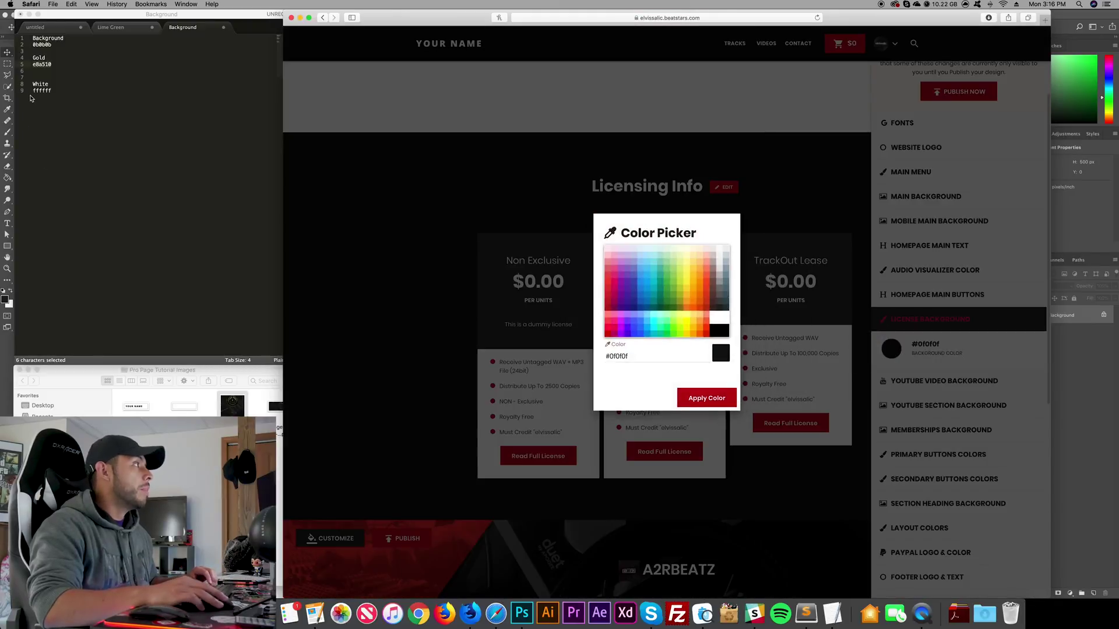
{"action": "left_click", "coordinate": [31, 98]}
{"action": "key", "text": "super+c"}
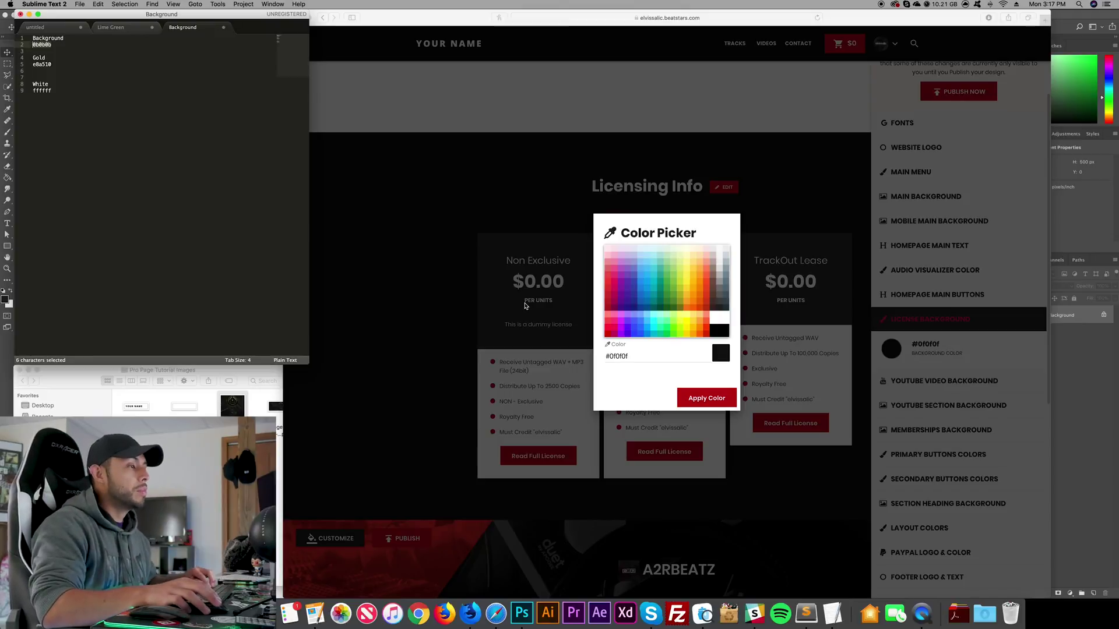
{"action": "left_click", "coordinate": [633, 356]}
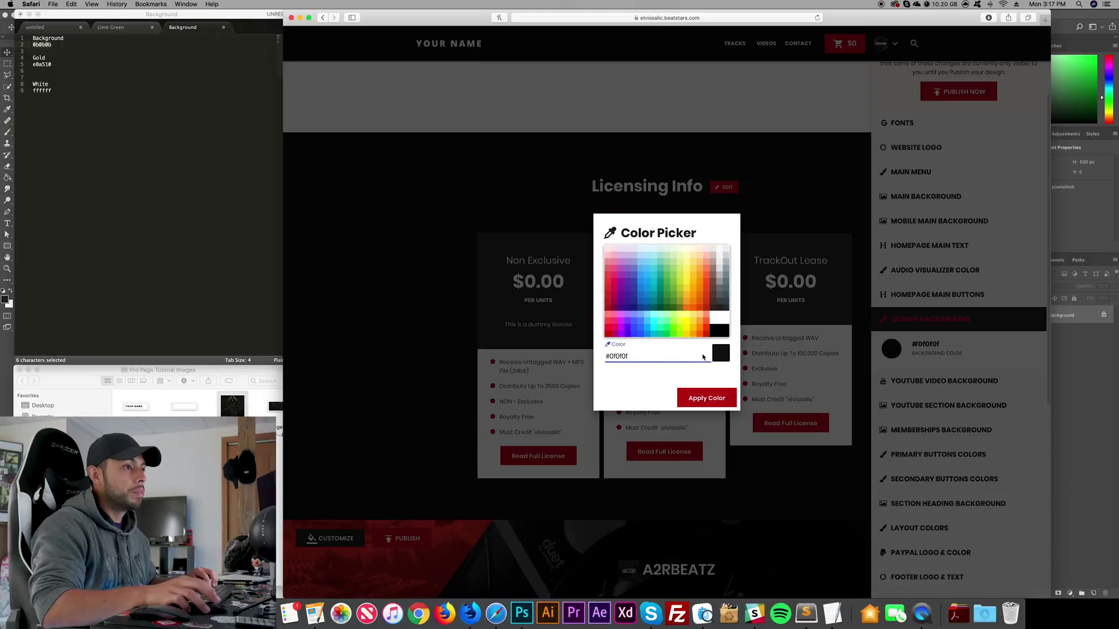
{"action": "key", "text": "super+a"}
{"action": "key", "text": "super+v"}
{"action": "left_click", "coordinate": [708, 398]}
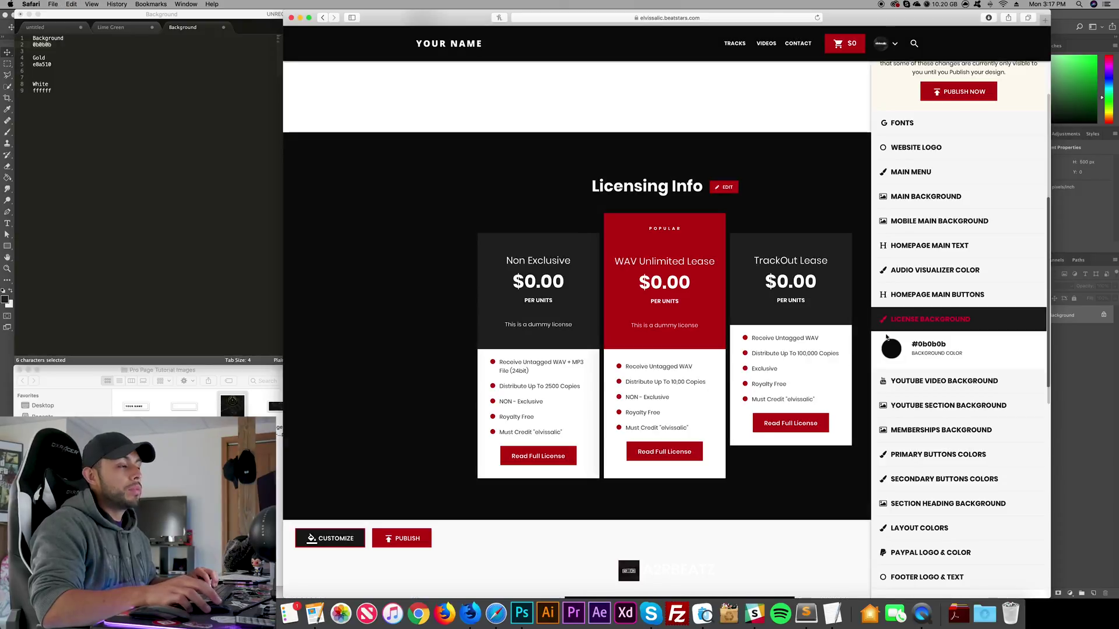
- Try #FFFF00 as the license background color to show the affected area, and restore it to #0b0b0b
{"action": "left_click", "coordinate": [891, 351]}
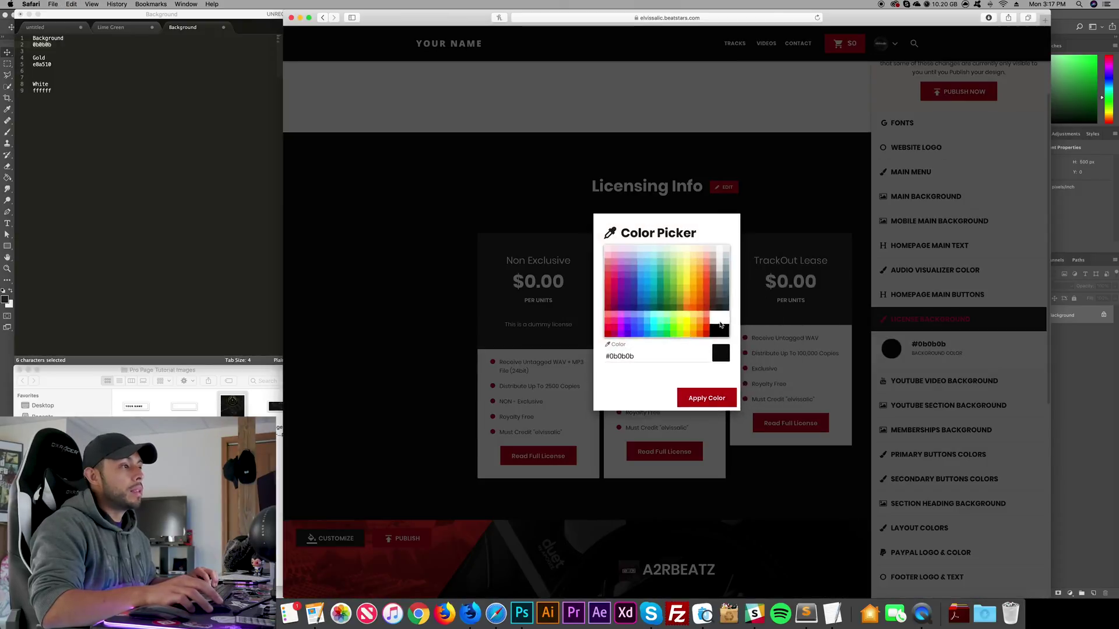
{"action": "left_click", "coordinate": [687, 321]}
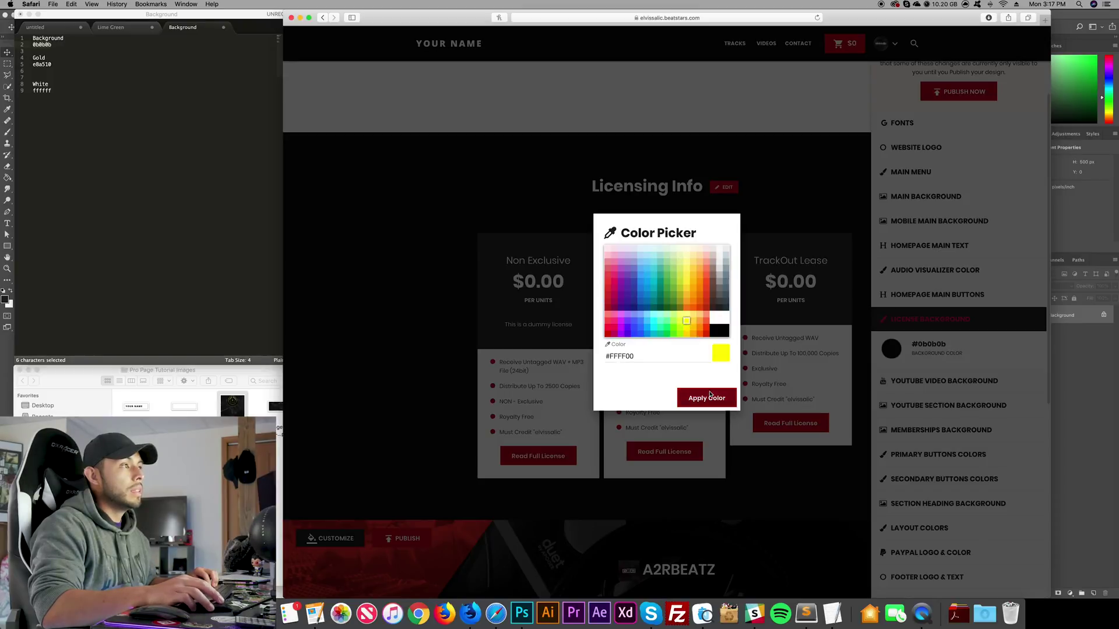
{"action": "left_click", "coordinate": [707, 397]}
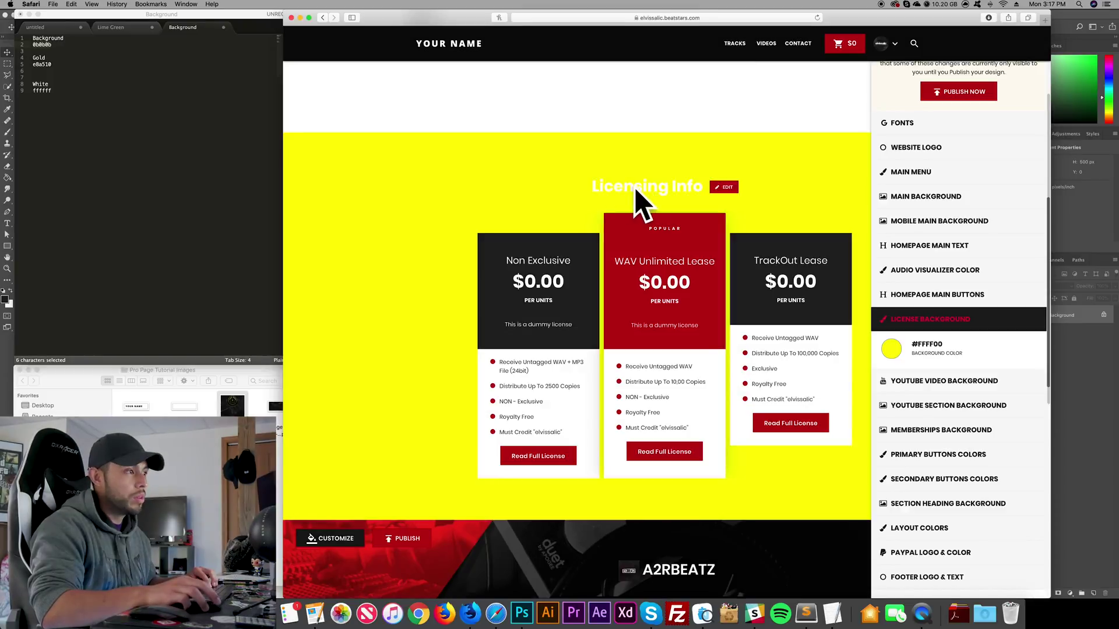
{"action": "left_click", "coordinate": [890, 348]}
{"action": "left_click", "coordinate": [641, 356]}
{"action": "key", "text": "cmd+a"}
{"action": "key", "text": "cmd+v"}
{"action": "left_click", "coordinate": [709, 397]}
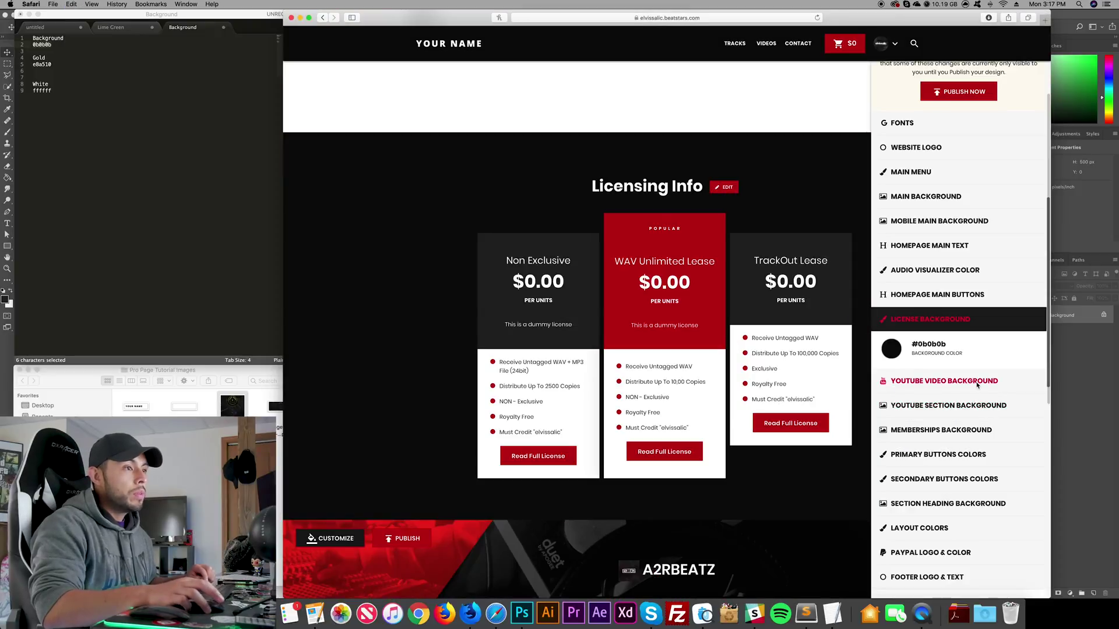
- View the YouTube video background option, and set the YouTube section's background/dimmer color to #0b0b0b
{"action": "left_click", "coordinate": [978, 381]}
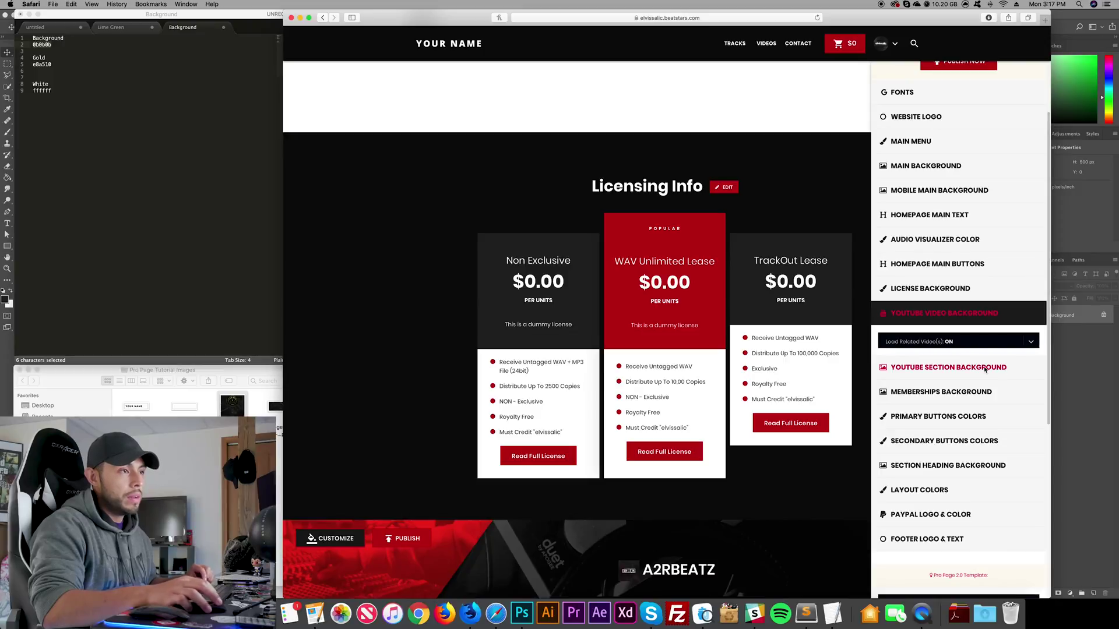
{"action": "left_click", "coordinate": [918, 344]}
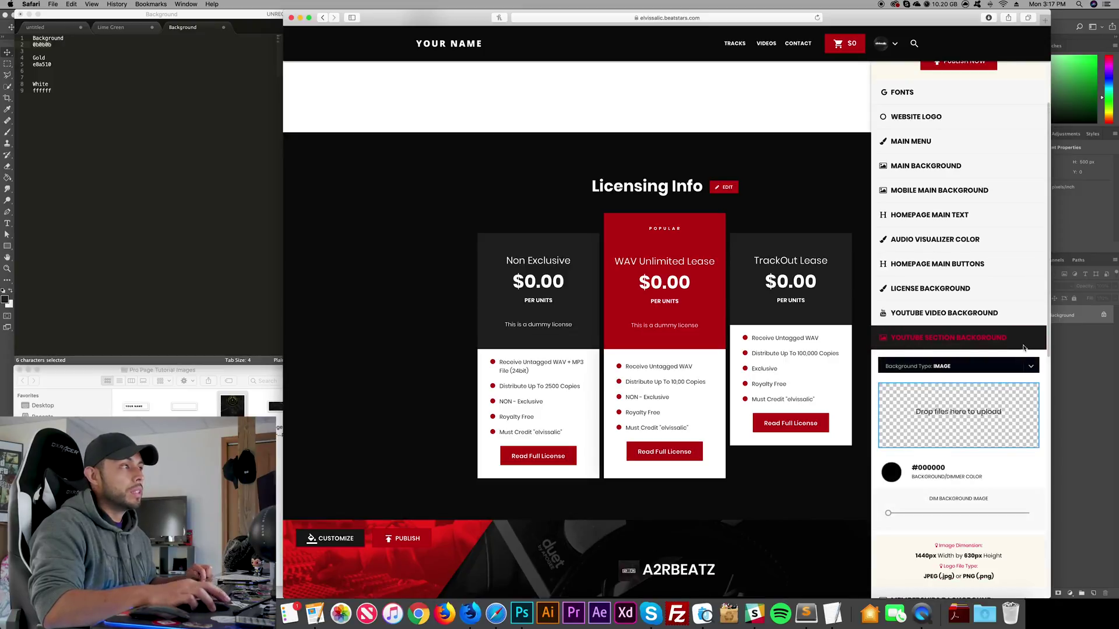
{"action": "scroll", "coordinate": [767, 302], "scroll_direction": "down", "scroll_amount": 5}
{"action": "scroll", "coordinate": [766, 302], "scroll_direction": "down", "scroll_amount": 3}
{"action": "scroll", "coordinate": [571, 332], "scroll_direction": "up", "scroll_amount": 2}
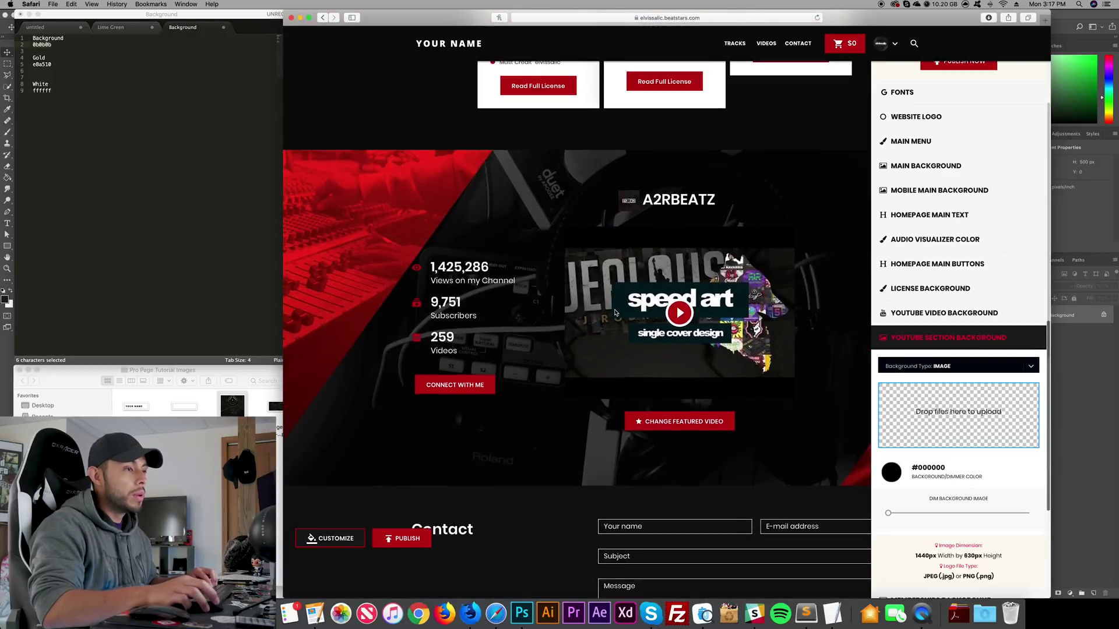
{"action": "left_click", "coordinate": [890, 472]}
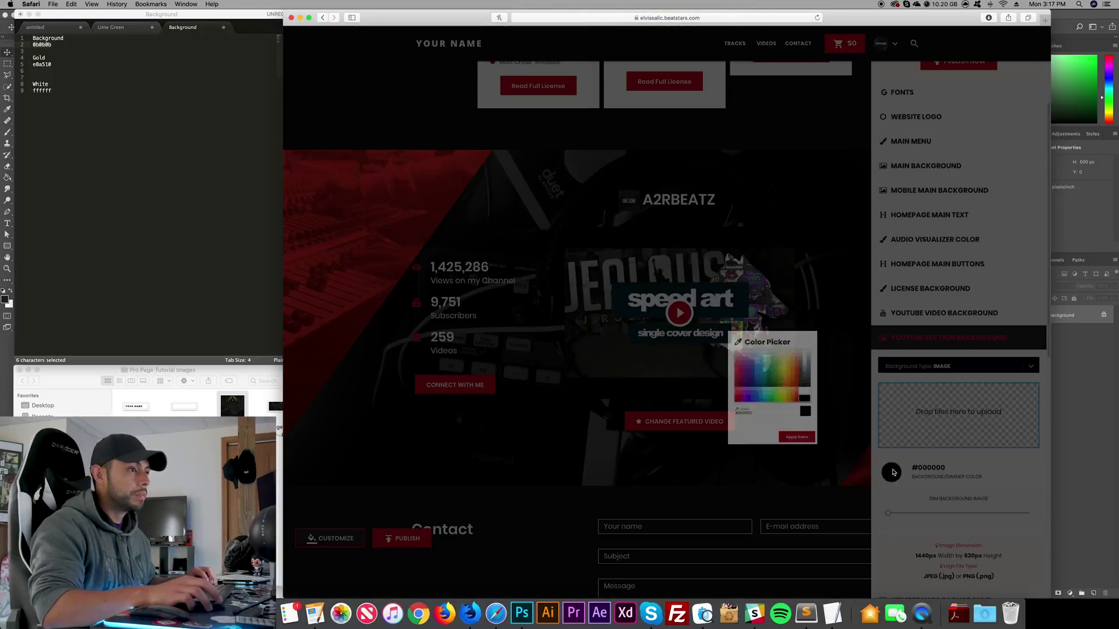
{"action": "key", "text": "super+v"}
{"action": "left_click", "coordinate": [706, 398]}
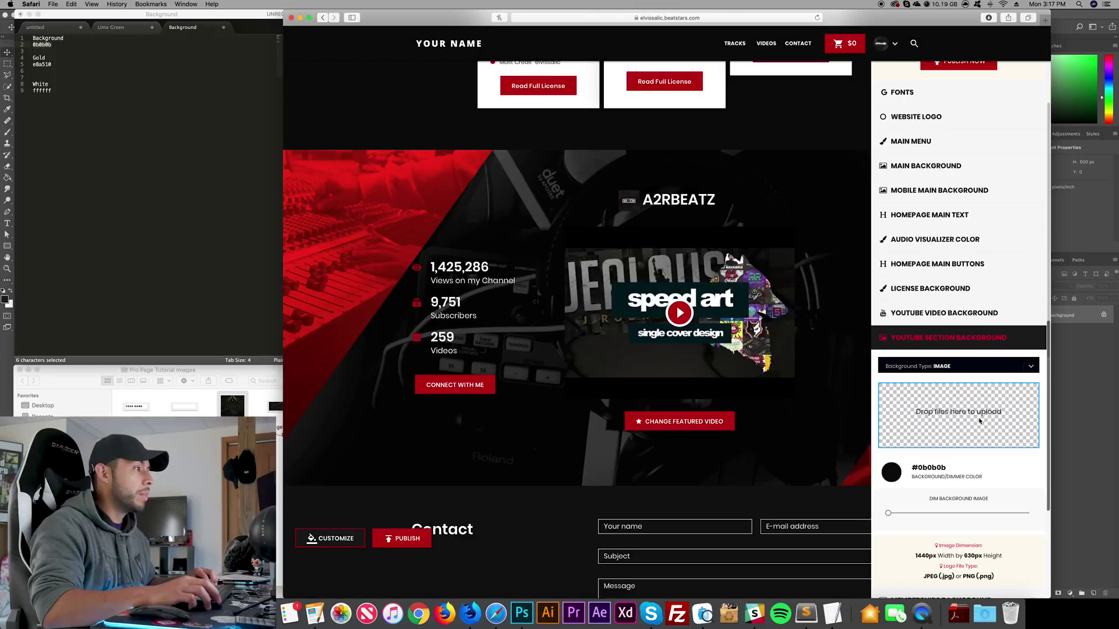
- Upload the dark studio video template image as the YouTube section background without cropping, and check that section on the page
{"action": "key", "text": "super+Tab"}
{"action": "key", "text": "space"}
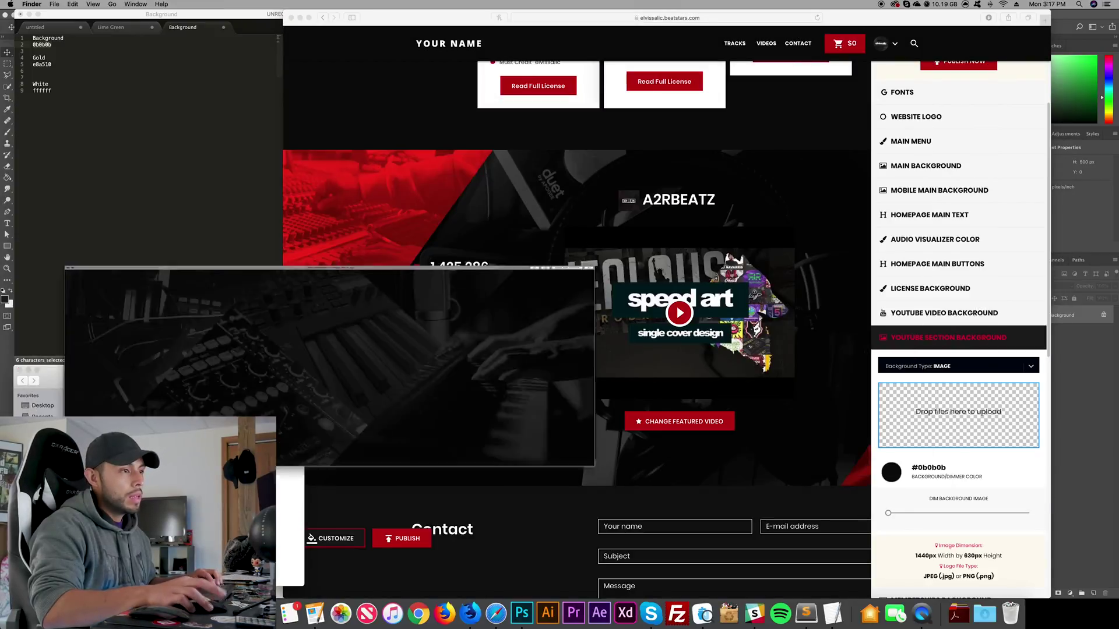
{"action": "key", "text": "space"}
{"action": "left_click_drag", "start_coordinate": [285, 407], "coordinate": [922, 413]}
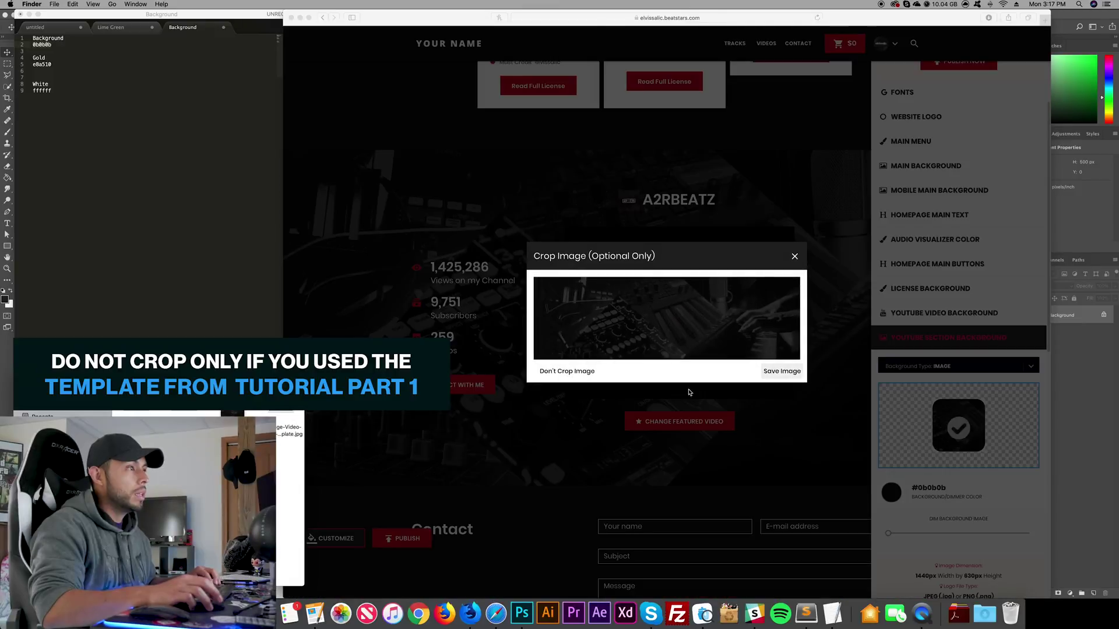
{"action": "left_click", "coordinate": [566, 372]}
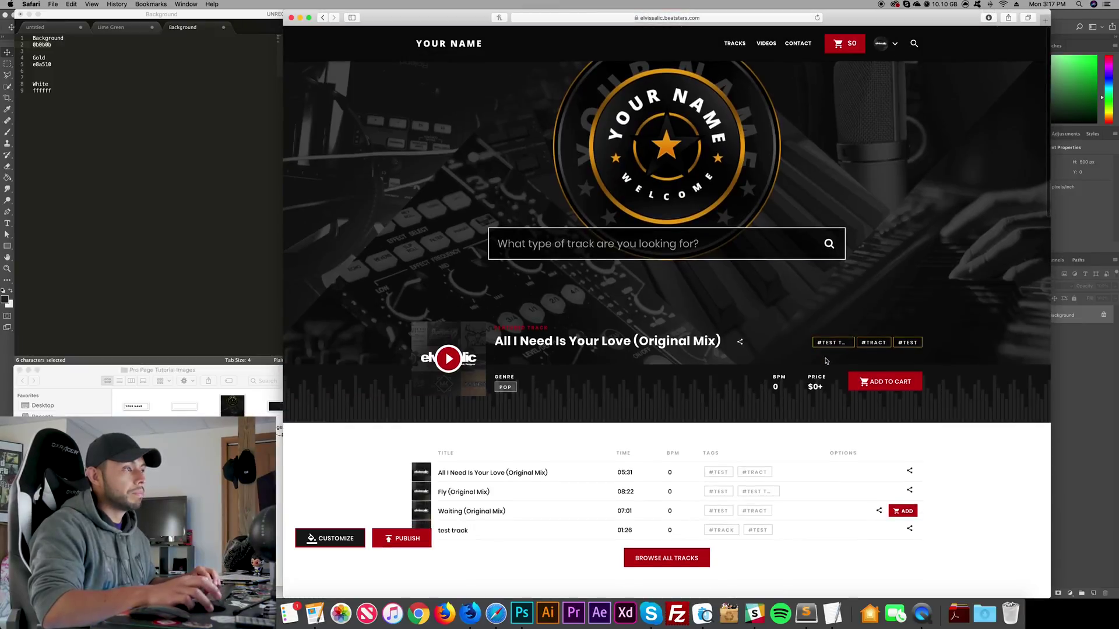
{"action": "scroll", "coordinate": [827, 361], "scroll_direction": "down", "scroll_amount": 15}
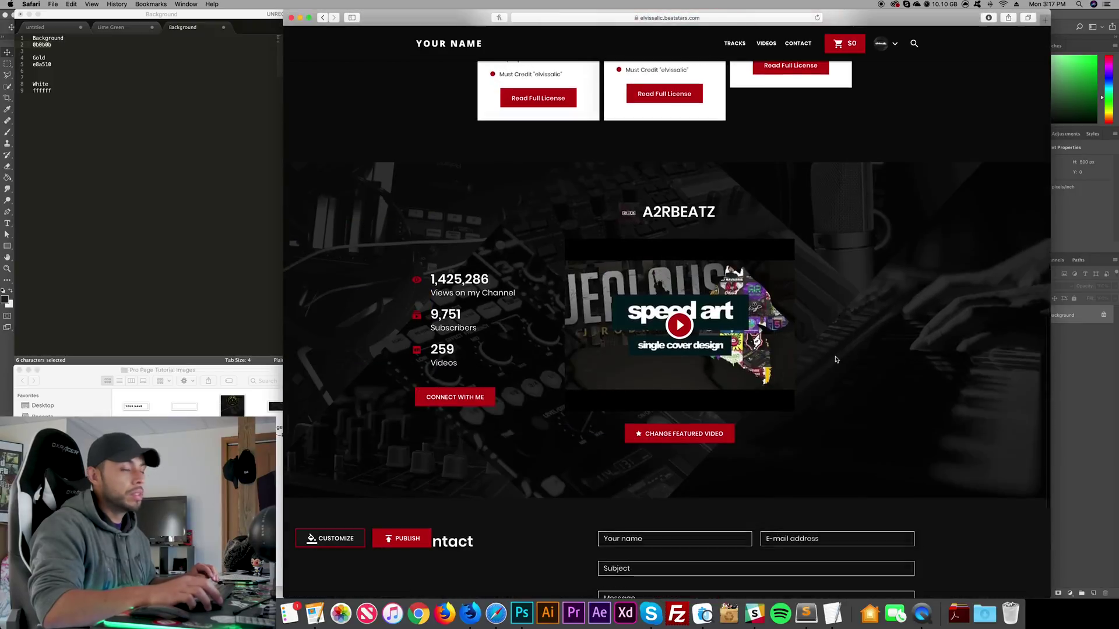
- Upload the dark template image from the tutorial images folder as the memberships background
{"action": "scroll", "coordinate": [524, 437], "scroll_direction": "up", "scroll_amount": 3}
{"action": "left_click", "coordinate": [325, 538]}
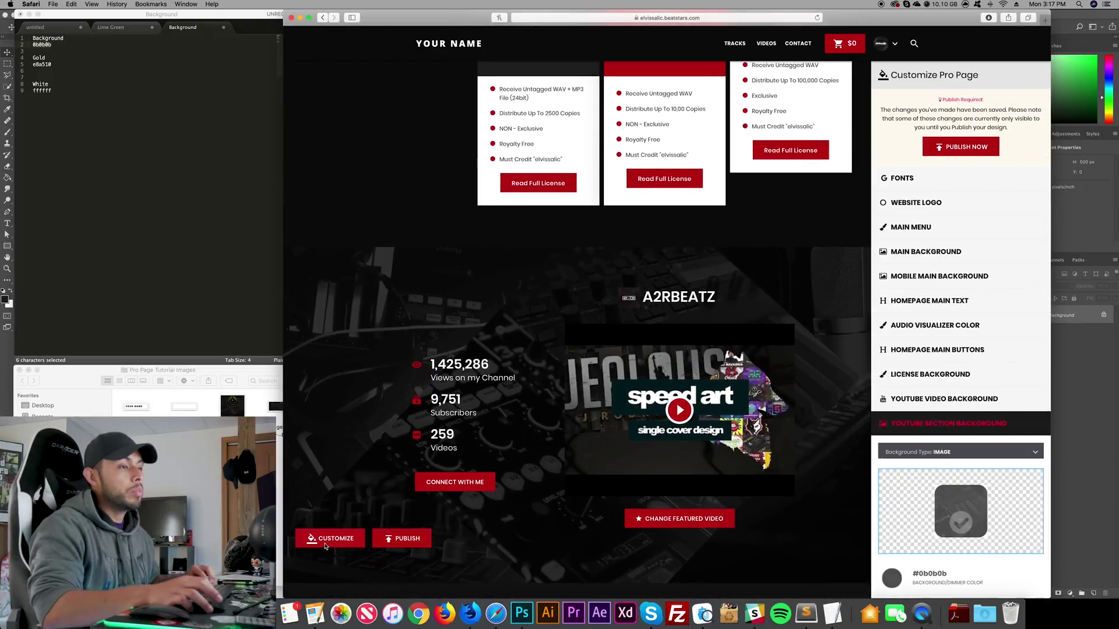
{"action": "scroll", "coordinate": [1010, 491], "scroll_direction": "down", "scroll_amount": 2}
{"action": "scroll", "coordinate": [1010, 492], "scroll_direction": "down", "scroll_amount": 5}
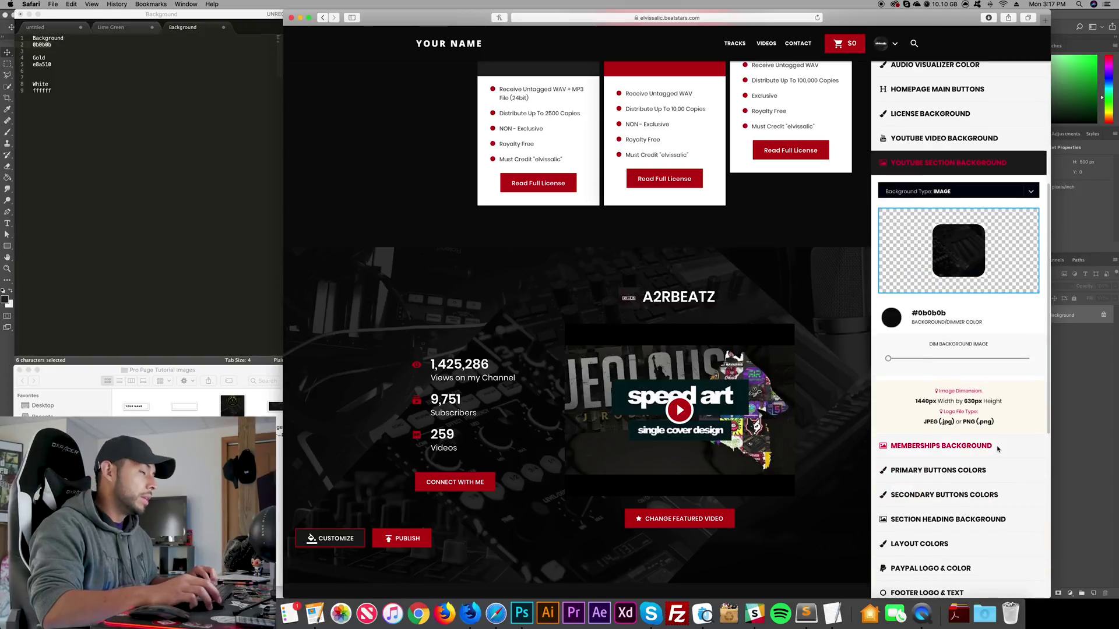
{"action": "left_click", "coordinate": [997, 448]}
{"action": "left_click_drag", "start_coordinate": [232, 408], "coordinate": [945, 241]}
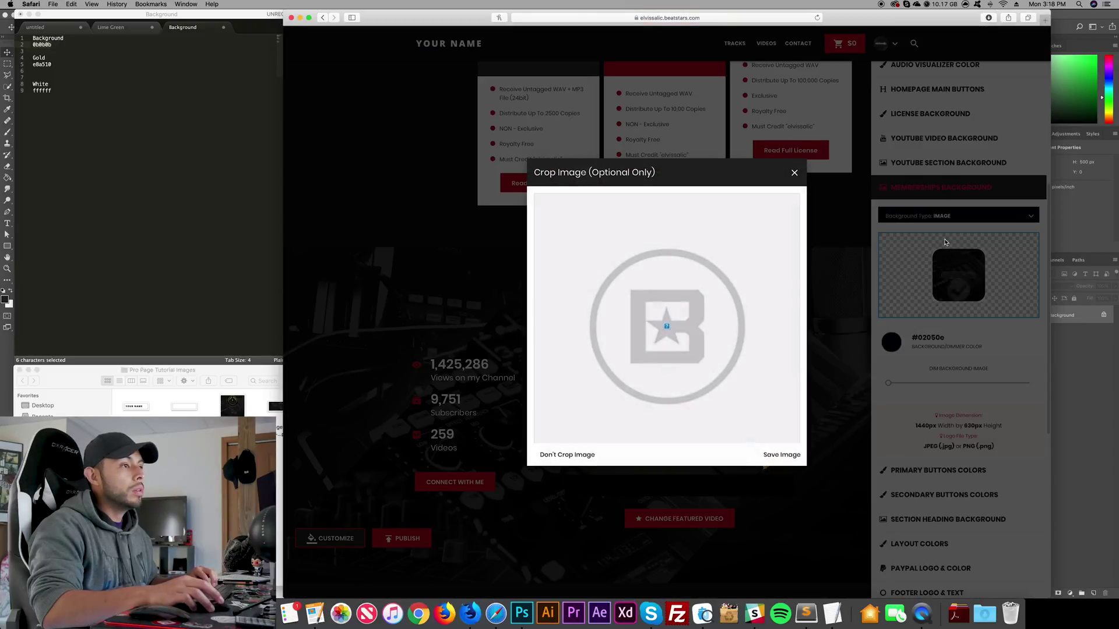
{"action": "left_click", "coordinate": [781, 370]}
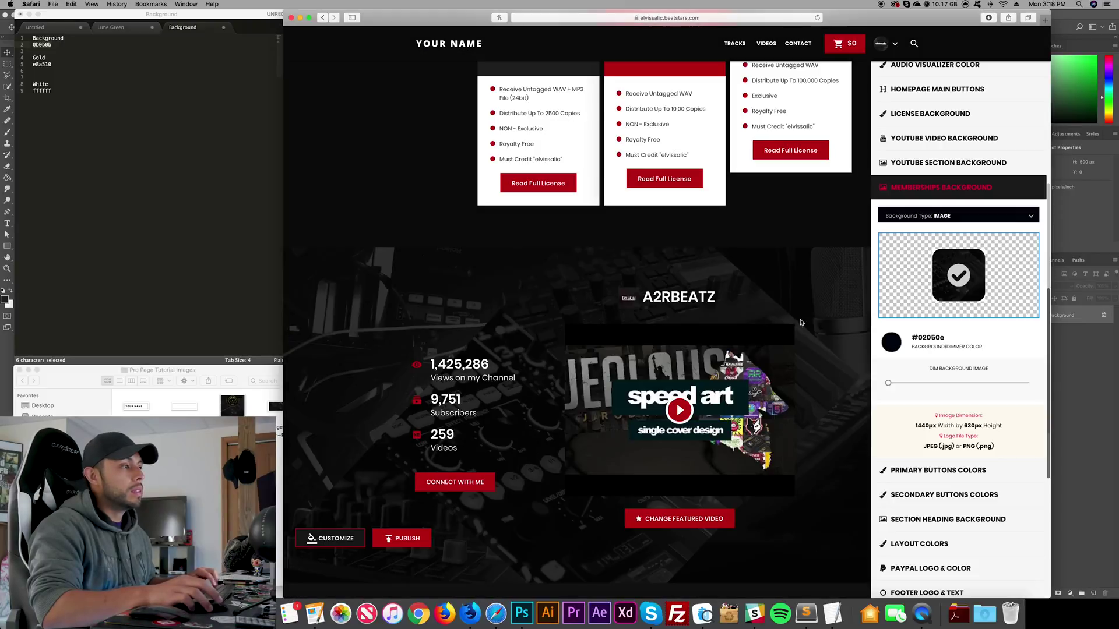
- Set the memberships section's background/dimmer color to #0b0b0b
{"action": "left_click", "coordinate": [913, 350]}
{"action": "double_click", "coordinate": [621, 357]}
{"action": "type", "text": "0b0b0b"}
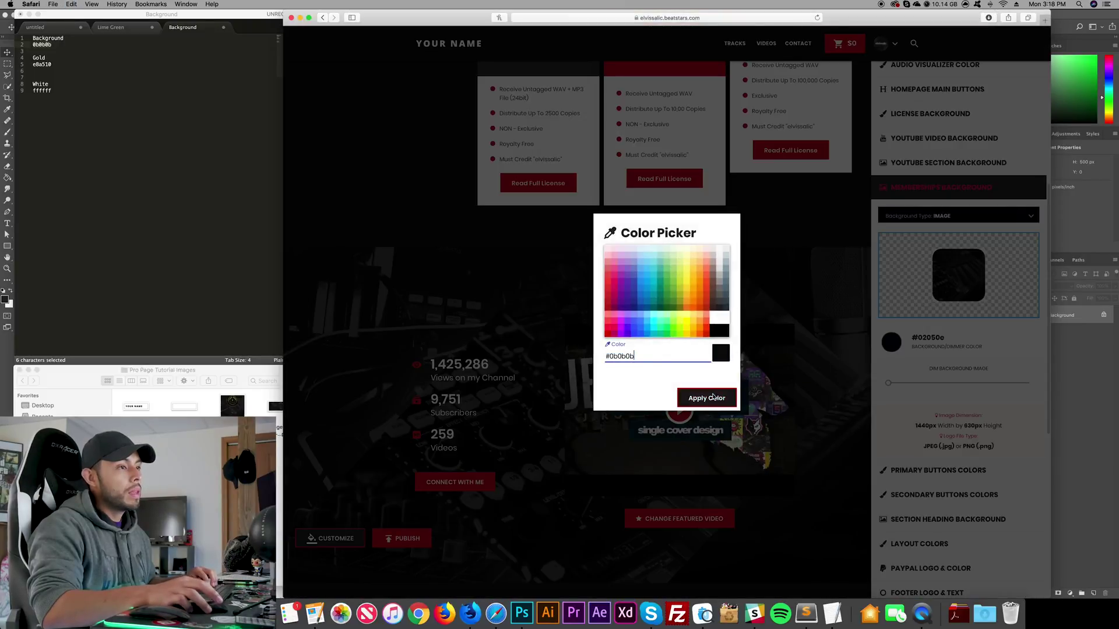
{"action": "left_click", "coordinate": [706, 398]}
- Try #18FFFF as the primary buttons' background color, and look through the page for the buttons it affects
{"action": "left_click", "coordinate": [935, 408]}
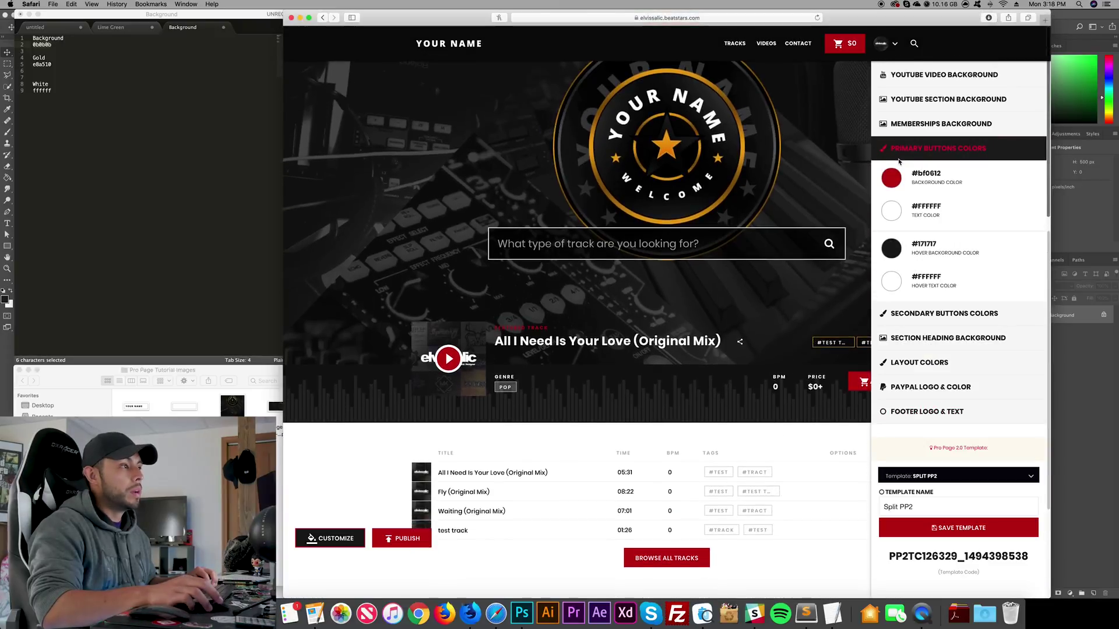
{"action": "left_click", "coordinate": [892, 178]}
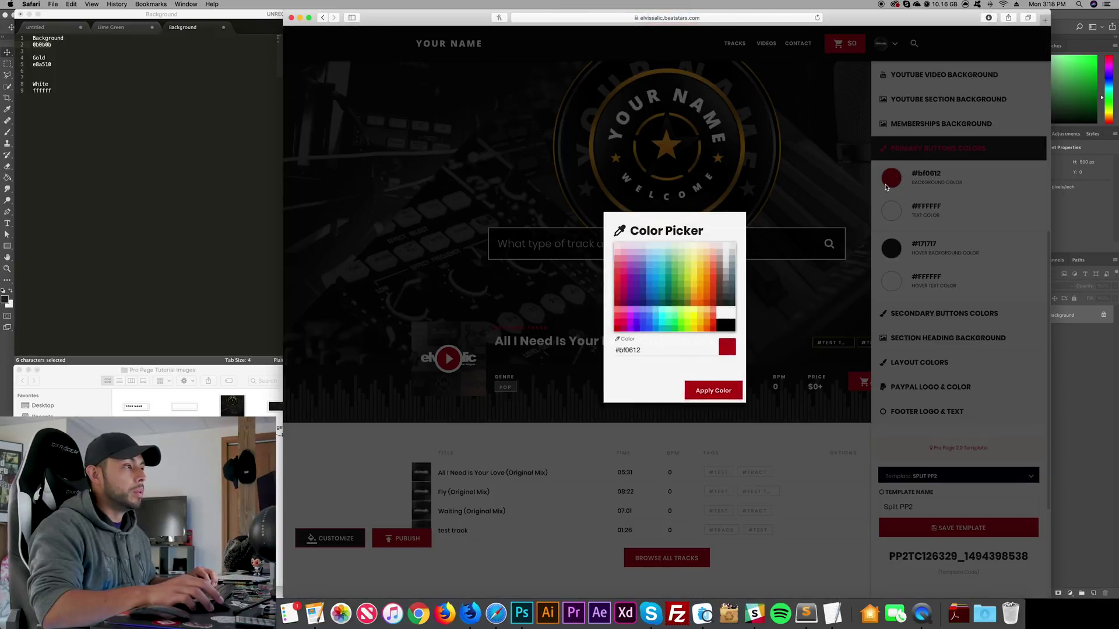
{"action": "left_click", "coordinate": [661, 329]}
{"action": "left_click", "coordinate": [706, 398]}
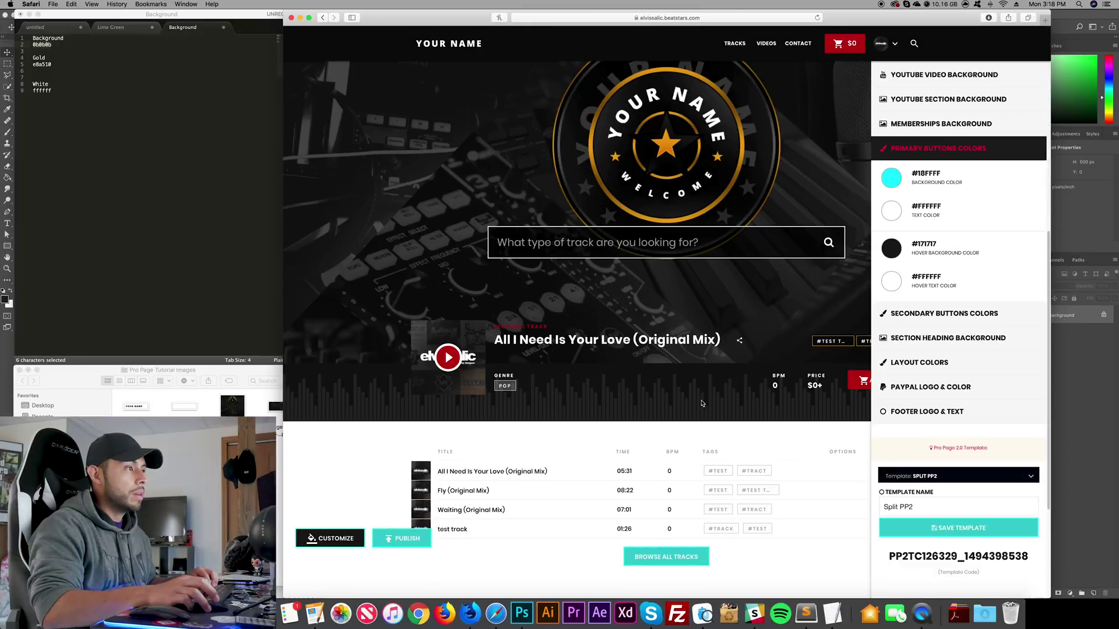
{"action": "scroll", "coordinate": [707, 400], "scroll_direction": "down", "scroll_amount": 15}
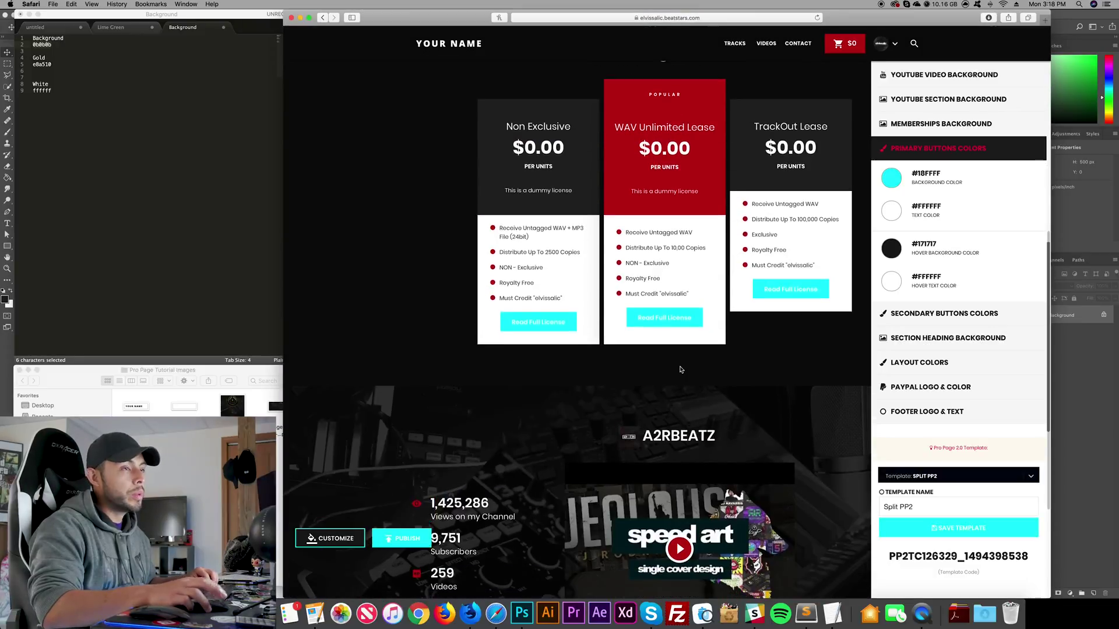
{"action": "scroll", "coordinate": [680, 368], "scroll_direction": "down", "scroll_amount": 5}
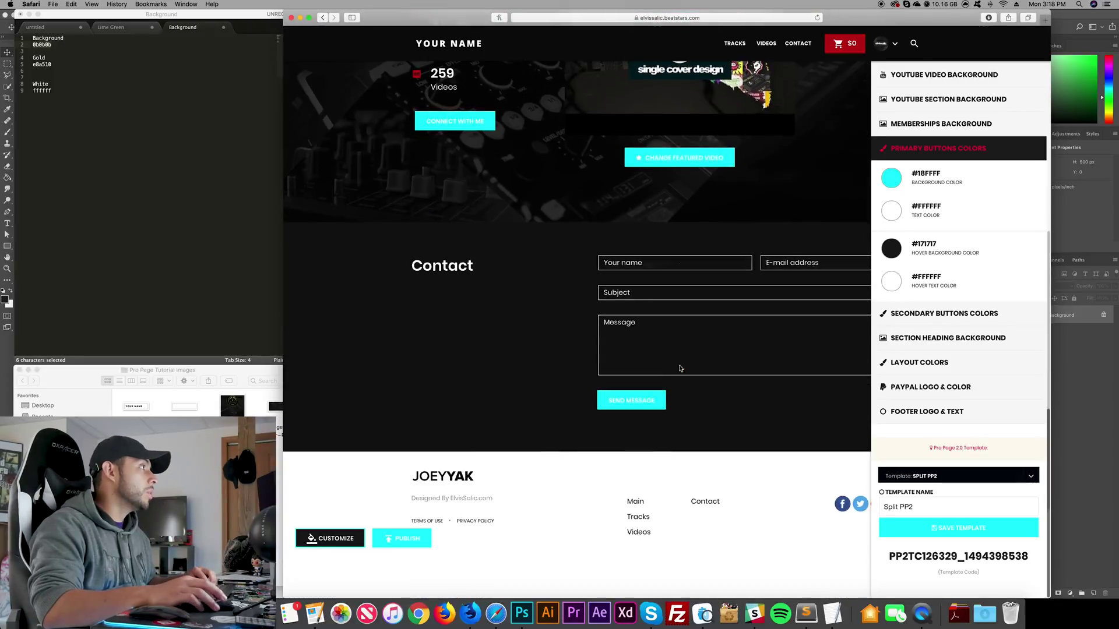
- Set the primary buttons' background color to the gold #e8a510, copied from the text notes
{"action": "left_click", "coordinate": [175, 370]}
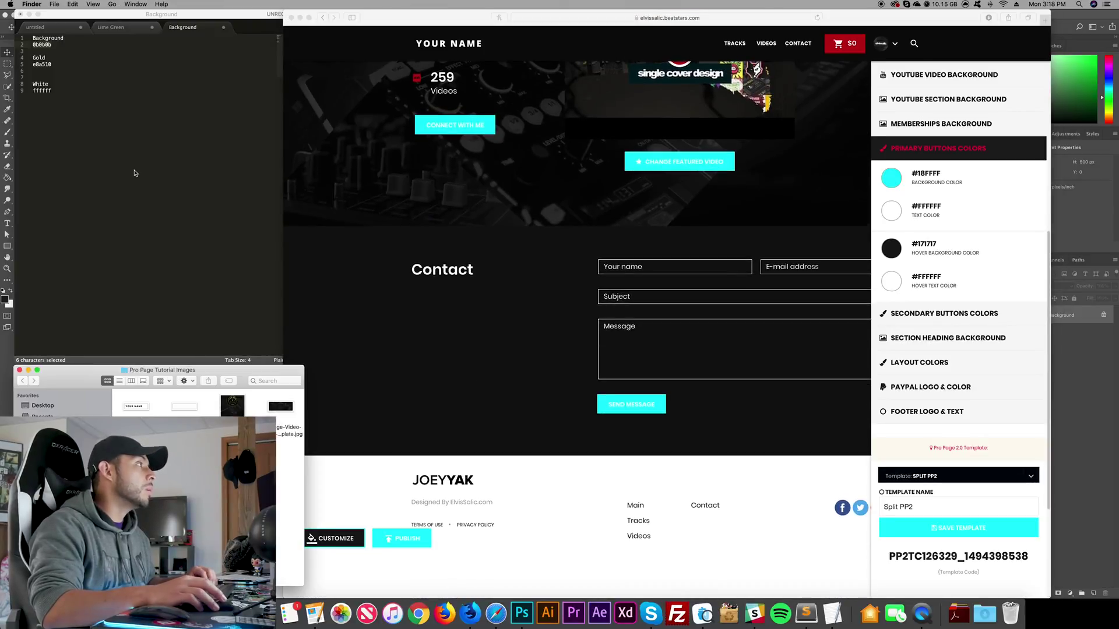
{"action": "left_click", "coordinate": [68, 64]}
{"action": "left_click_drag", "start_coordinate": [68, 64], "coordinate": [22, 65]}
{"action": "key", "text": "super+c"}
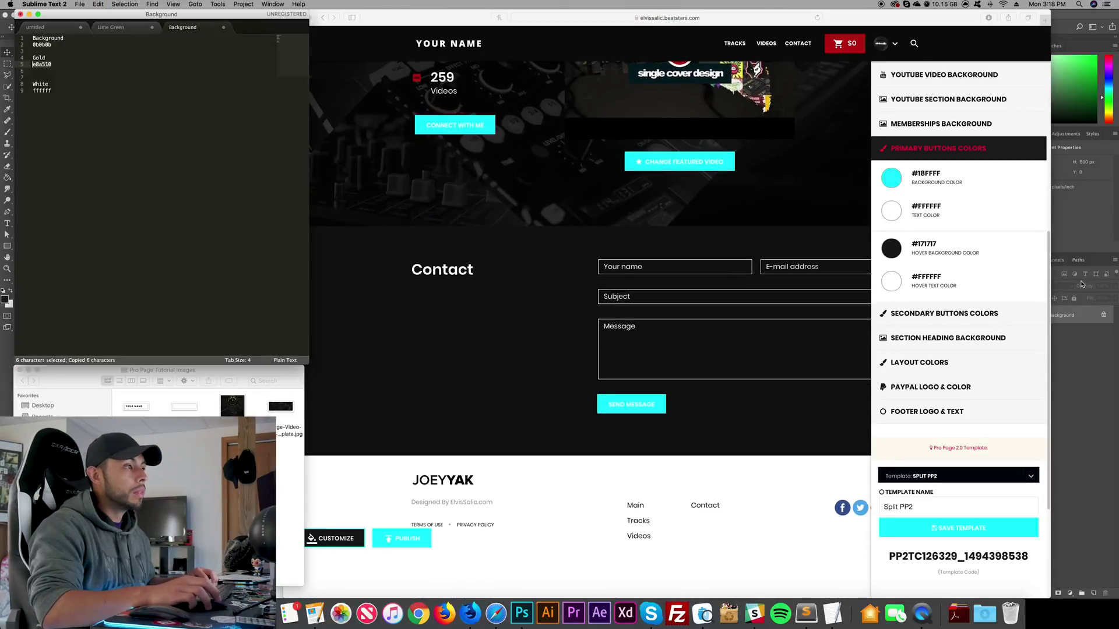
{"action": "left_click", "coordinate": [891, 178]}
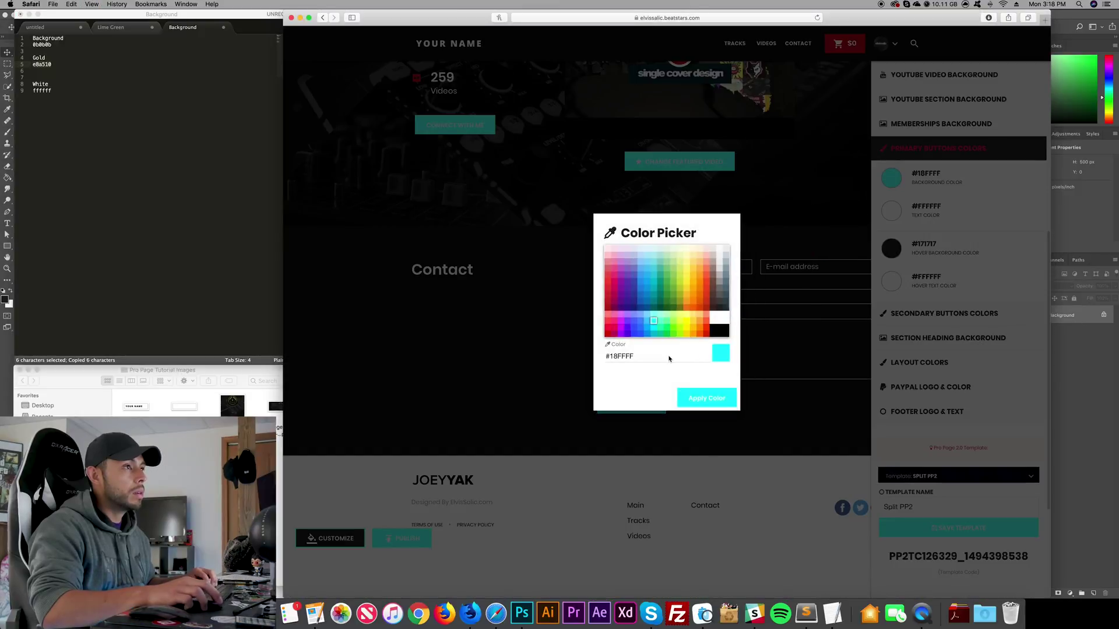
{"action": "key", "text": "super+v"}
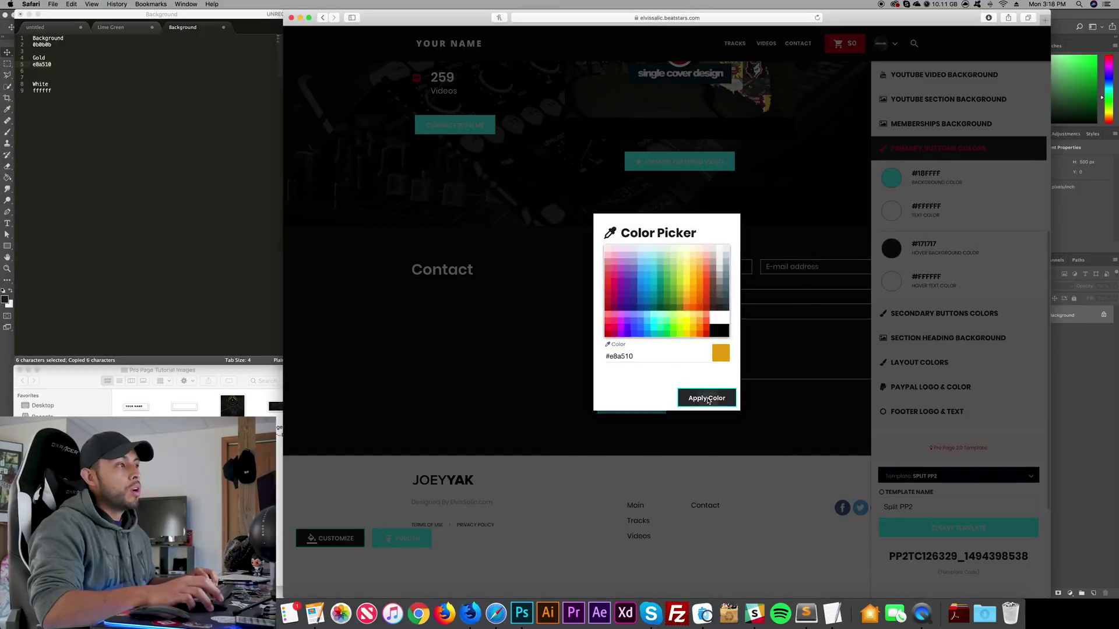
{"action": "left_click", "coordinate": [706, 398]}
{"action": "scroll", "coordinate": [654, 325], "scroll_direction": "up", "scroll_amount": 3}
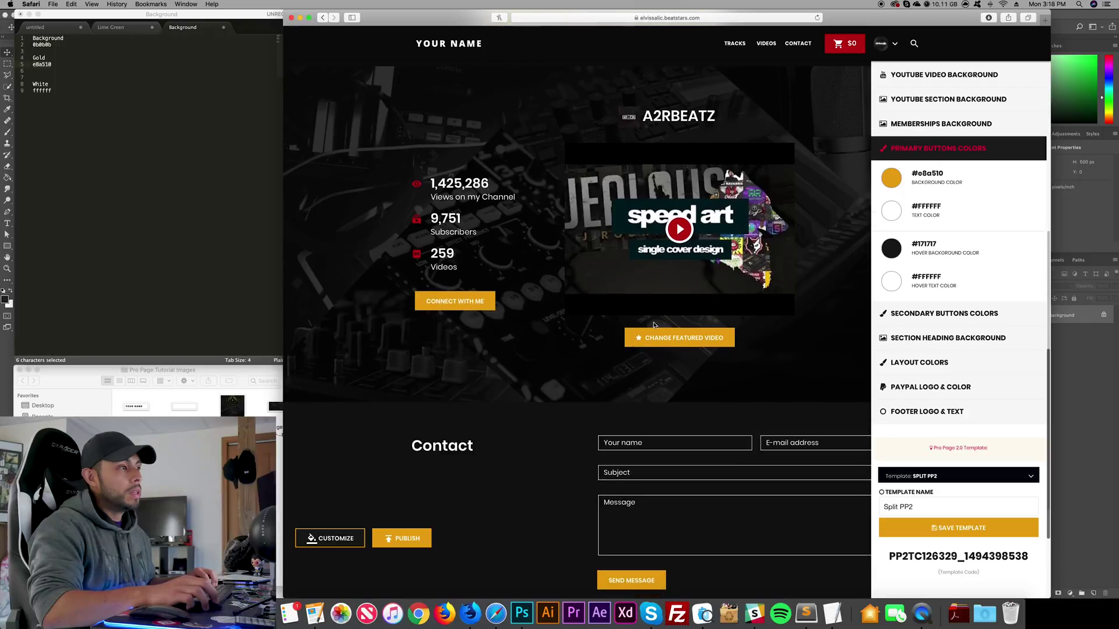
- Try #76FF03 as the primary buttons' hover background color, and test the hover effect on the page's buttons
{"action": "left_click", "coordinate": [898, 244]}
{"action": "left_click", "coordinate": [673, 327]}
{"action": "left_click", "coordinate": [706, 398]}
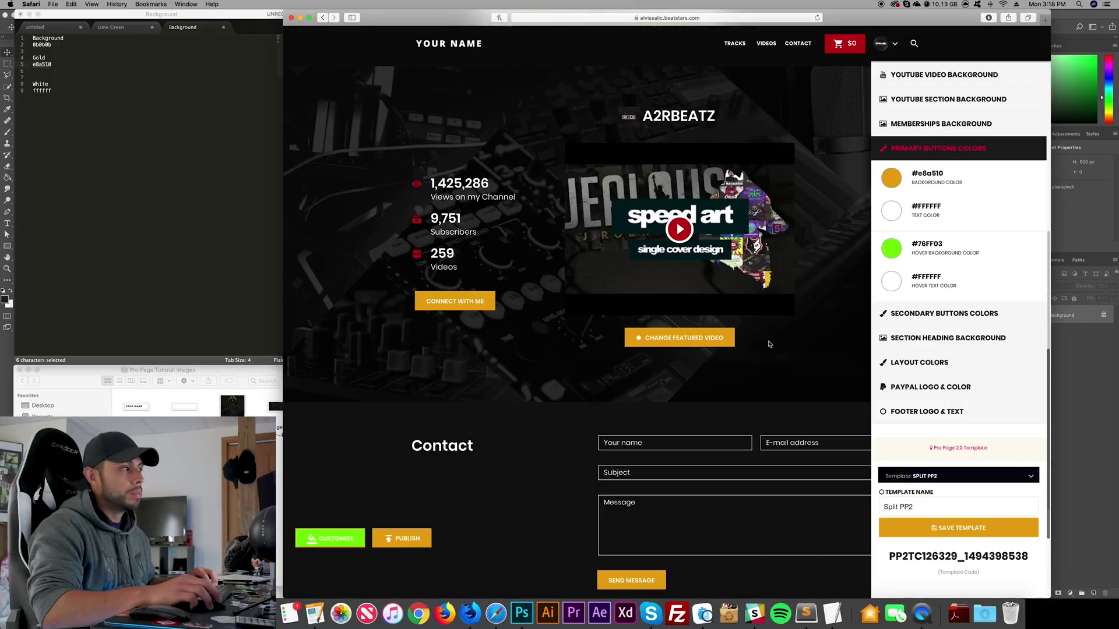
{"action": "left_click", "coordinate": [707, 357]}
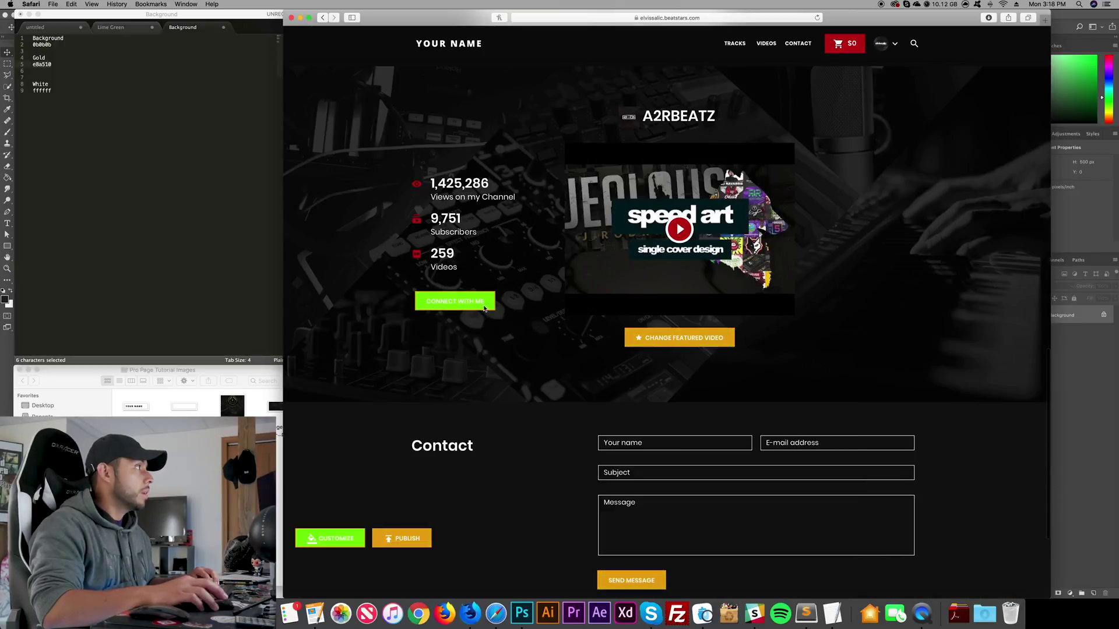
{"action": "left_click", "coordinate": [338, 533]}
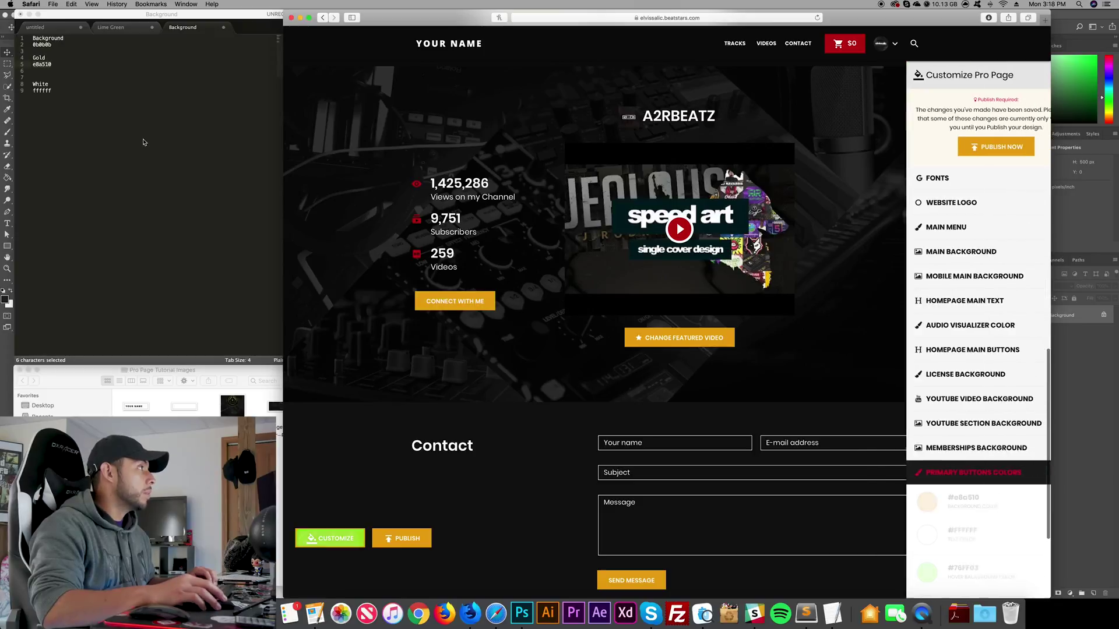
- Set the primary buttons' hover background color to #0b0b0b, copied from the text notes
{"action": "left_click", "coordinate": [65, 46]}
{"action": "left_click_drag", "start_coordinate": [66, 46], "coordinate": [29, 45]}
{"action": "key", "text": "super+c"}
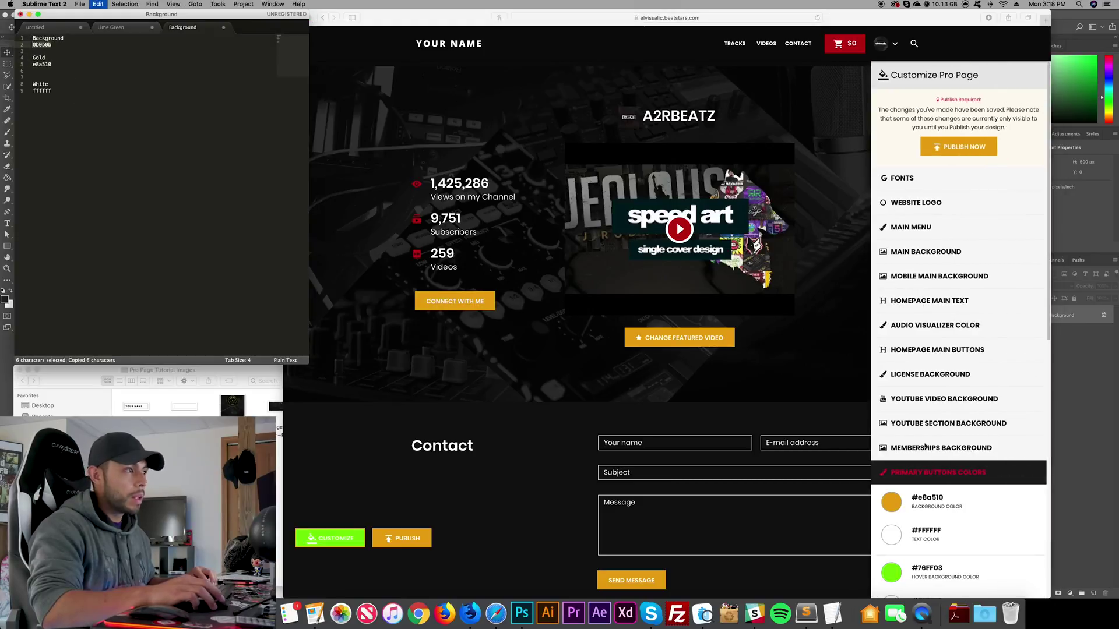
{"action": "scroll", "coordinate": [916, 349], "scroll_direction": "down", "scroll_amount": 5}
{"action": "left_click", "coordinate": [891, 450]}
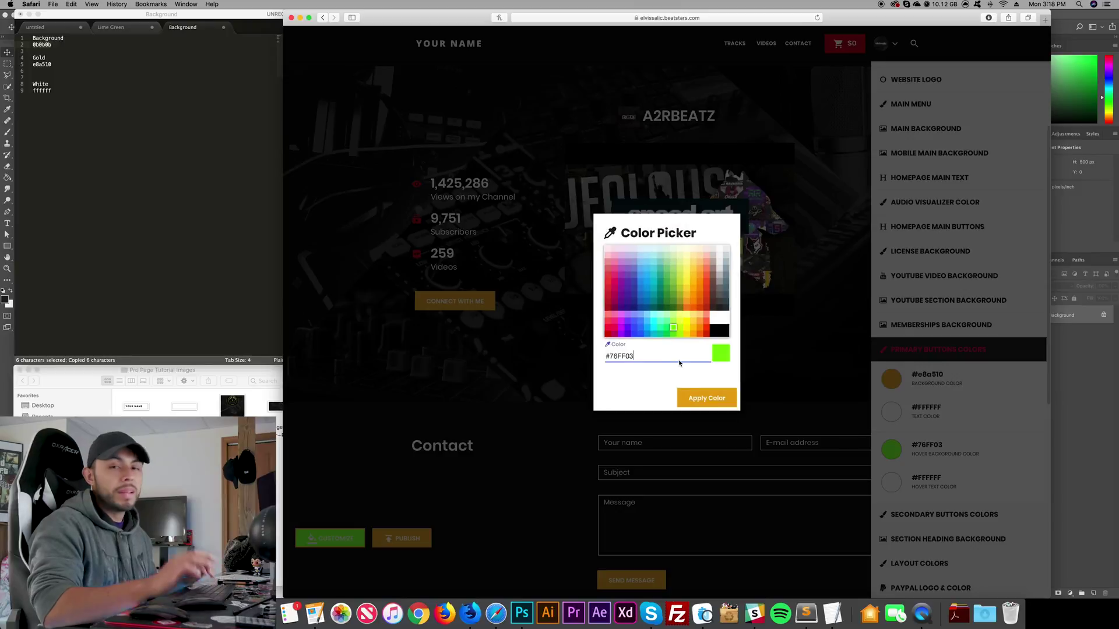
{"action": "double_click", "coordinate": [623, 356]}
{"action": "key", "text": "super+v"}
{"action": "left_click", "coordinate": [702, 398]}
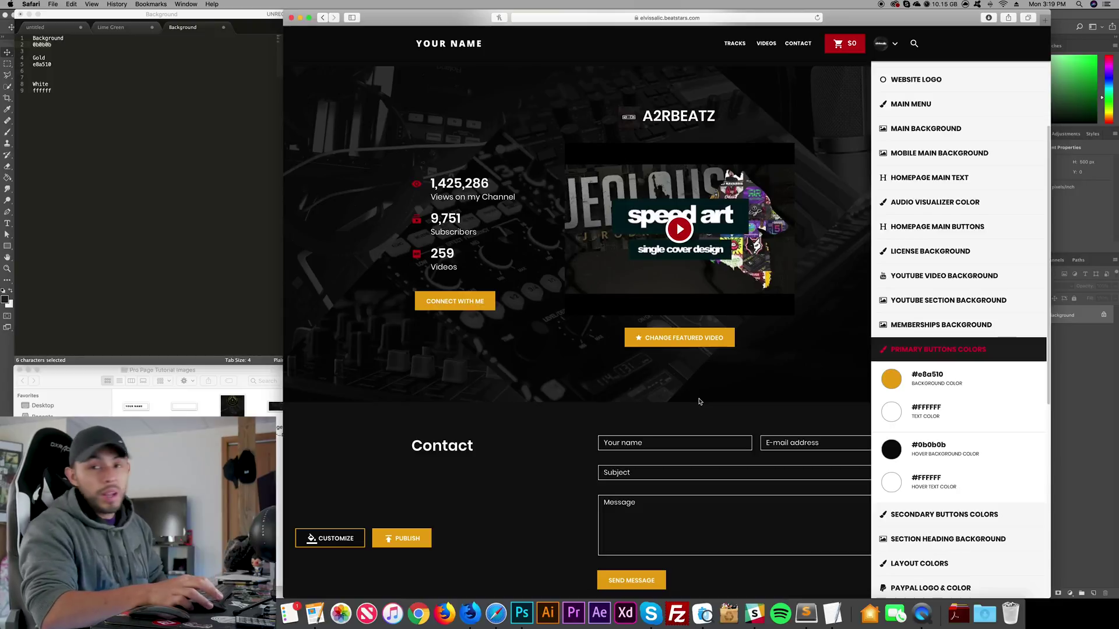
- Try #18FFFF as the secondary buttons' background color, and view the full-width page for the buttons it affects
{"action": "scroll", "coordinate": [983, 445], "scroll_direction": "down", "scroll_amount": 1}
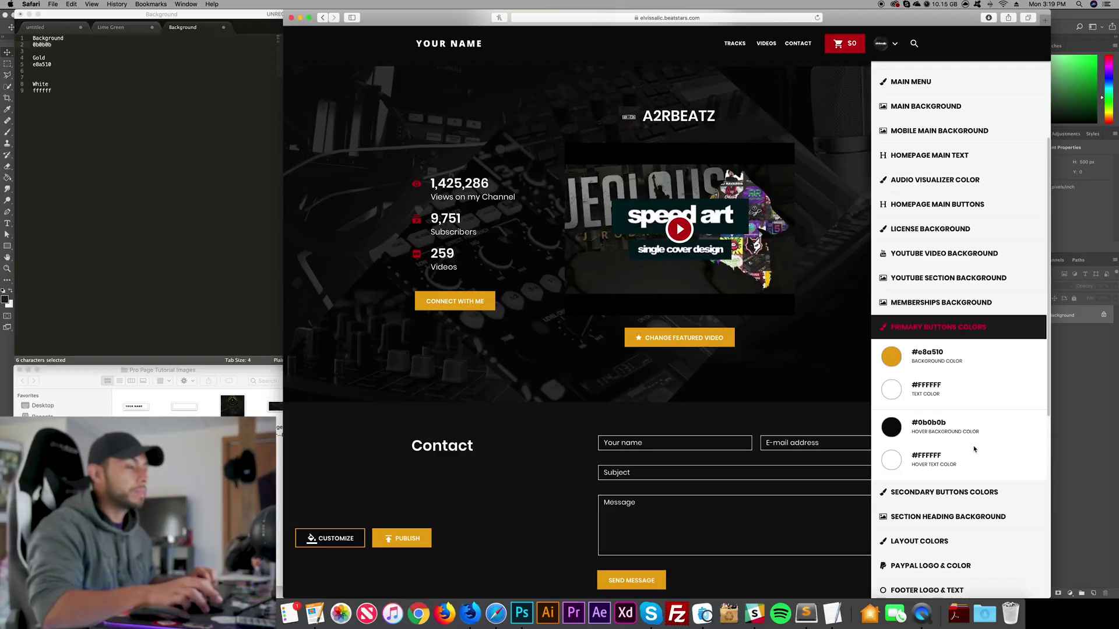
{"action": "scroll", "coordinate": [973, 443], "scroll_direction": "down", "scroll_amount": 5}
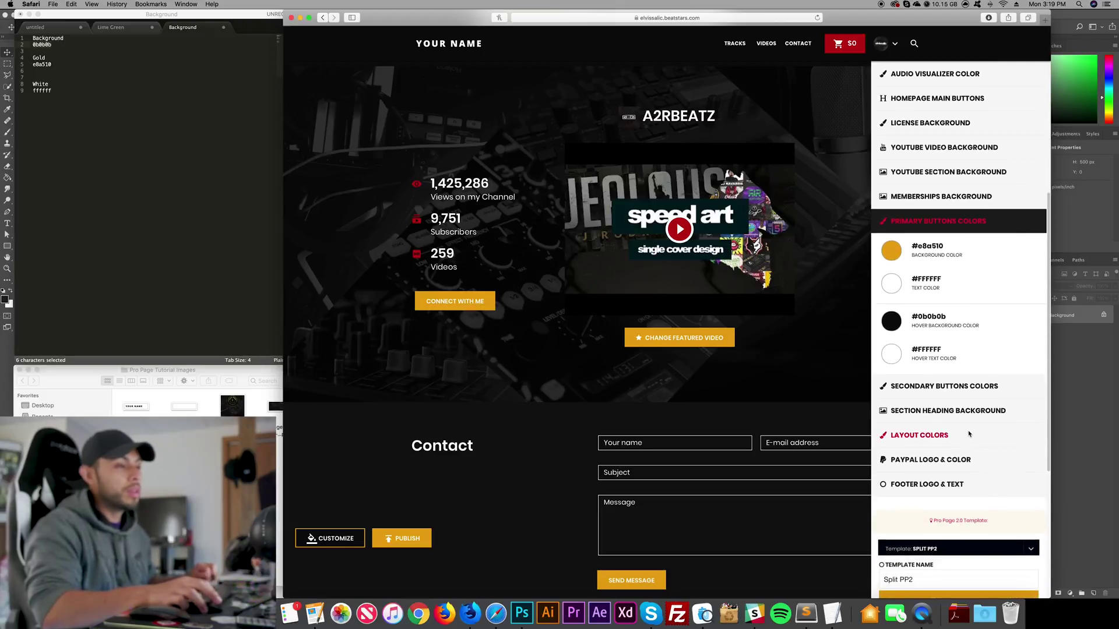
{"action": "left_click", "coordinate": [944, 386]}
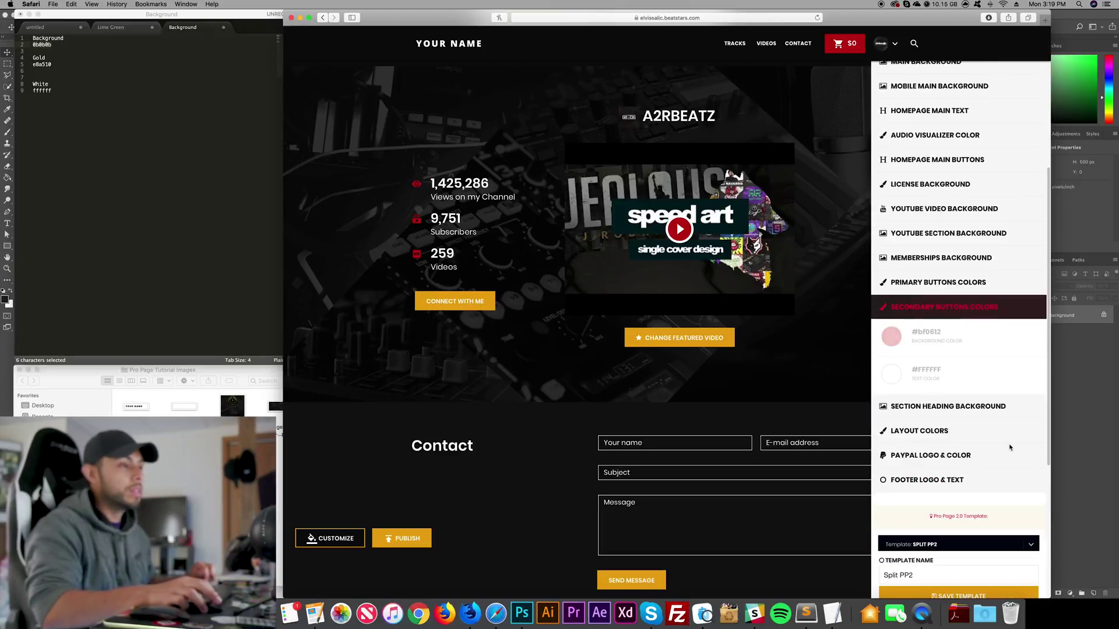
{"action": "left_click", "coordinate": [891, 337]}
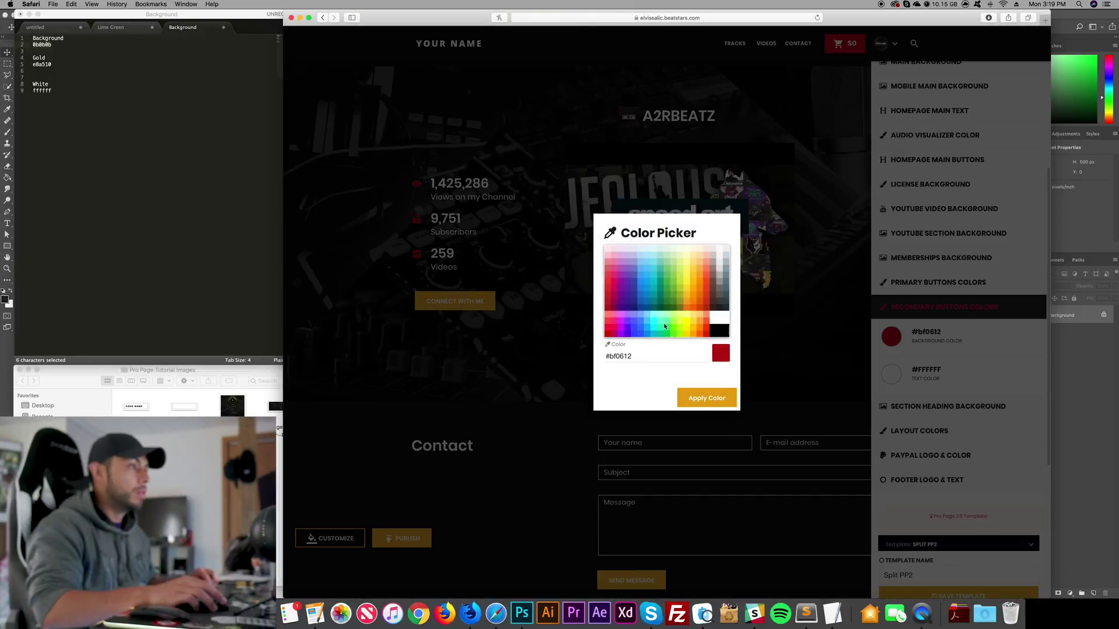
{"action": "left_click", "coordinate": [665, 327]}
{"action": "left_click", "coordinate": [707, 397]}
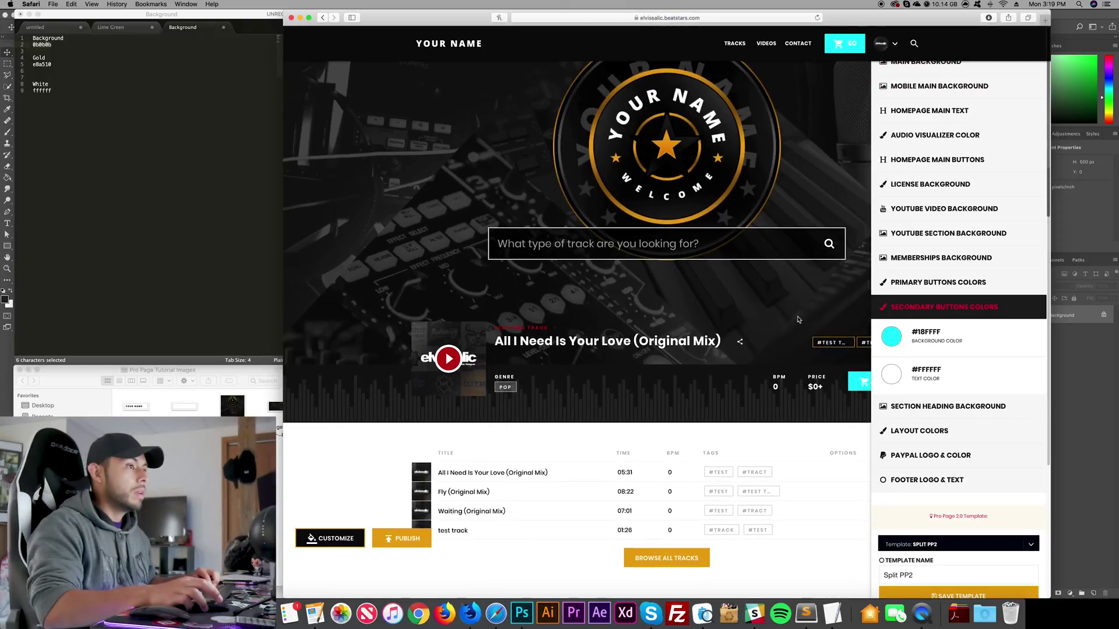
{"action": "left_click", "coordinate": [796, 312]}
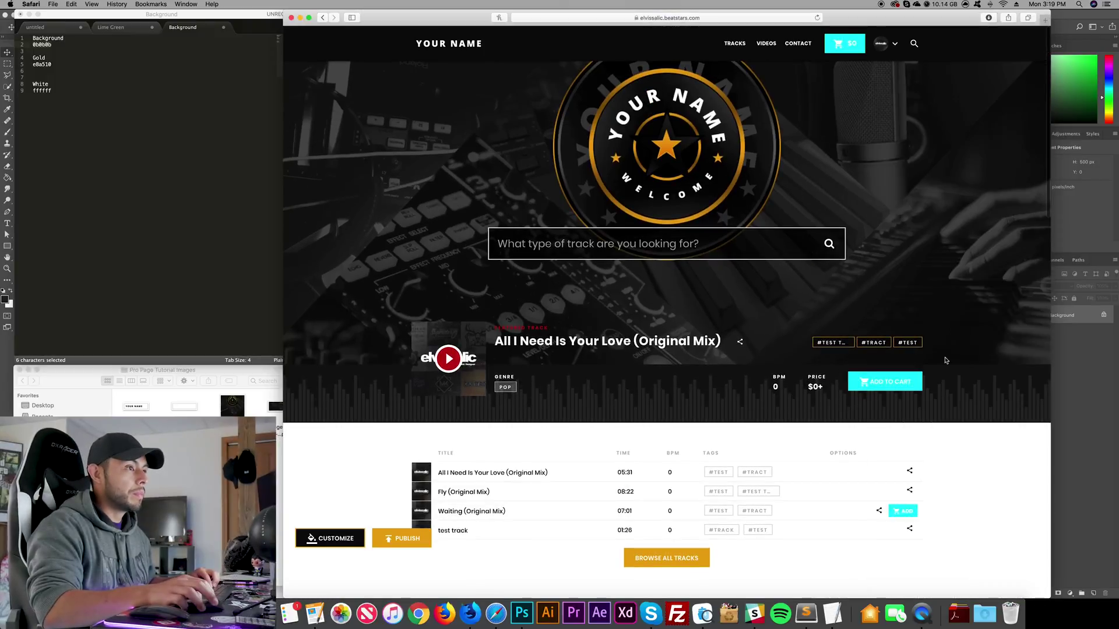
{"action": "double_click", "coordinate": [330, 538]}
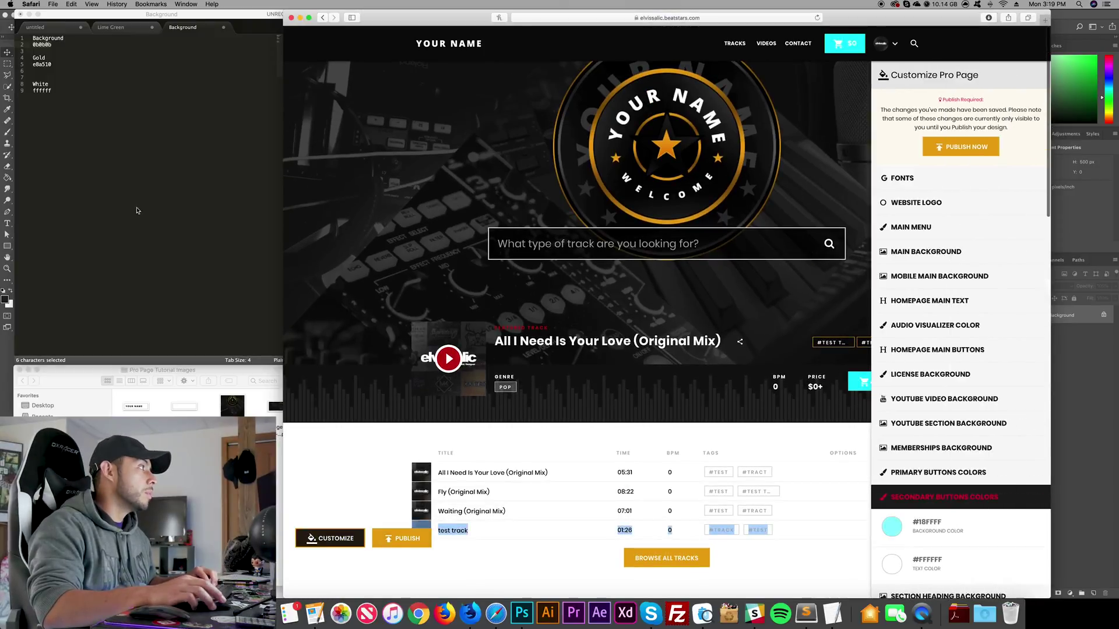
- Set the secondary buttons' background color to the gold #e8a510 from the text notes, and check the cart button
{"action": "left_click", "coordinate": [69, 66]}
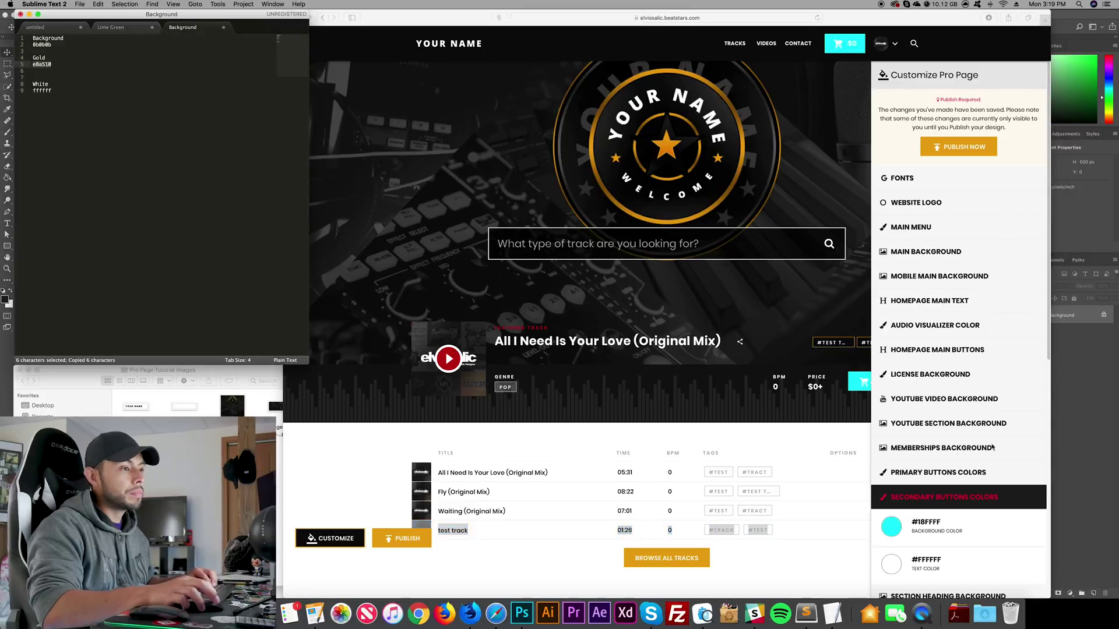
{"action": "scroll", "coordinate": [582, 291], "scroll_direction": "down", "scroll_amount": 3}
{"action": "left_click", "coordinate": [894, 525]}
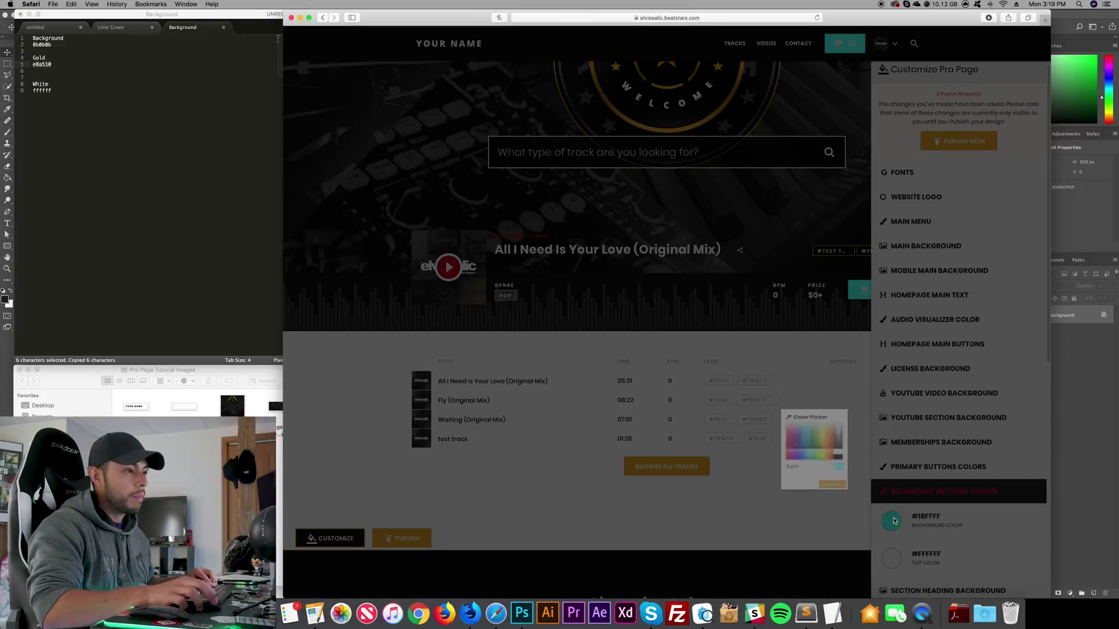
{"action": "key", "text": "super+a"}
{"action": "type", "text": "e8a510"}
{"action": "key", "text": "Return"}
{"action": "scroll", "coordinate": [906, 441], "scroll_direction": "down", "scroll_amount": 3}
{"action": "scroll", "coordinate": [890, 441], "scroll_direction": "up", "scroll_amount": 6}
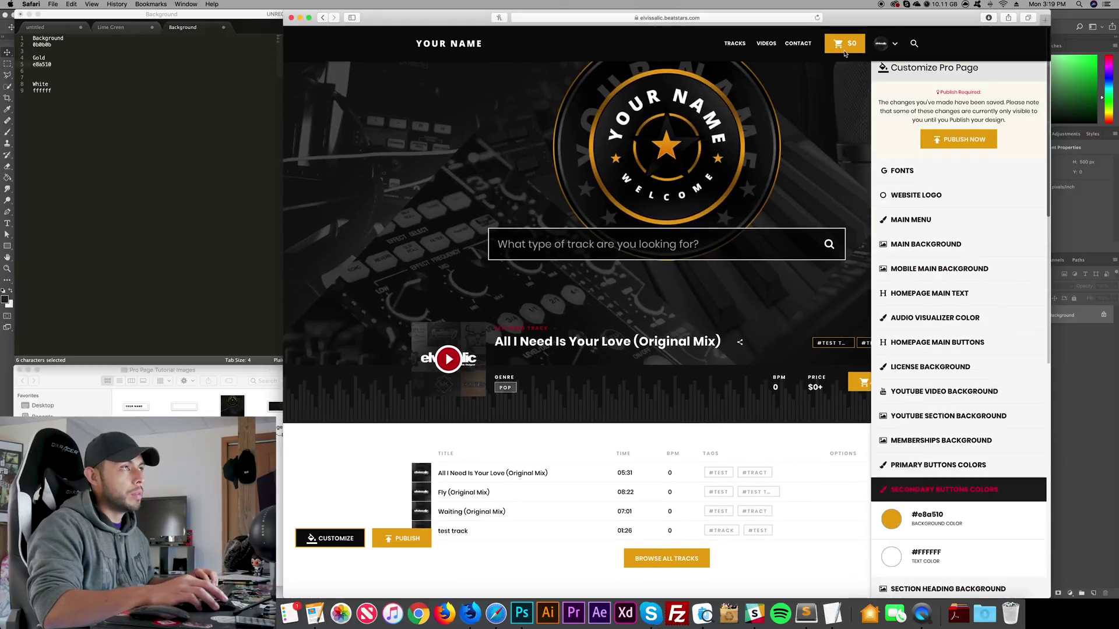
- Upload the dark template image as the section heading background without cropping or dimming, and check the heading on the Tracks page
{"action": "scroll", "coordinate": [956, 454], "scroll_direction": "down", "scroll_amount": 3}
{"action": "left_click", "coordinate": [962, 457]}
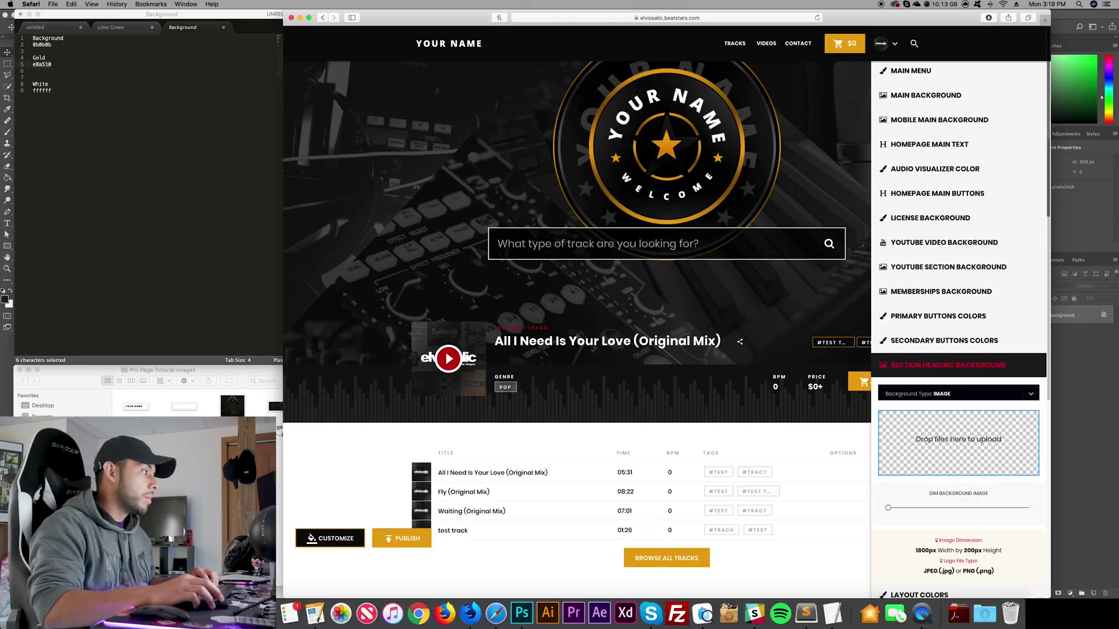
{"action": "left_click_drag", "start_coordinate": [667, 559], "coordinate": [929, 441]}
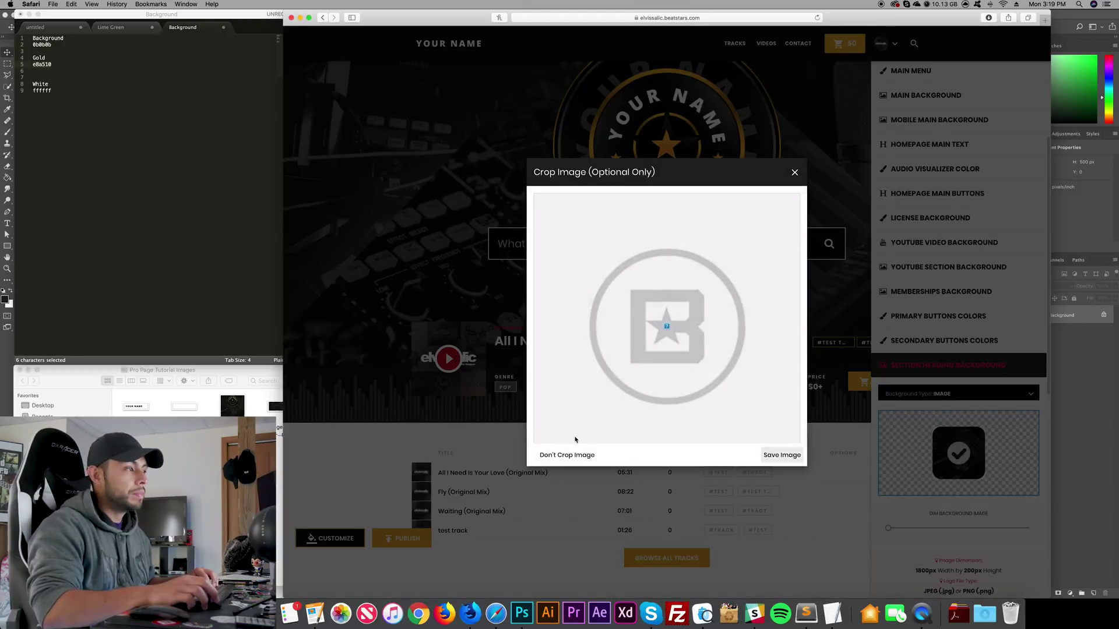
{"action": "left_click", "coordinate": [568, 456]}
{"action": "left_click_drag", "start_coordinate": [888, 529], "coordinate": [839, 529]}
{"action": "left_click", "coordinate": [898, 517]}
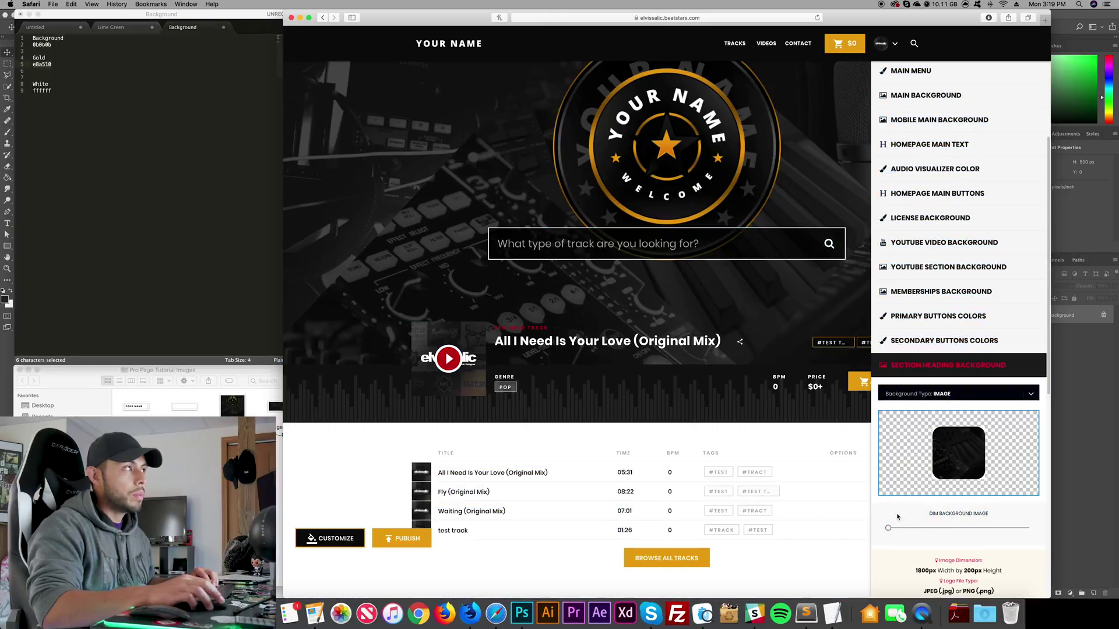
{"action": "left_click", "coordinate": [734, 44]}
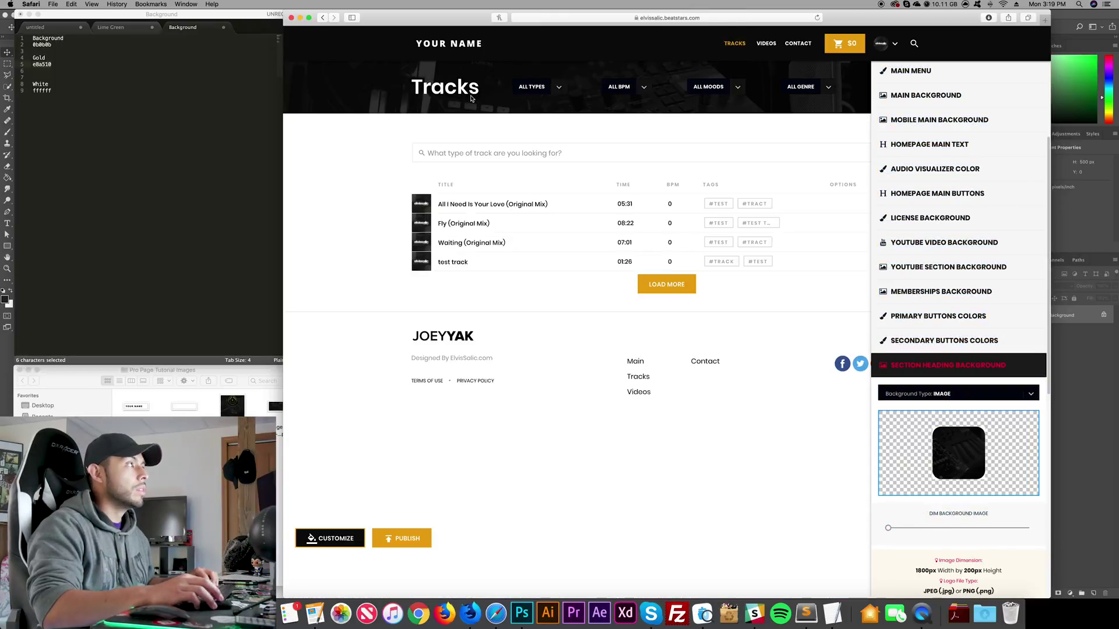
- Check the section heading background on the Videos, Contact and Tracks pages, view the first track's page, and return to the homepage
{"action": "left_click", "coordinate": [767, 44]}
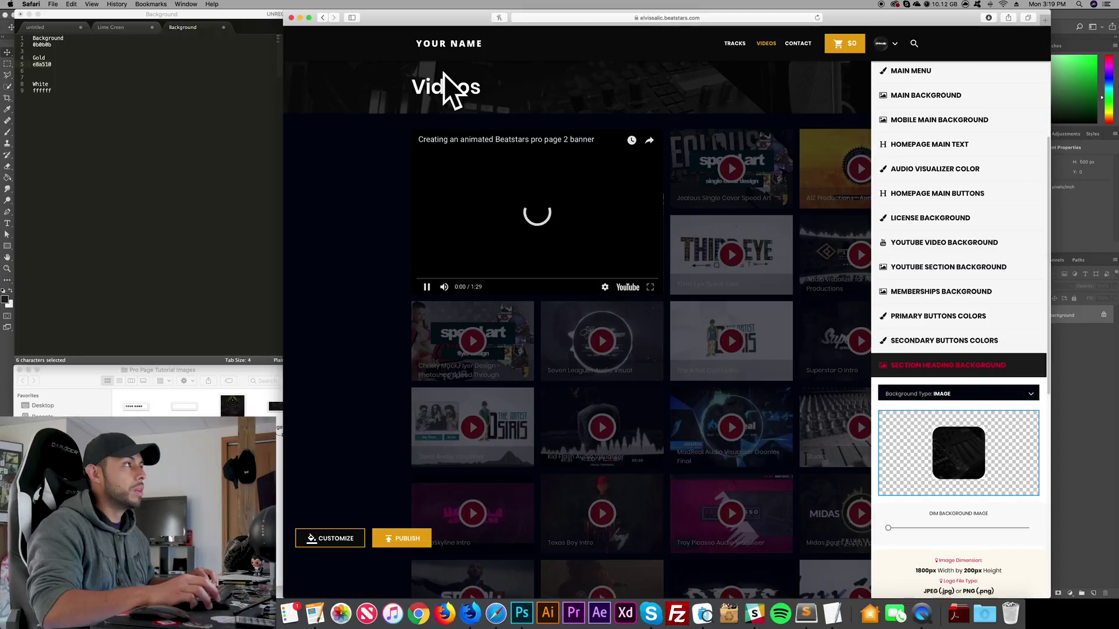
{"action": "left_click", "coordinate": [797, 43]}
{"action": "left_click", "coordinate": [734, 43]}
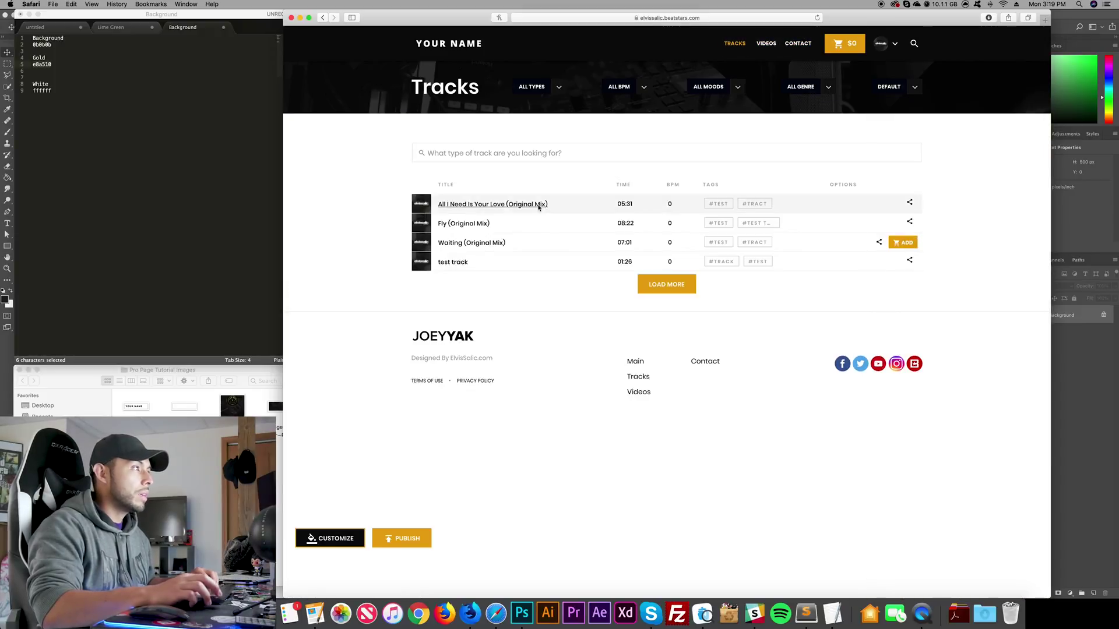
{"action": "left_click", "coordinate": [533, 204]}
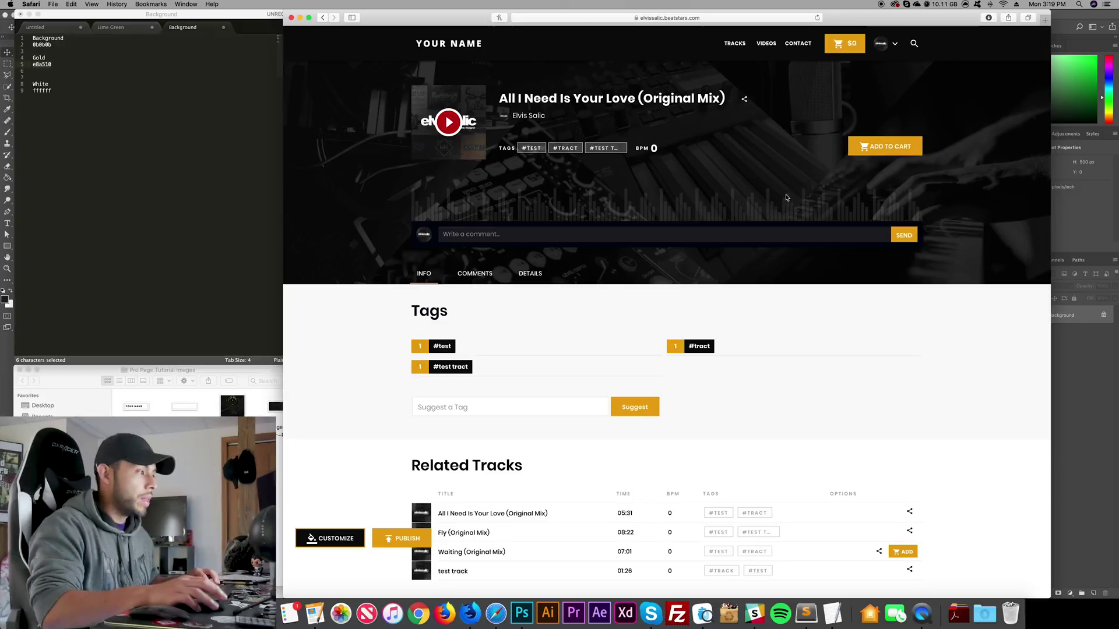
{"action": "left_click", "coordinate": [452, 46]}
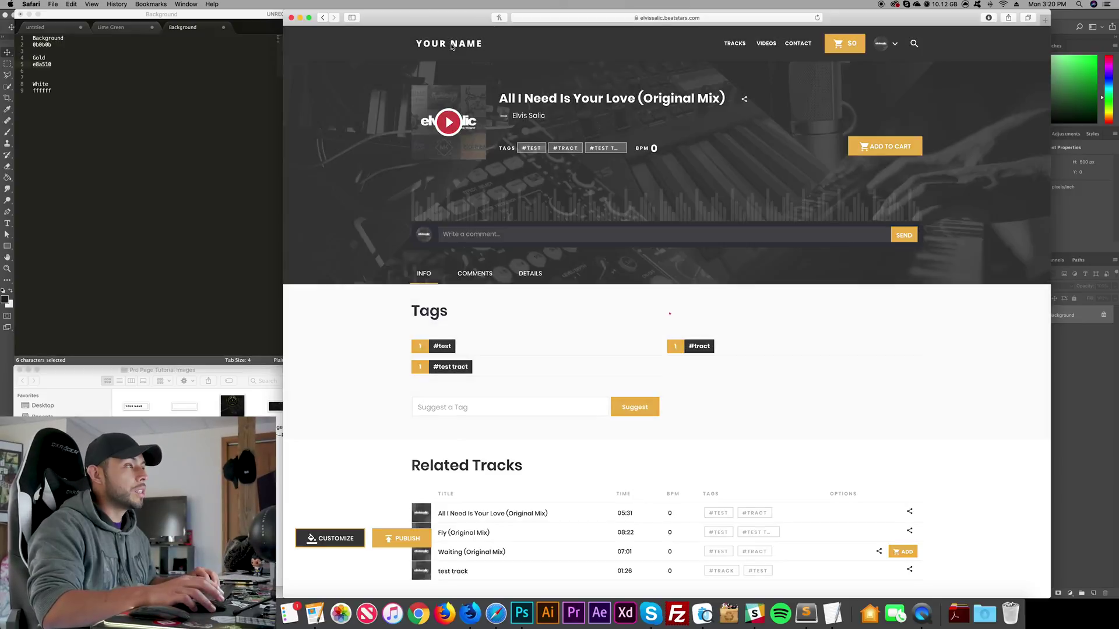
- Open the layout color settings and look through the color options and the homepage sections down to the footer
{"action": "left_click", "coordinate": [332, 538]}
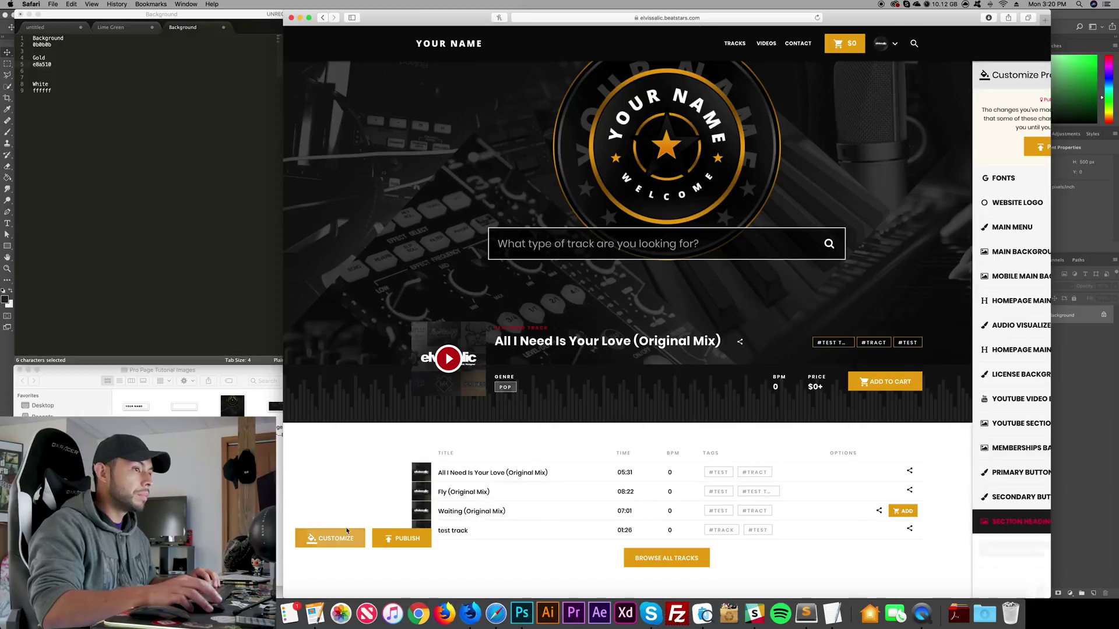
{"action": "left_click", "coordinate": [955, 291]}
{"action": "scroll", "coordinate": [1013, 400], "scroll_direction": "down", "scroll_amount": 1}
{"action": "scroll", "coordinate": [1013, 400], "scroll_direction": "down", "scroll_amount": 3}
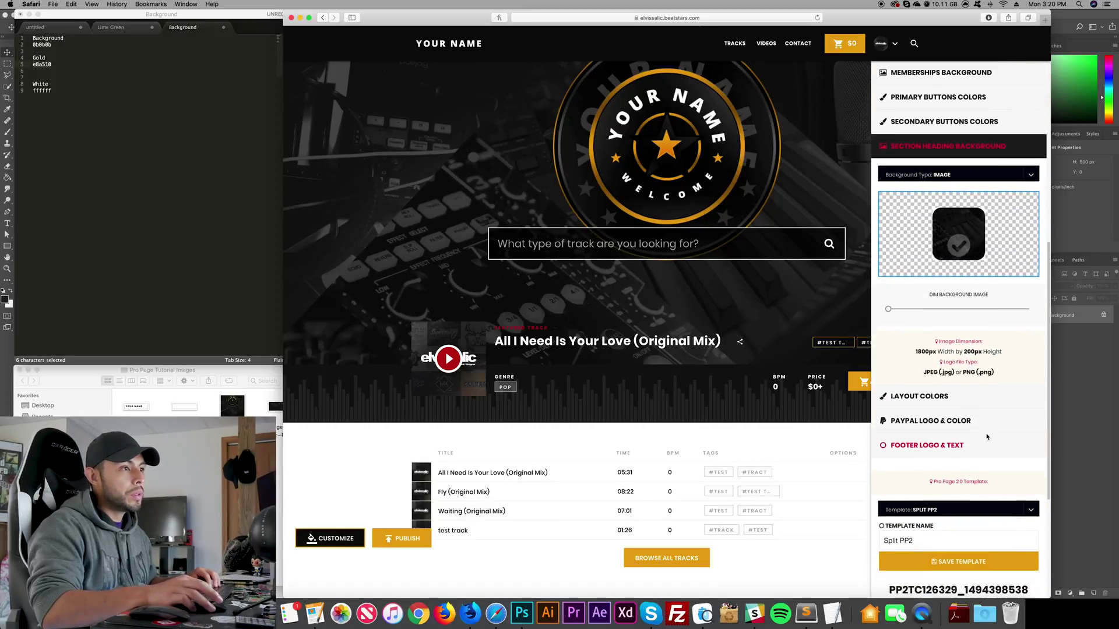
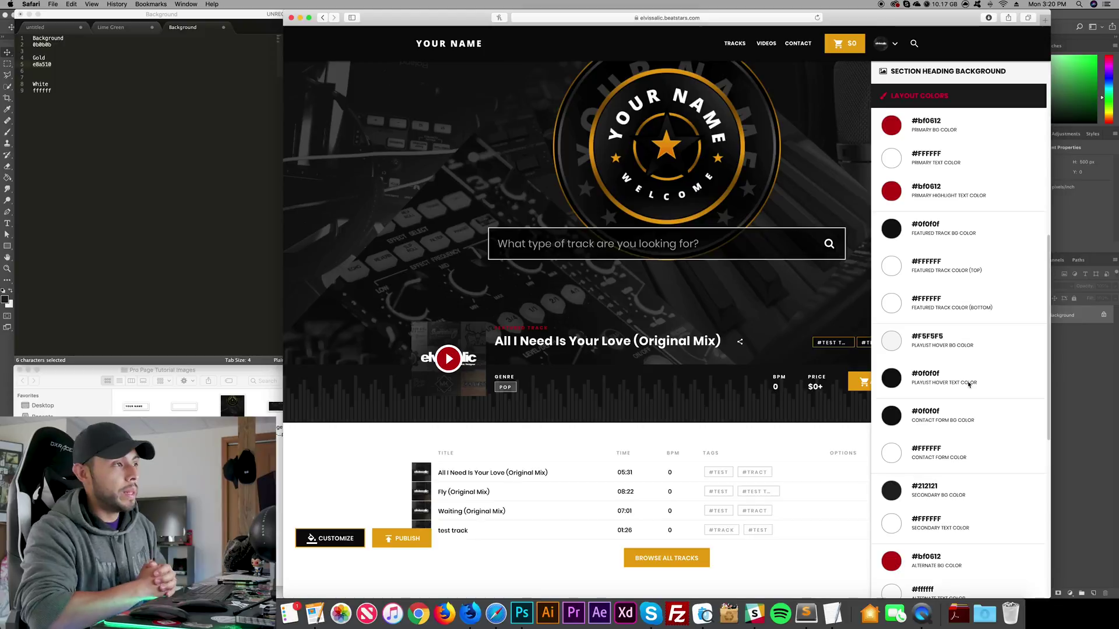
{"action": "scroll", "coordinate": [873, 169], "scroll_direction": "down", "scroll_amount": 10}
{"action": "scroll", "coordinate": [806, 187], "scroll_direction": "down", "scroll_amount": 15}
{"action": "scroll", "coordinate": [683, 289], "scroll_direction": "down", "scroll_amount": 5}
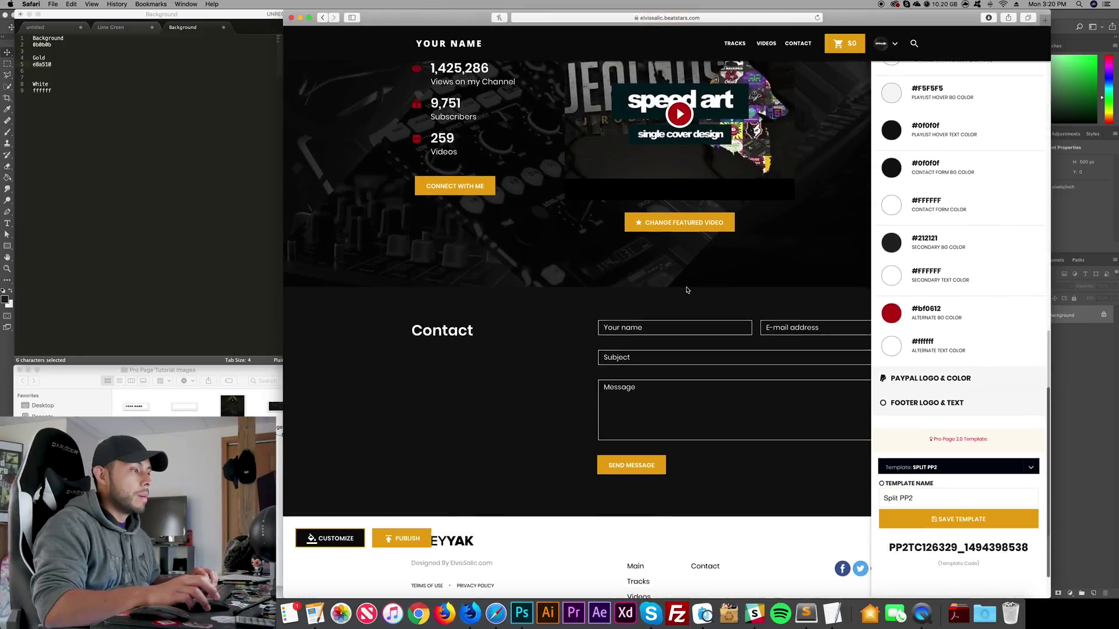
{"action": "scroll", "coordinate": [669, 302], "scroll_direction": "up", "scroll_amount": 6}
{"action": "scroll", "coordinate": [686, 349], "scroll_direction": "up", "scroll_amount": 15}
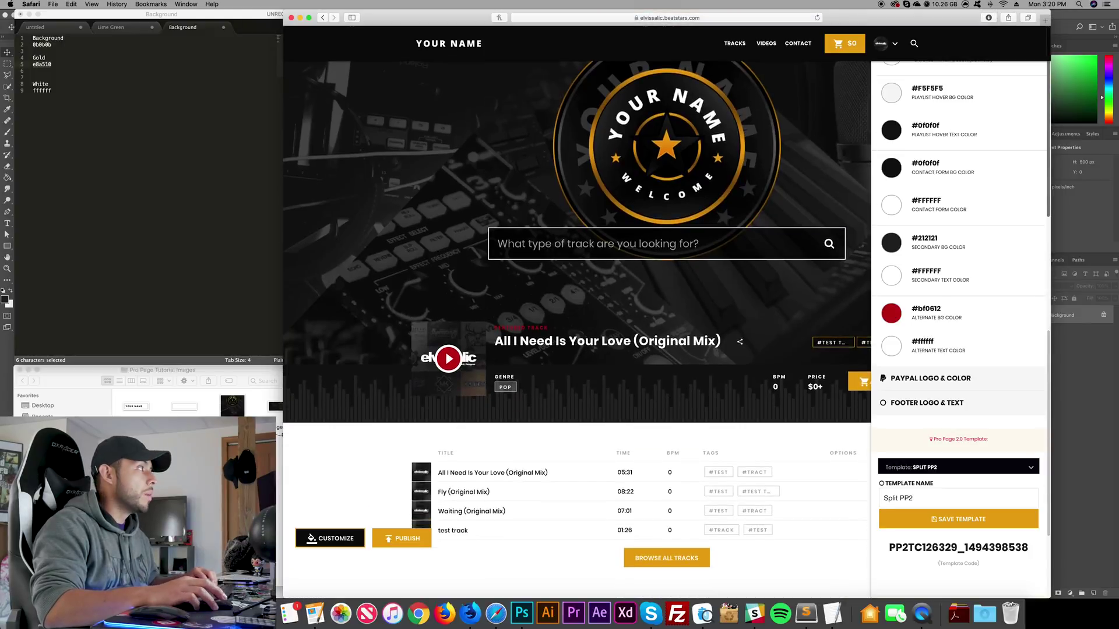
- Copy the gold color code e8a510 from the text notes and return to the layout colors
{"action": "key", "text": "super+Tab"}
{"action": "key", "text": "super+c"}
{"action": "left_click", "coordinate": [913, 304]}
{"action": "scroll", "coordinate": [913, 305], "scroll_direction": "up", "scroll_amount": 5}
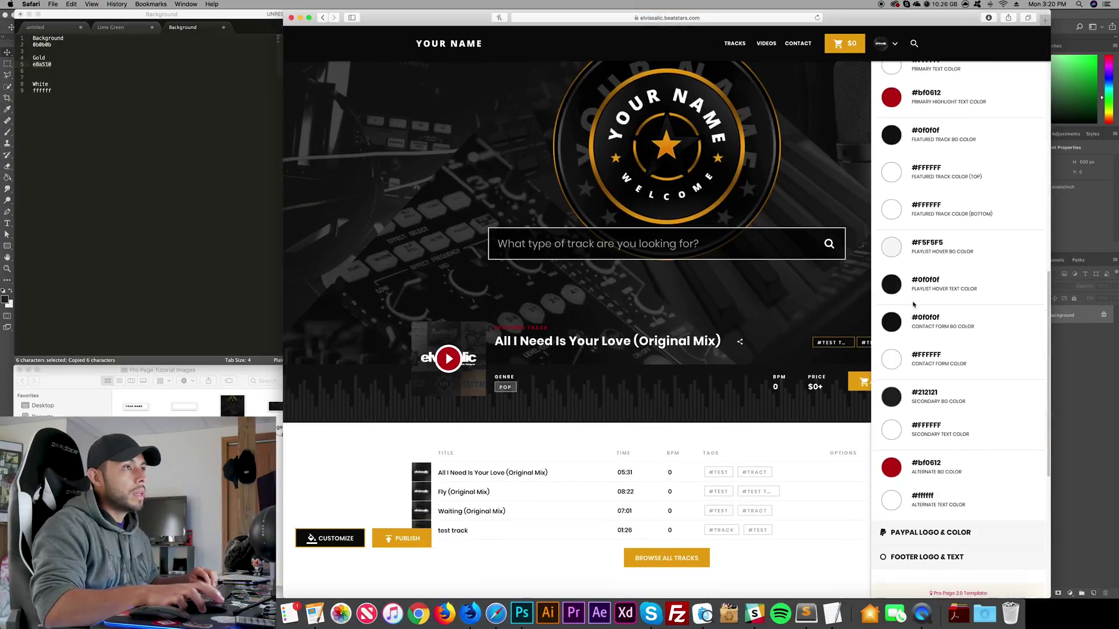
- Try #76FF03 as the layout's primary background color and look down the homepage for the elements it affects
{"action": "left_click", "coordinate": [891, 321]}
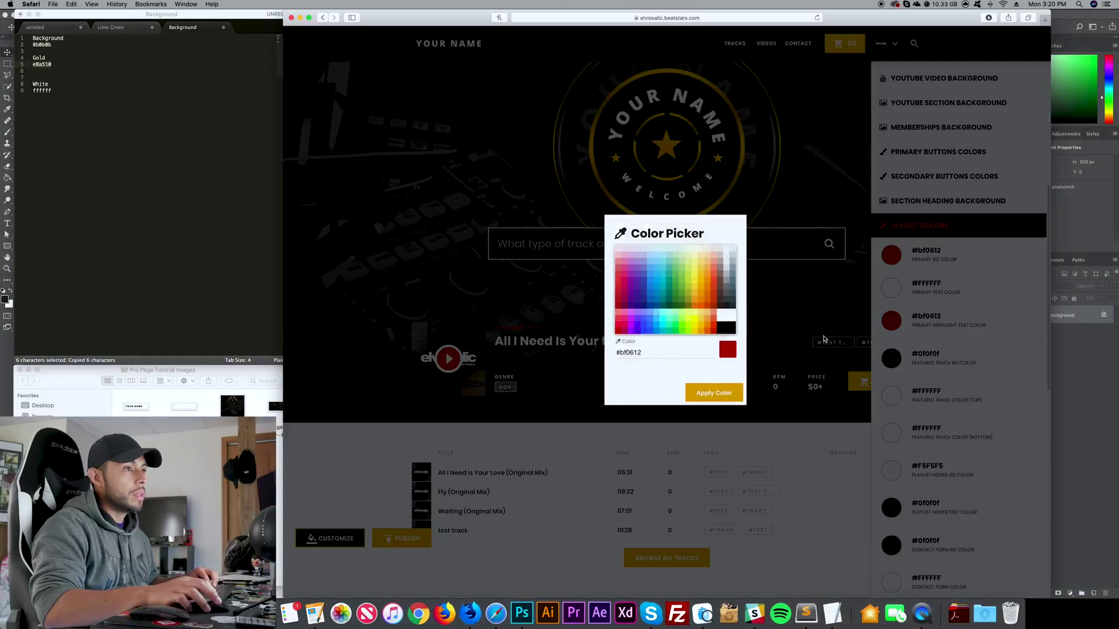
{"action": "left_click", "coordinate": [672, 330]}
{"action": "left_click", "coordinate": [707, 398]}
{"action": "scroll", "coordinate": [440, 169], "scroll_direction": "down", "scroll_amount": 3}
{"action": "scroll", "coordinate": [455, 218], "scroll_direction": "down", "scroll_amount": 12}
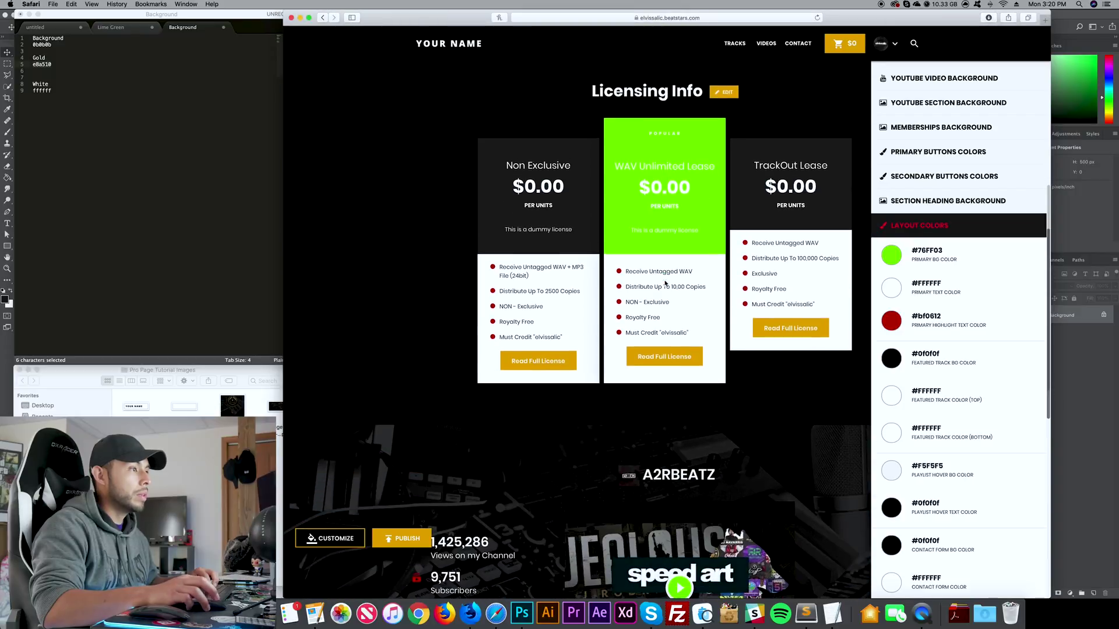
- Set the layout's primary background color to the copied gold #e8a510
{"action": "left_click", "coordinate": [895, 251]}
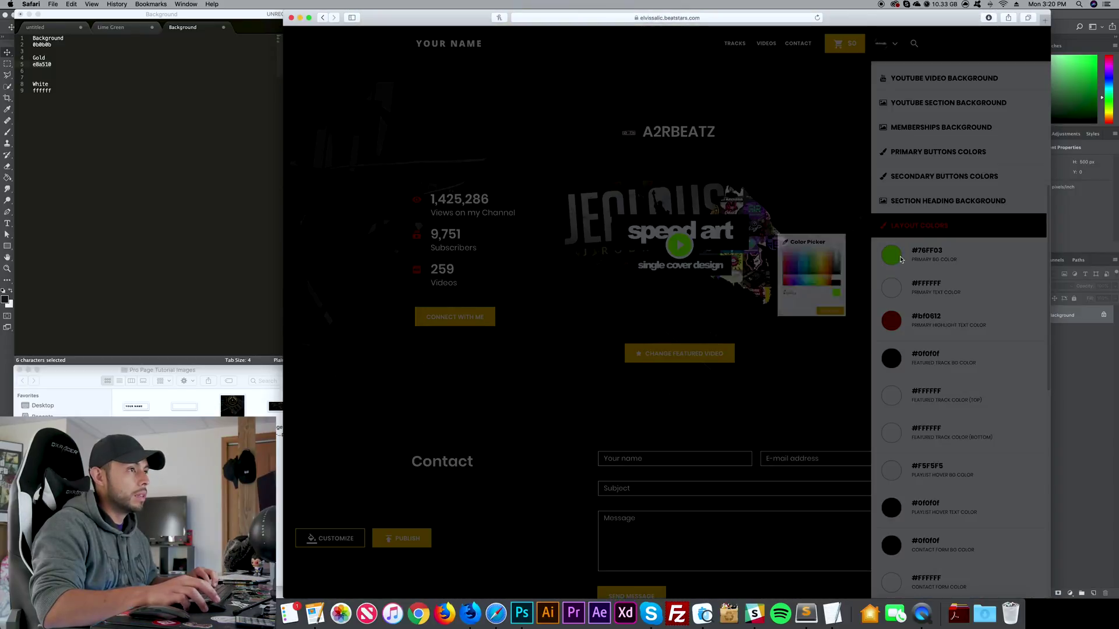
{"action": "double_click", "coordinate": [620, 356]}
{"action": "key", "text": "super+v"}
{"action": "left_click", "coordinate": [706, 398]}
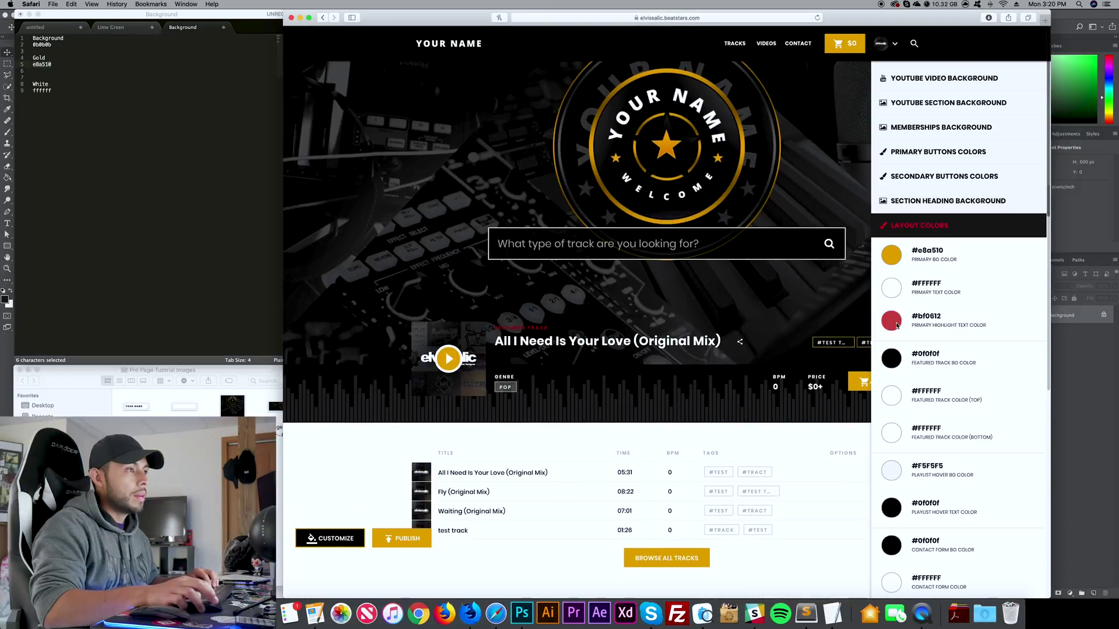
- Try #76FF03 as the layout's primary highlight text color and look down the homepage for the elements it affects
{"action": "left_click", "coordinate": [893, 323]}
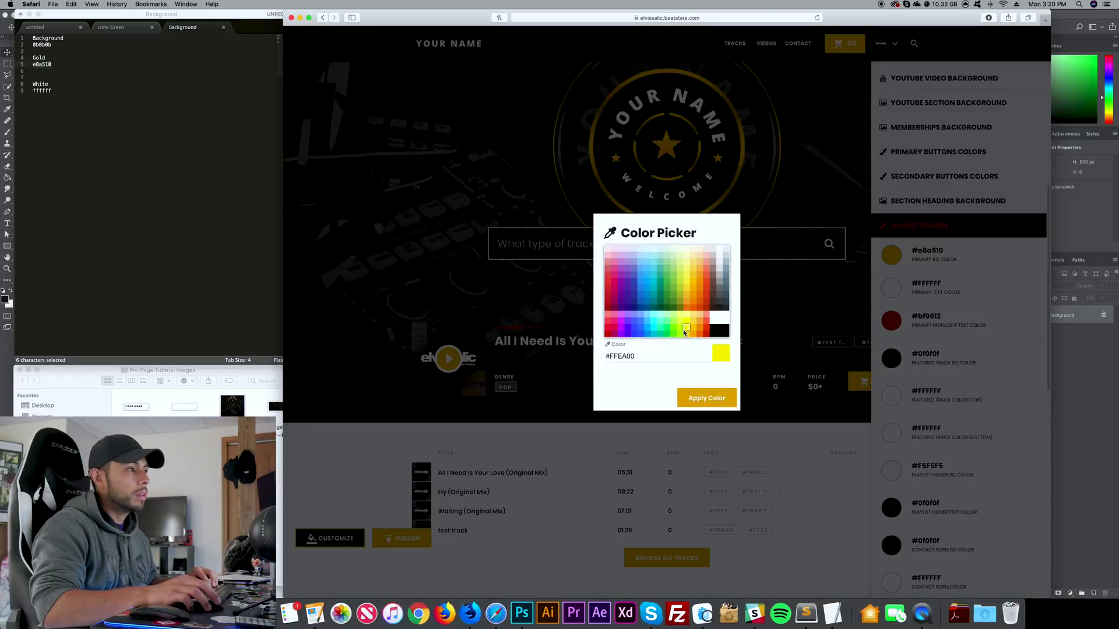
{"action": "left_click", "coordinate": [706, 398]}
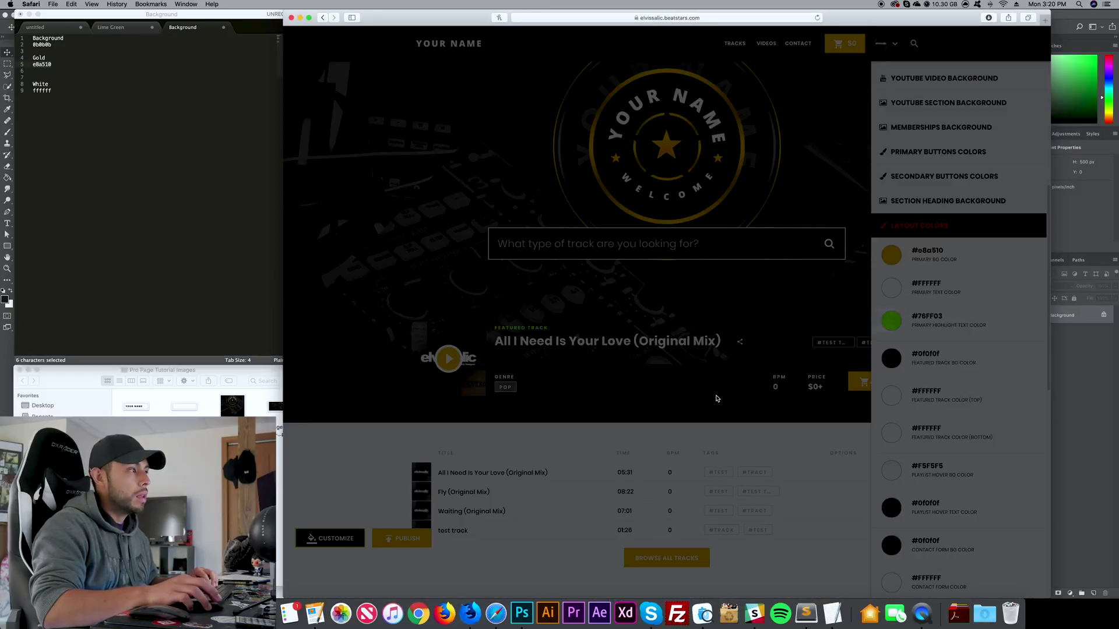
{"action": "scroll", "coordinate": [602, 333], "scroll_direction": "down", "scroll_amount": 8}
{"action": "scroll", "coordinate": [602, 333], "scroll_direction": "down", "scroll_amount": 6}
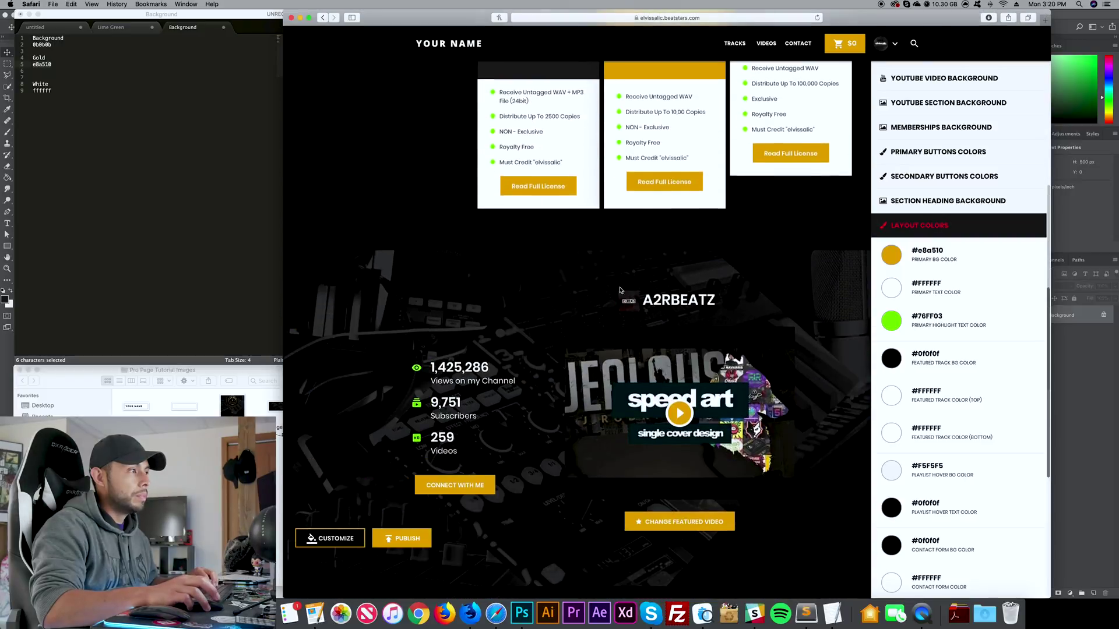
{"action": "scroll", "coordinate": [639, 229], "scroll_direction": "up", "scroll_amount": 2}
{"action": "scroll", "coordinate": [639, 229], "scroll_direction": "down", "scroll_amount": 2}
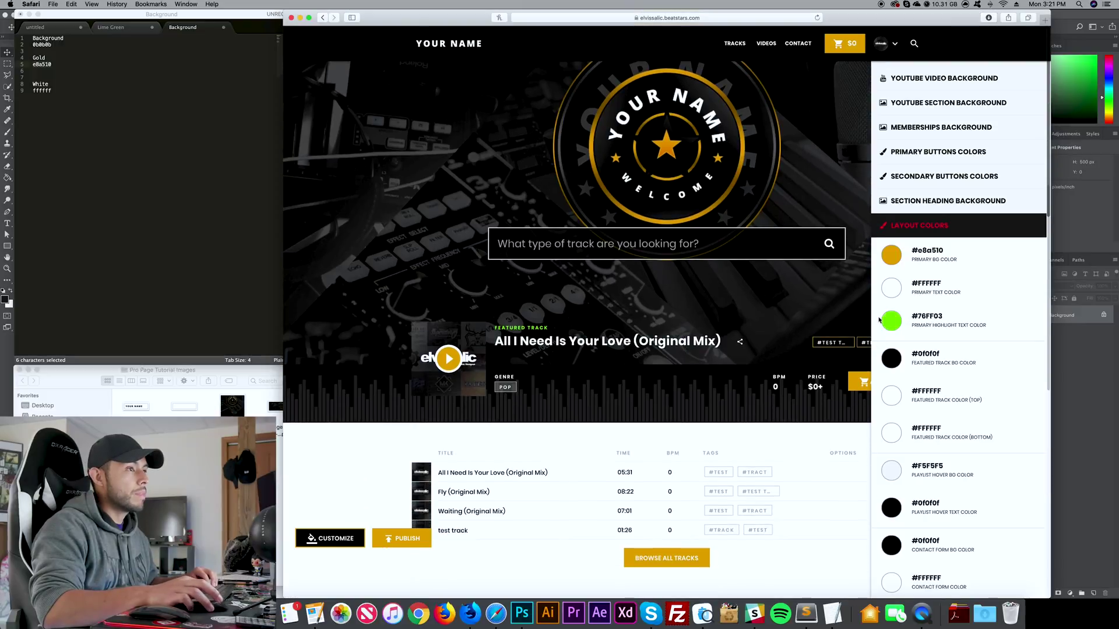
- Set the layout's primary highlight text color to the gold #e8a510 and check the license and video sections
{"action": "left_click", "coordinate": [885, 321]}
{"action": "key", "text": "super+v"}
{"action": "left_click", "coordinate": [728, 395]}
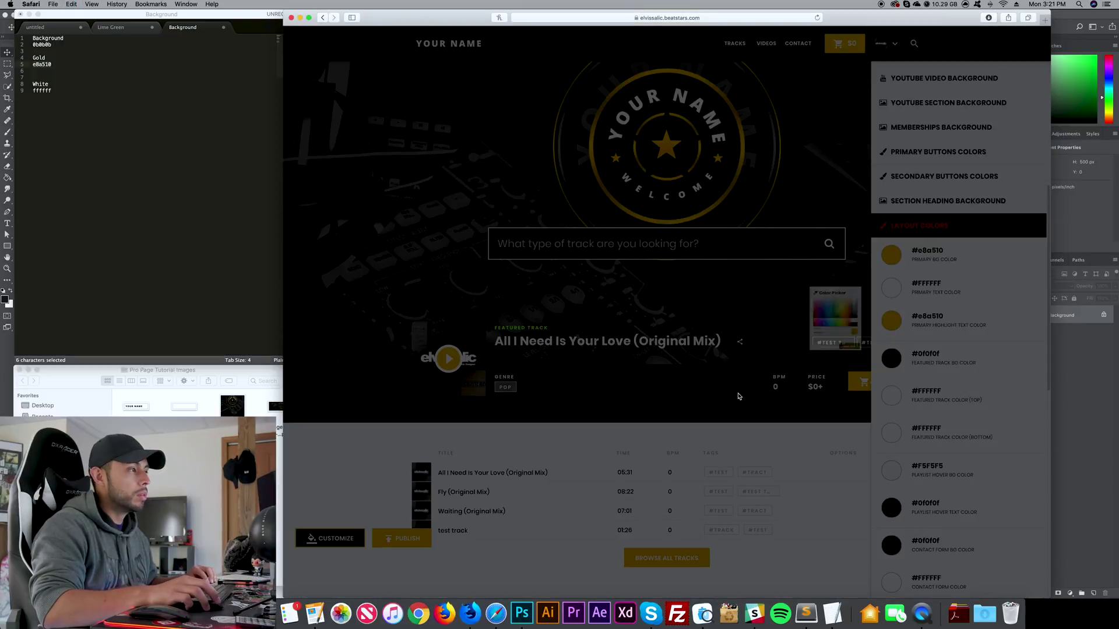
{"action": "scroll", "coordinate": [738, 396], "scroll_direction": "down", "scroll_amount": 15}
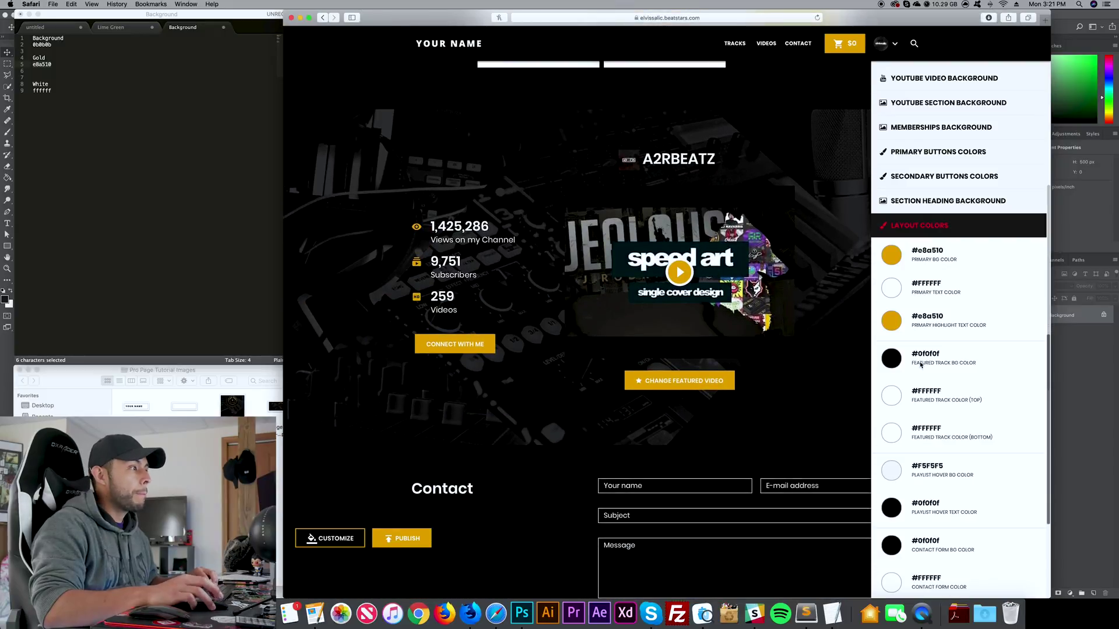
{"action": "scroll", "coordinate": [980, 361], "scroll_direction": "up", "scroll_amount": 1}
{"action": "left_click", "coordinate": [894, 361]}
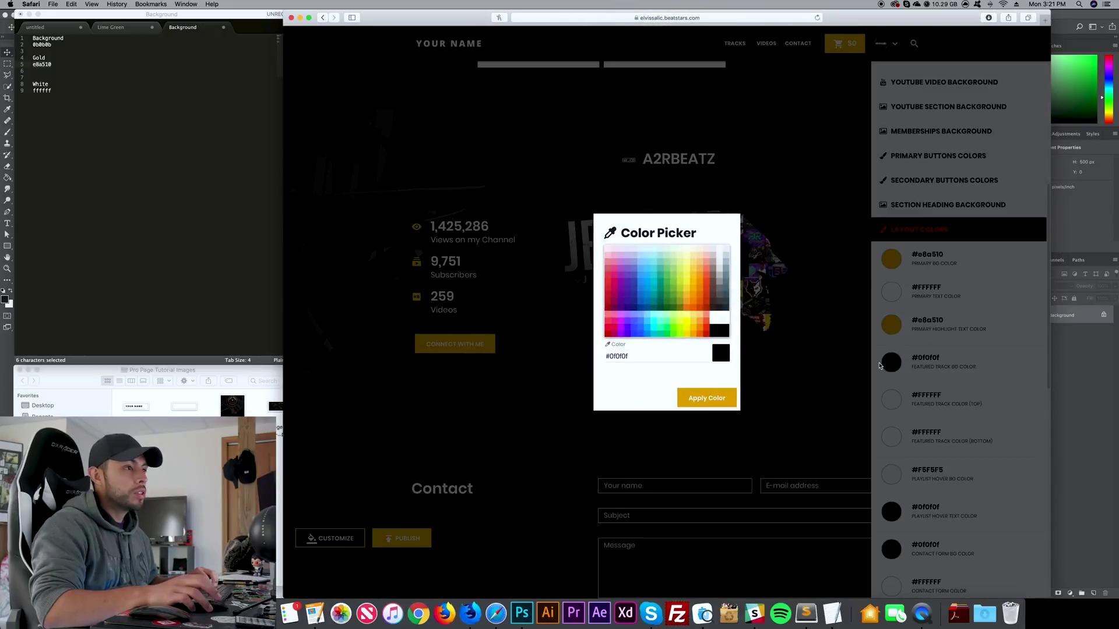
{"action": "left_click", "coordinate": [867, 366]}
{"action": "left_click_drag", "start_coordinate": [868, 366], "coordinate": [865, 368]}
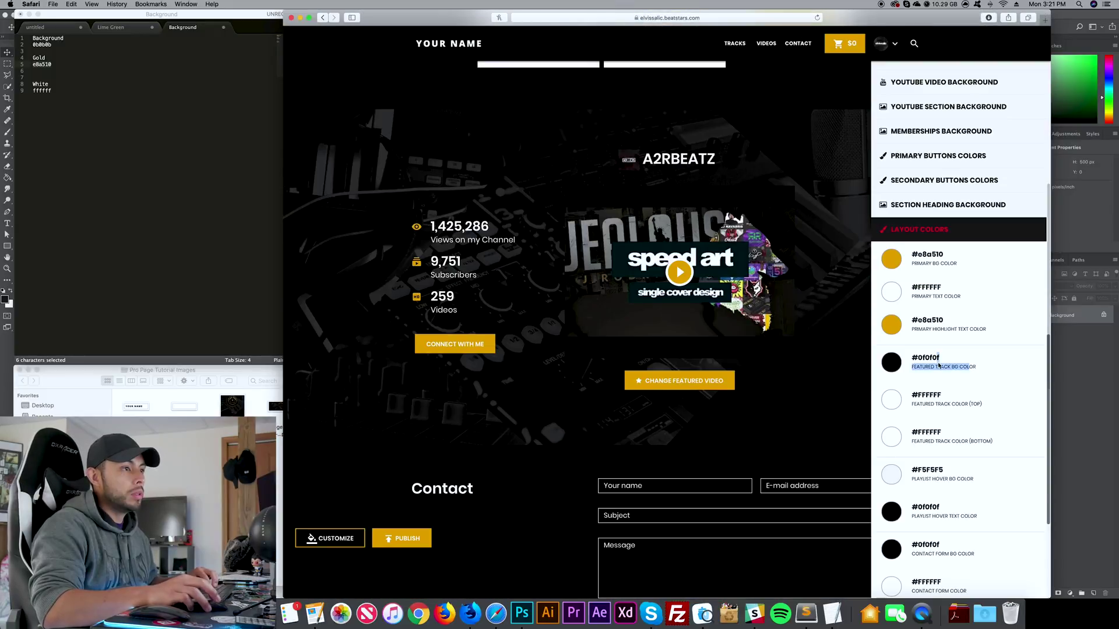
- Set the featured track background color to #0b0b0b, copied from the text notes
{"action": "scroll", "coordinate": [854, 366], "scroll_direction": "up", "scroll_amount": 5}
{"action": "scroll", "coordinate": [855, 366], "scroll_direction": "up", "scroll_amount": 10}
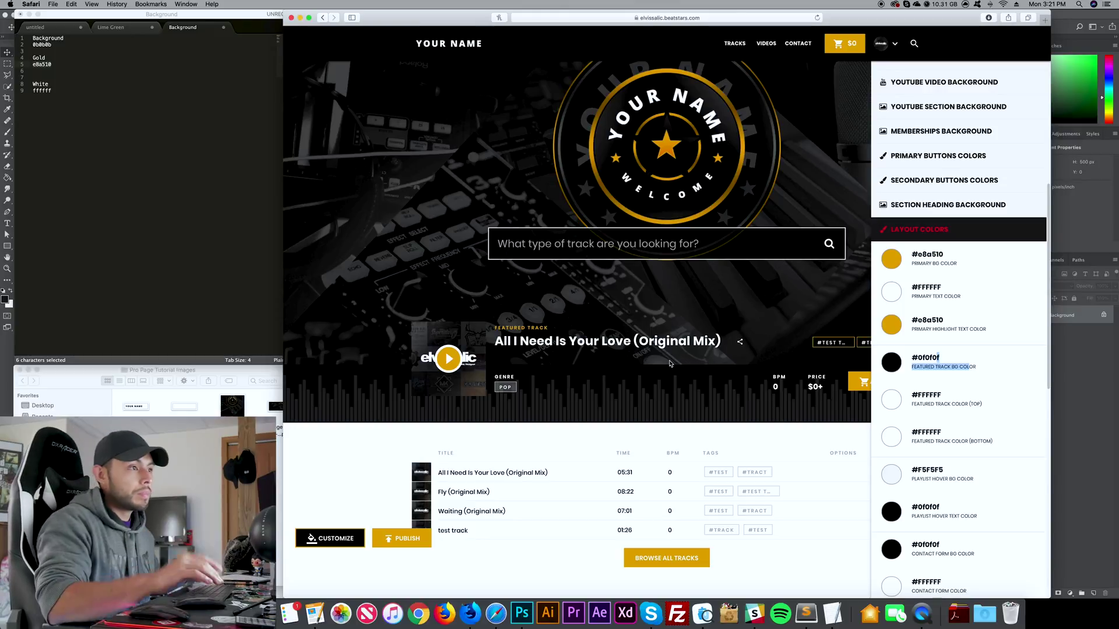
{"action": "left_click", "coordinate": [891, 362]}
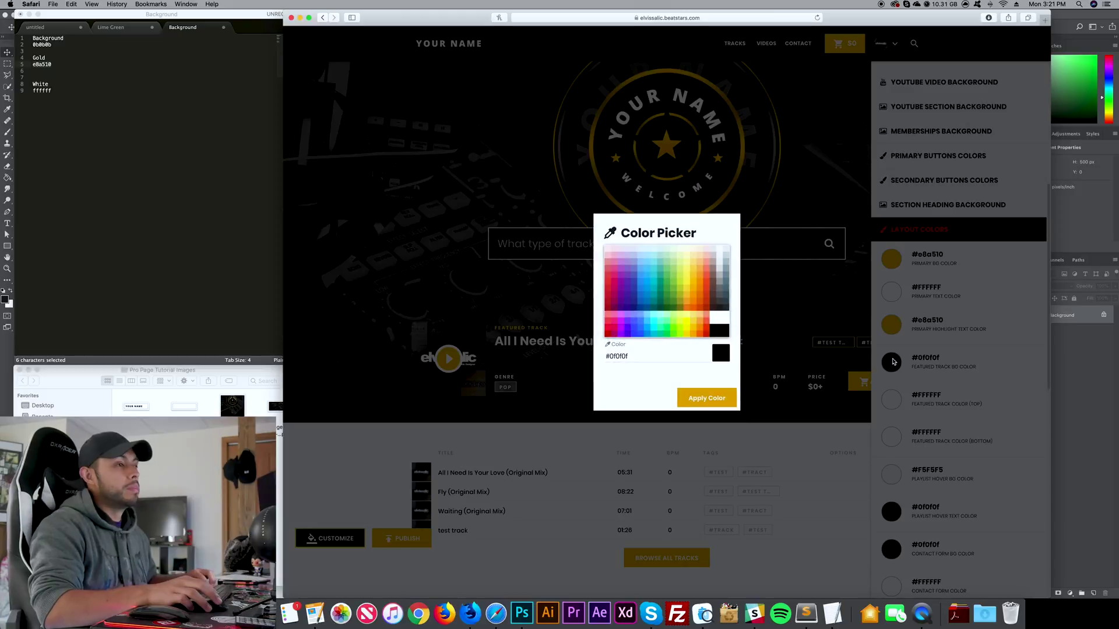
{"action": "double_click", "coordinate": [638, 357]}
{"action": "key", "text": "super+v"}
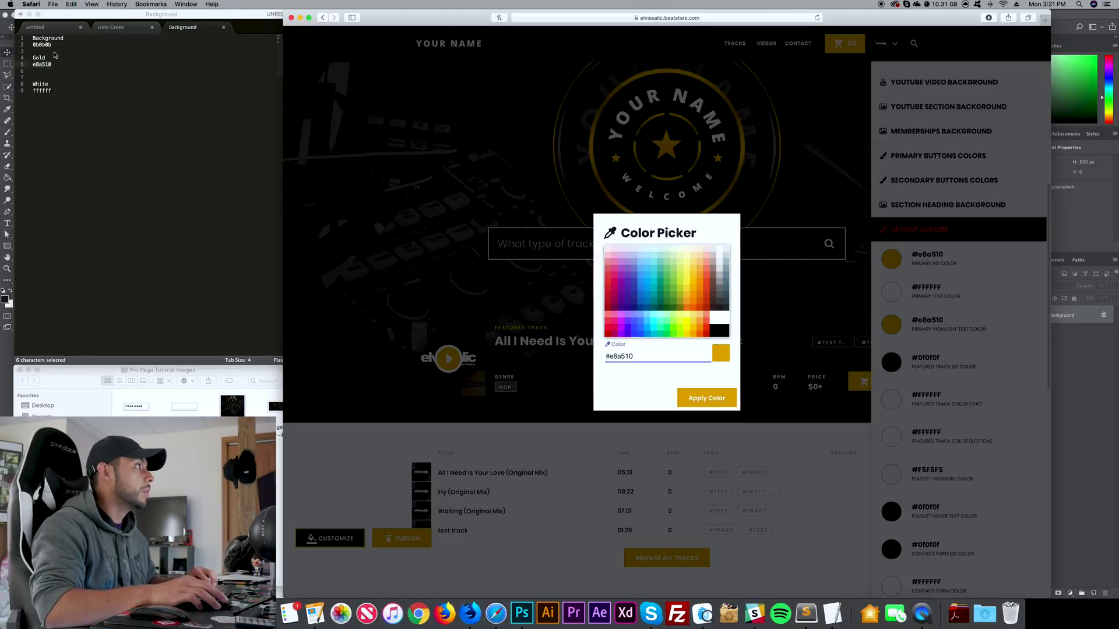
{"action": "double_click", "coordinate": [33, 44]}
{"action": "key", "text": "super+c"}
{"action": "left_click", "coordinate": [653, 403]}
{"action": "double_click", "coordinate": [621, 356]}
{"action": "key", "text": "super+v"}
{"action": "left_click", "coordinate": [722, 398]}
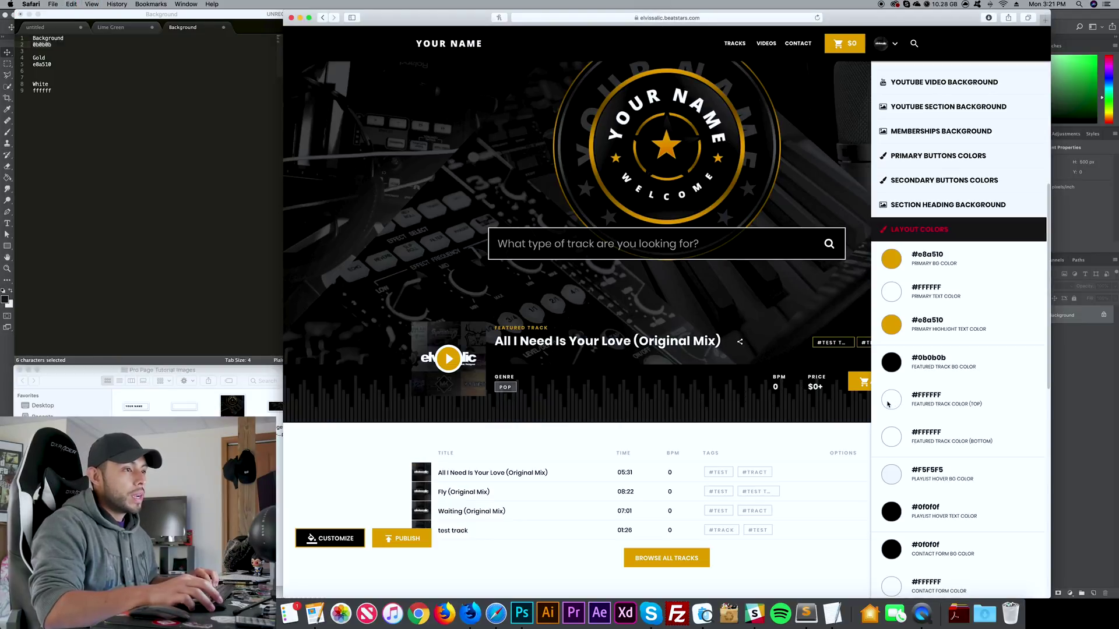
- View the full-width homepage and try #18FFFF as the featured track's top color
{"action": "scroll", "coordinate": [891, 407], "scroll_direction": "down", "scroll_amount": 3}
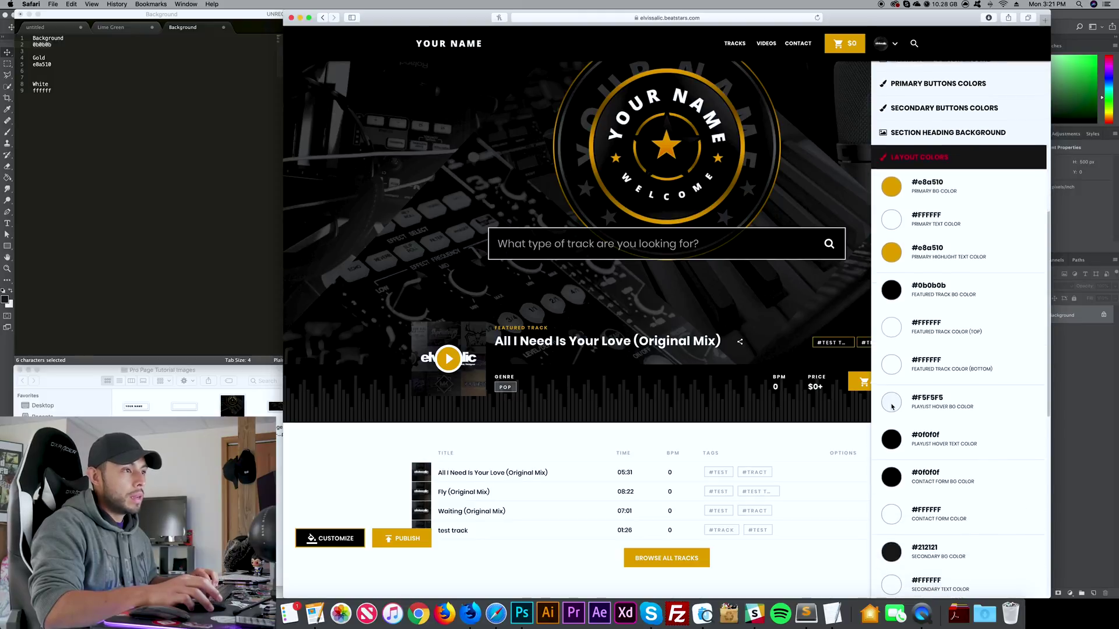
{"action": "left_click", "coordinate": [647, 345]}
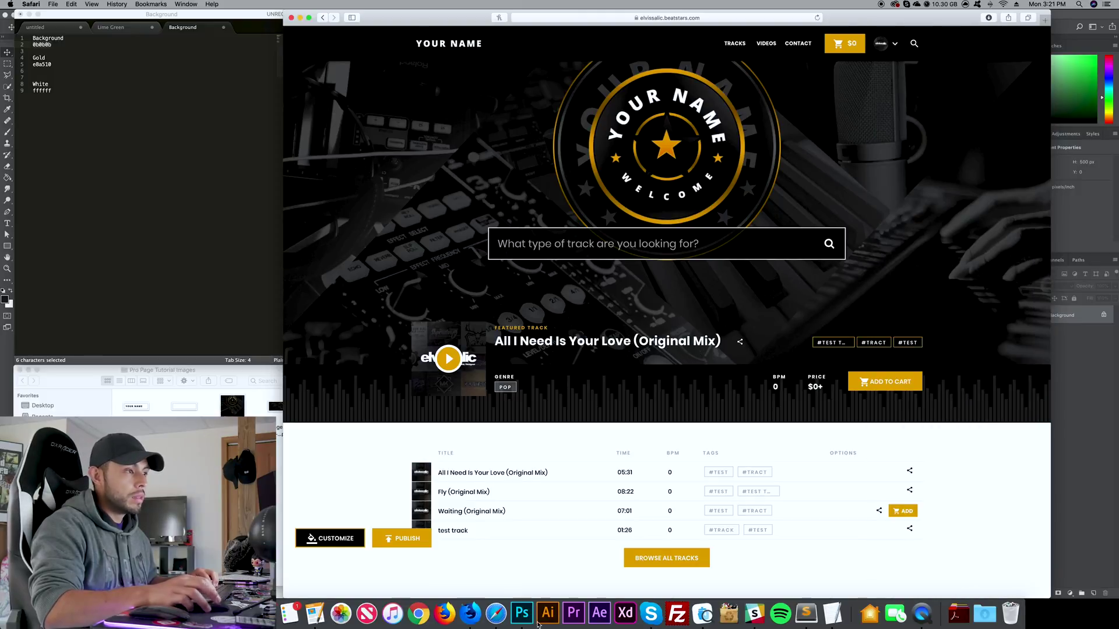
{"action": "left_click", "coordinate": [348, 537]}
{"action": "scroll", "coordinate": [995, 426], "scroll_direction": "down", "scroll_amount": 10}
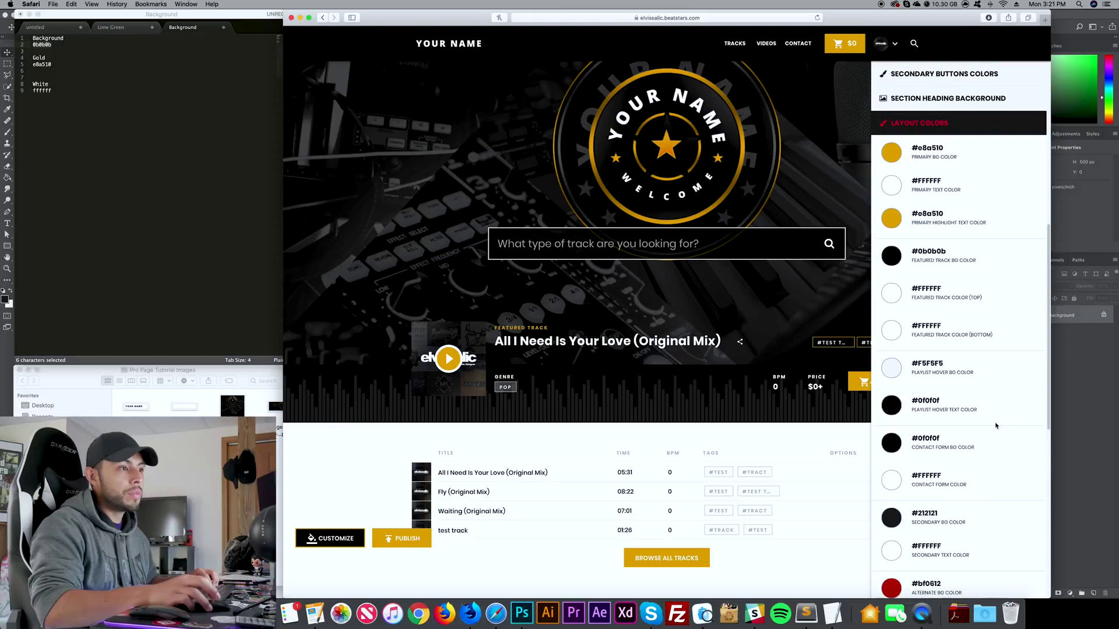
{"action": "left_click", "coordinate": [887, 289]}
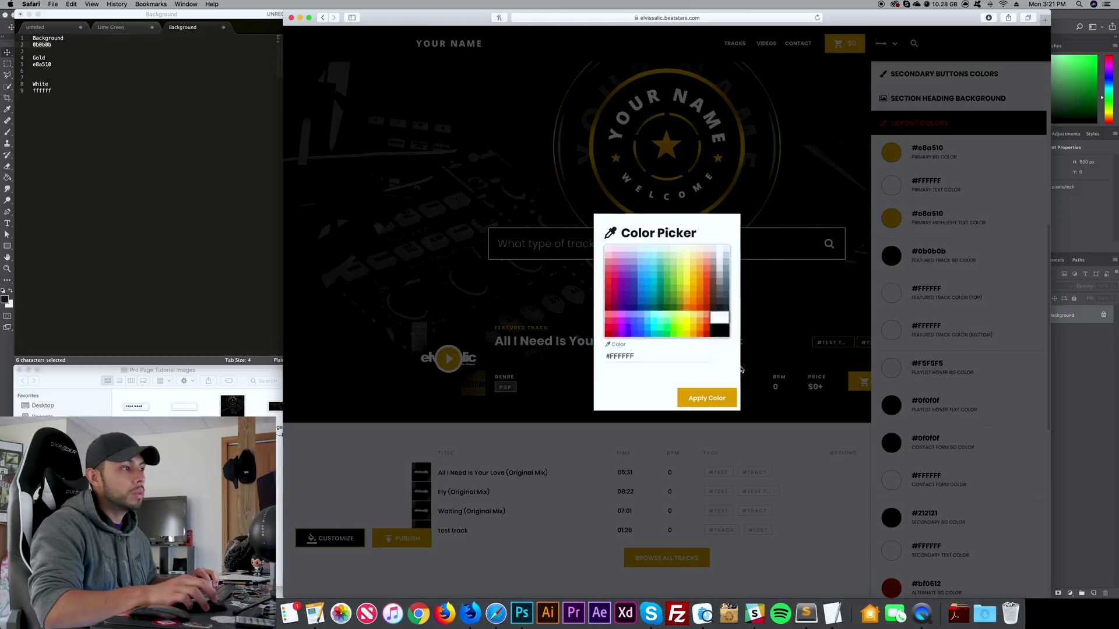
{"action": "left_click", "coordinate": [655, 322]}
{"action": "left_click", "coordinate": [707, 398]}
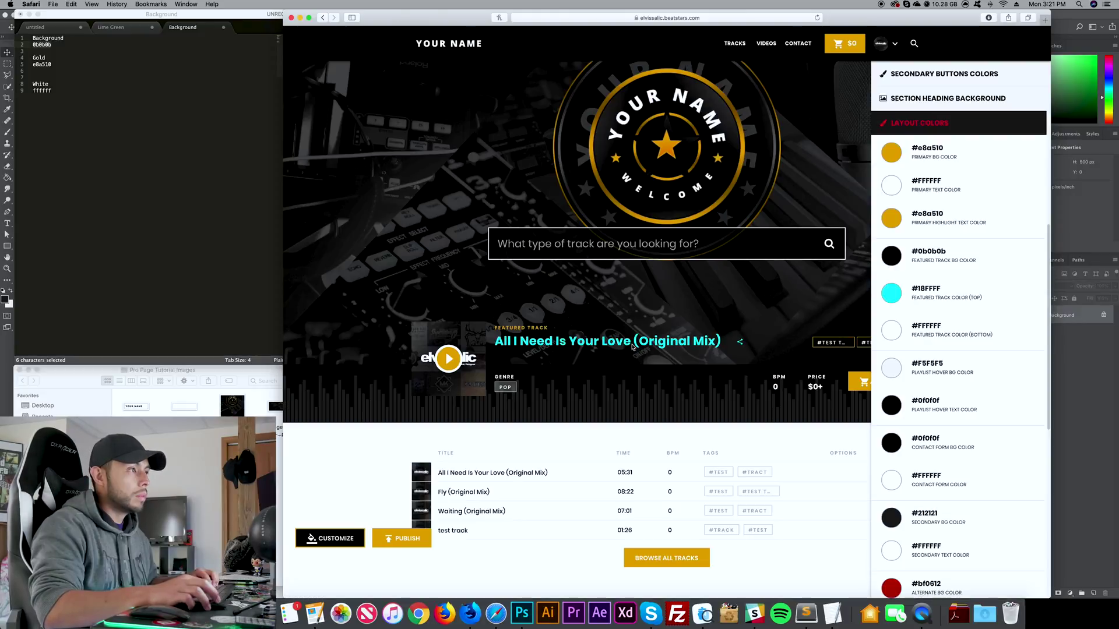
- Set the featured track's top color back to white, #FFFFFF
{"action": "left_click", "coordinate": [341, 534]}
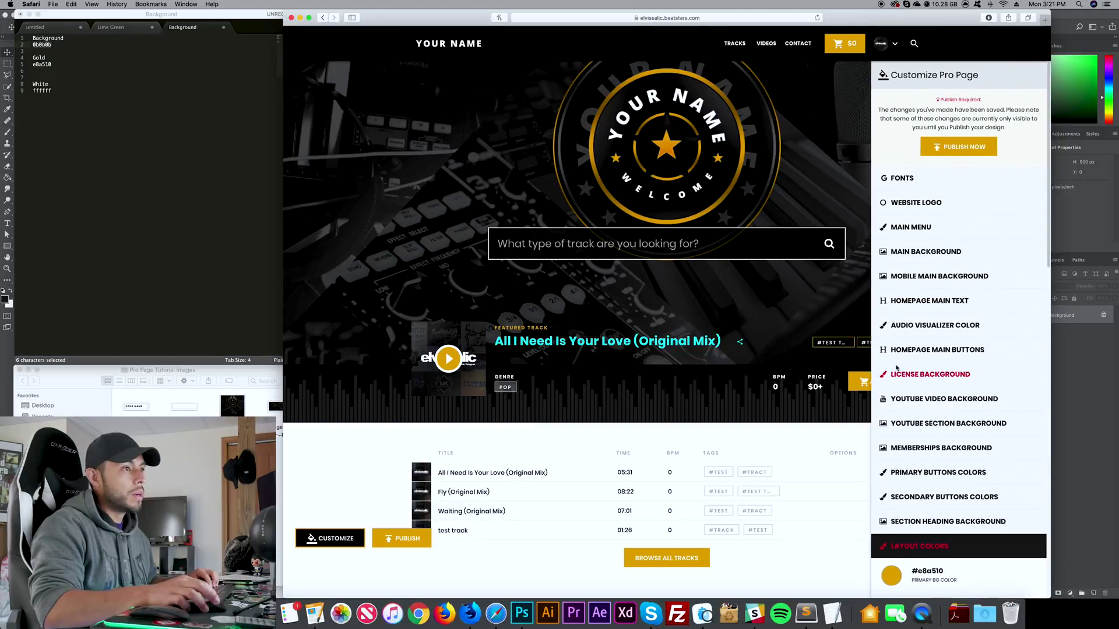
{"action": "scroll", "coordinate": [923, 400], "scroll_direction": "down", "scroll_amount": 8}
{"action": "left_click", "coordinate": [922, 399]}
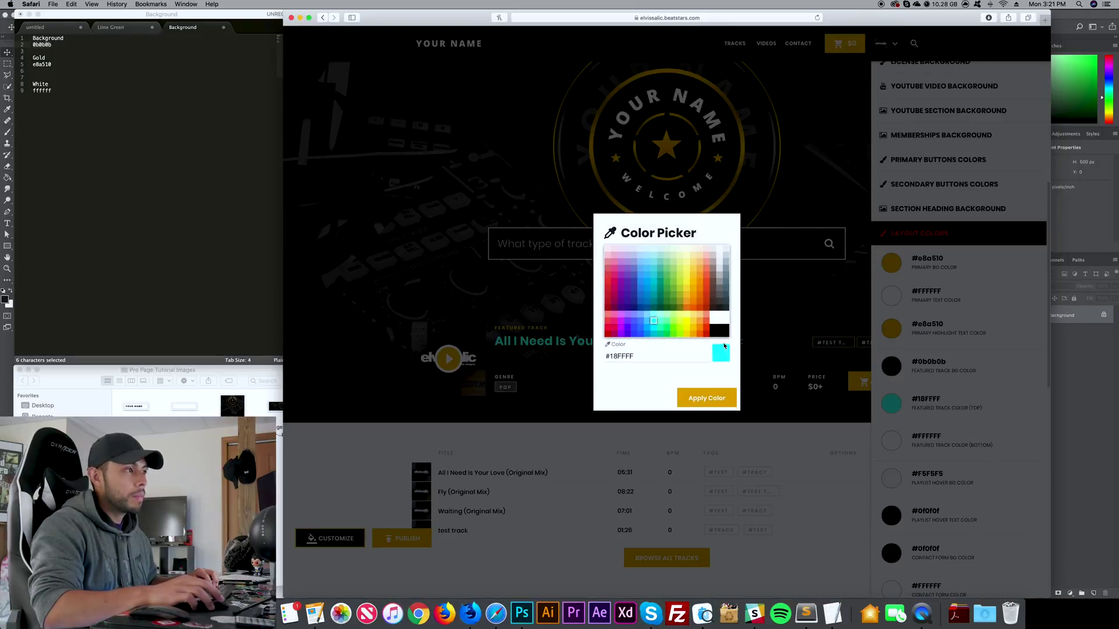
{"action": "left_click", "coordinate": [719, 320]}
{"action": "left_click", "coordinate": [725, 398]}
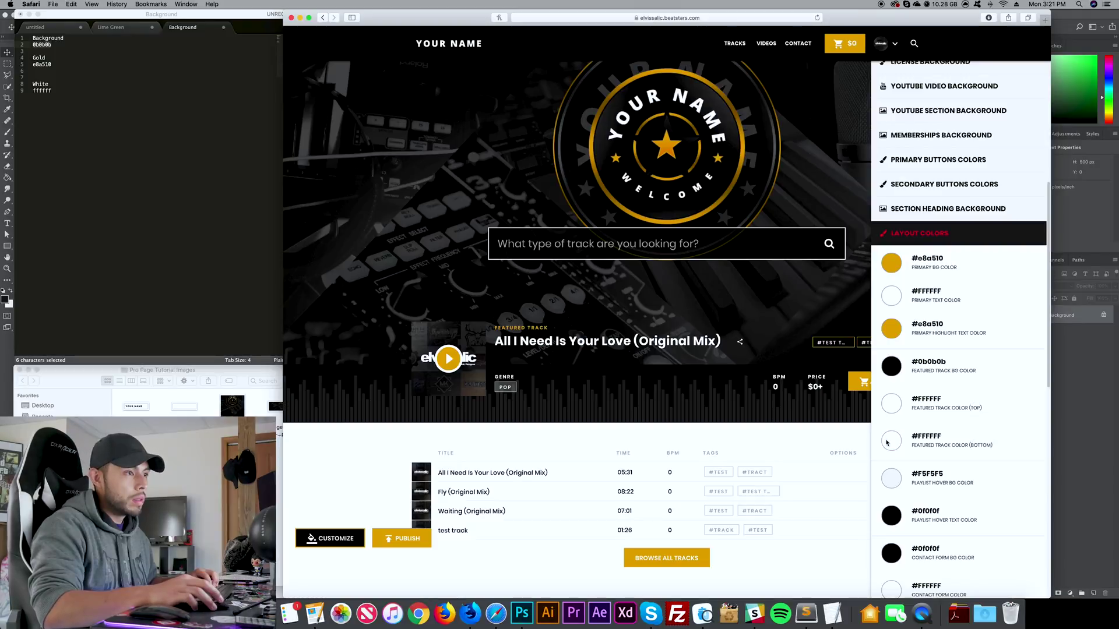
- Try #00E676 as the featured track's bottom color
{"action": "left_click", "coordinate": [883, 439]}
{"action": "left_click", "coordinate": [677, 331]}
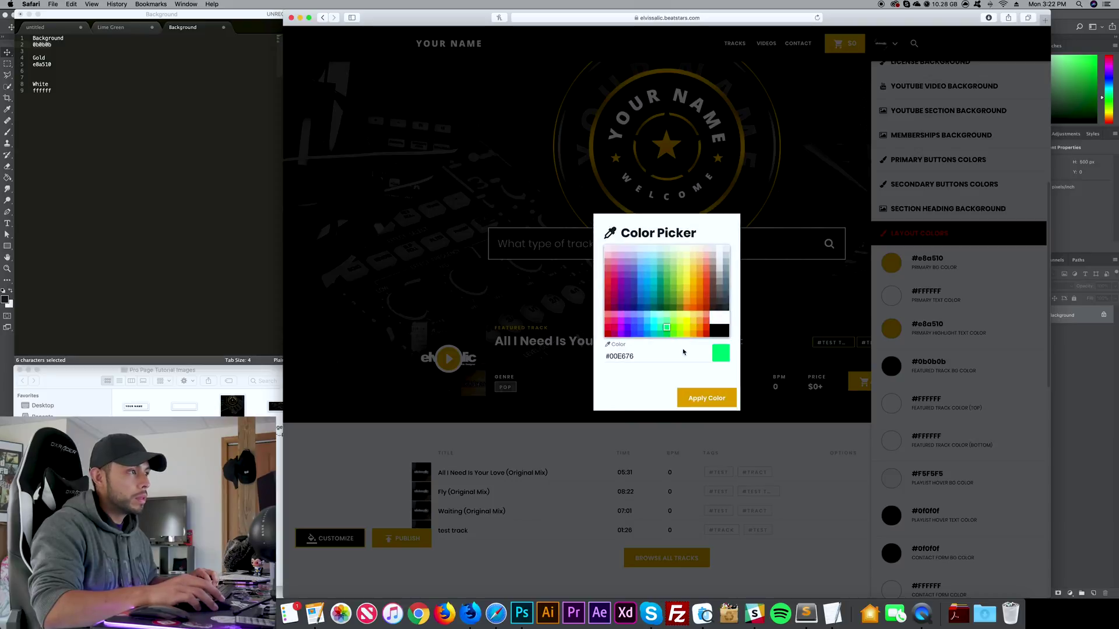
{"action": "left_click", "coordinate": [707, 398]}
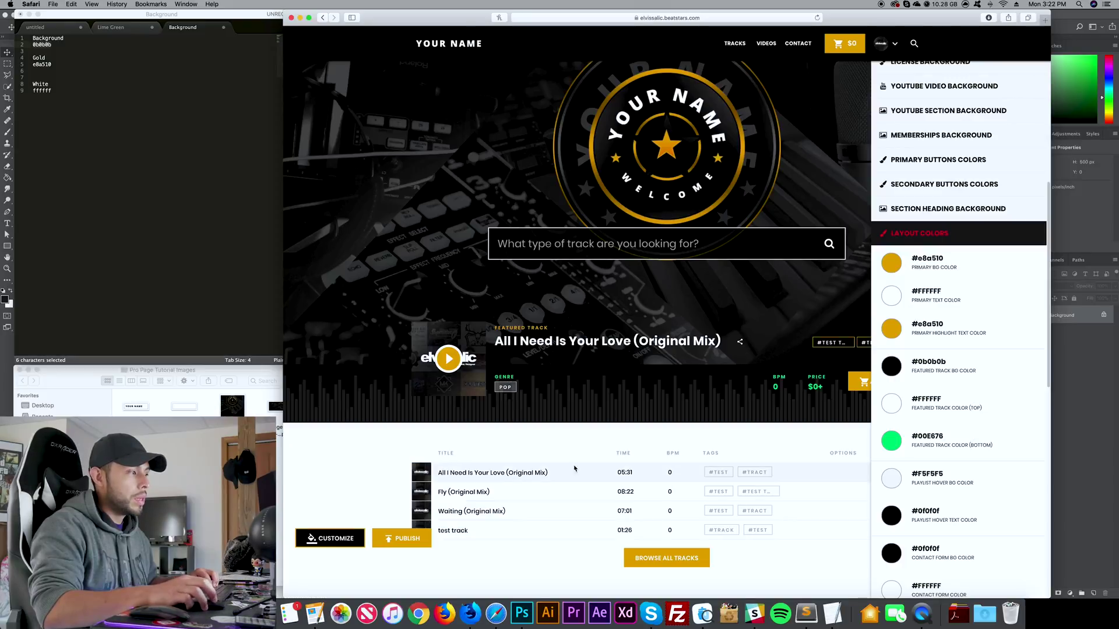
- Set the featured track's bottom color to the gold #e8a510, copied from the text notes, and view the full-width homepage
{"action": "left_click", "coordinate": [336, 543]}
{"action": "left_click", "coordinate": [336, 539]}
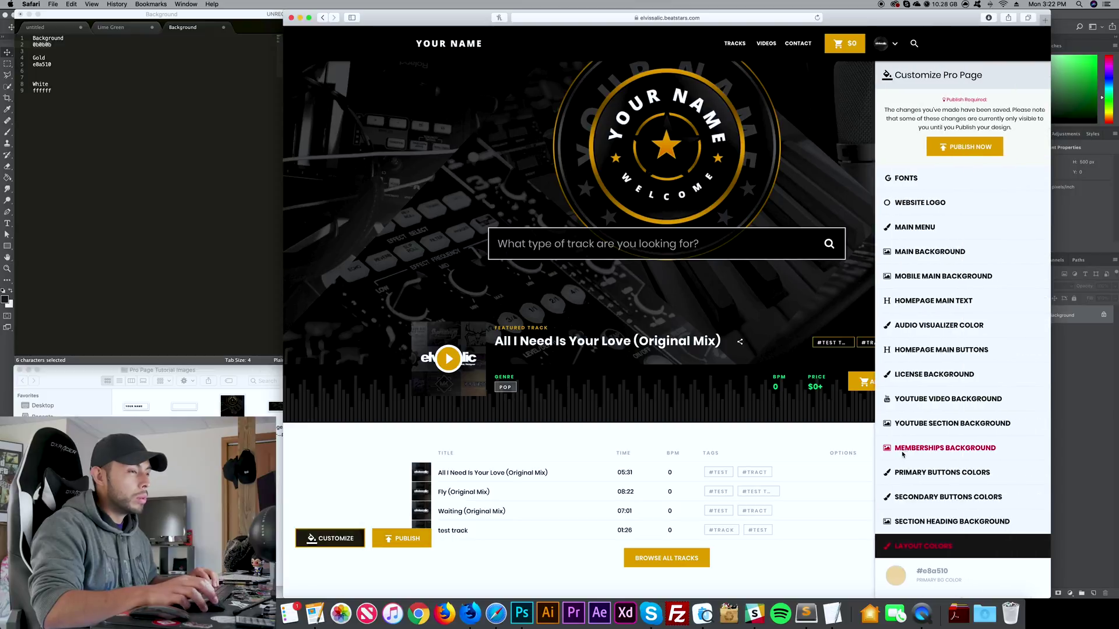
{"action": "scroll", "coordinate": [924, 444], "scroll_direction": "down", "scroll_amount": 5}
{"action": "left_click", "coordinate": [897, 511]}
{"action": "double_click", "coordinate": [671, 356]}
{"action": "key", "text": "super+v"}
{"action": "left_click", "coordinate": [60, 90]}
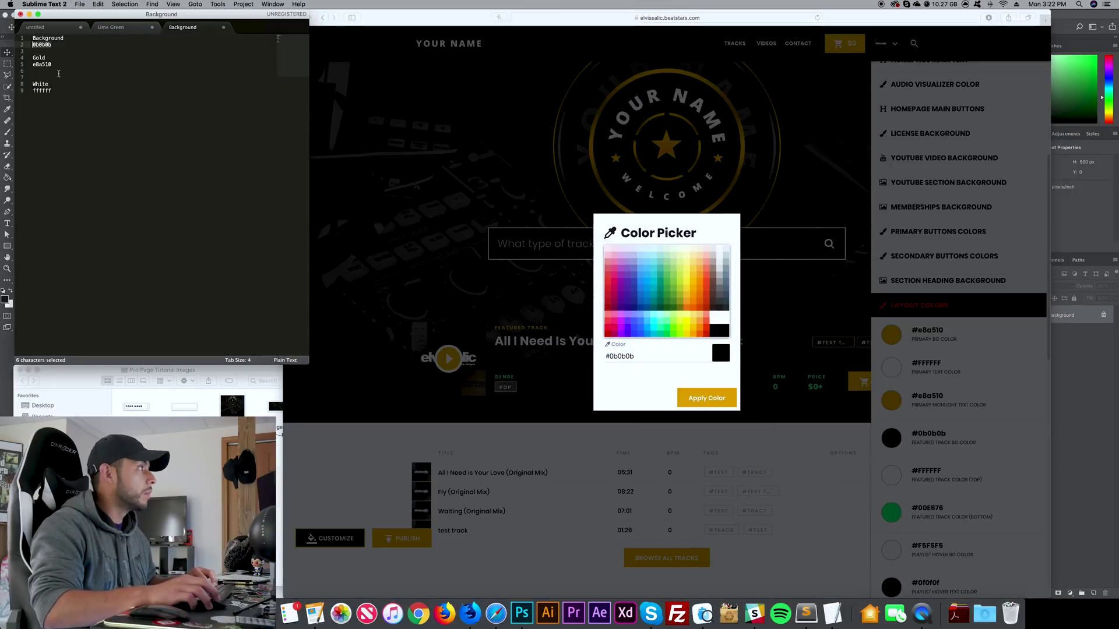
{"action": "double_click", "coordinate": [43, 65]}
{"action": "key", "text": "super+c"}
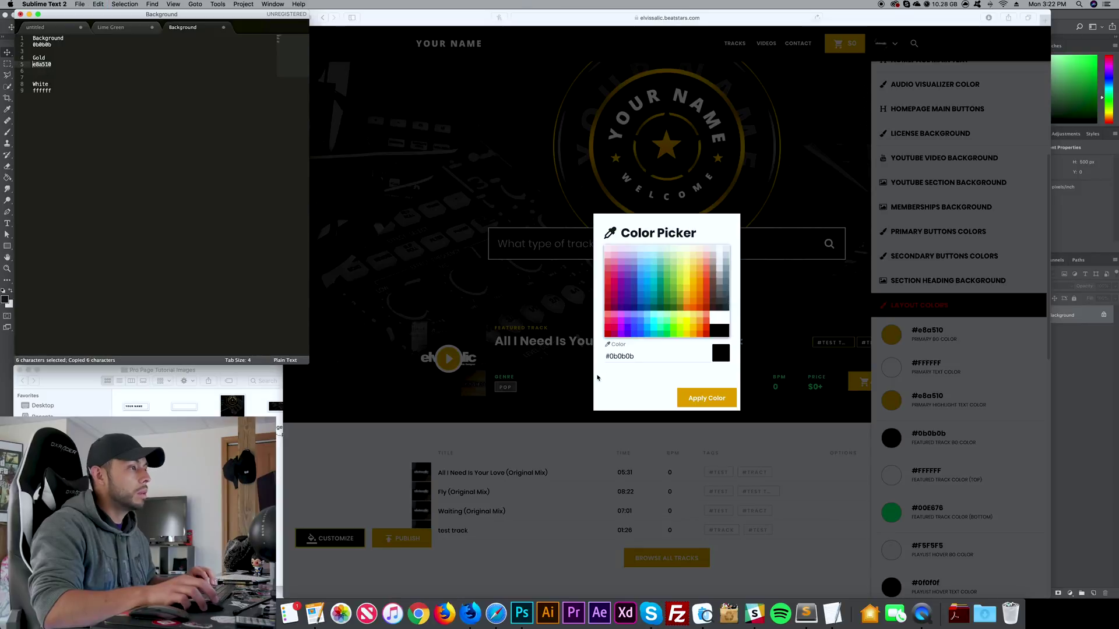
{"action": "double_click", "coordinate": [670, 356]}
{"action": "key", "text": "super+v"}
{"action": "left_click", "coordinate": [706, 398]}
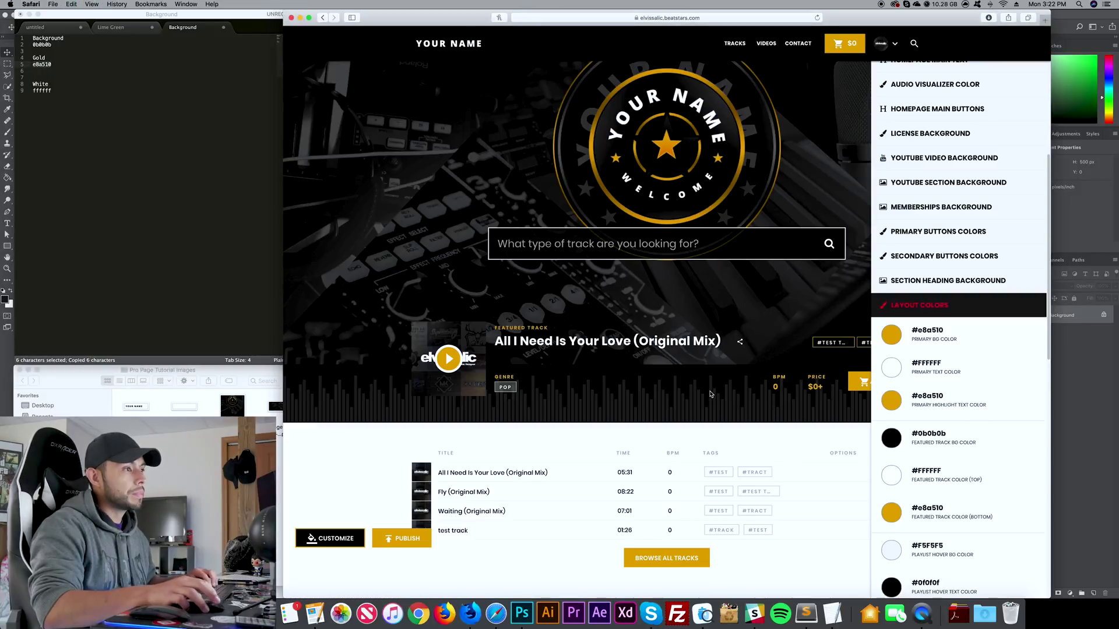
{"action": "left_click", "coordinate": [677, 365]}
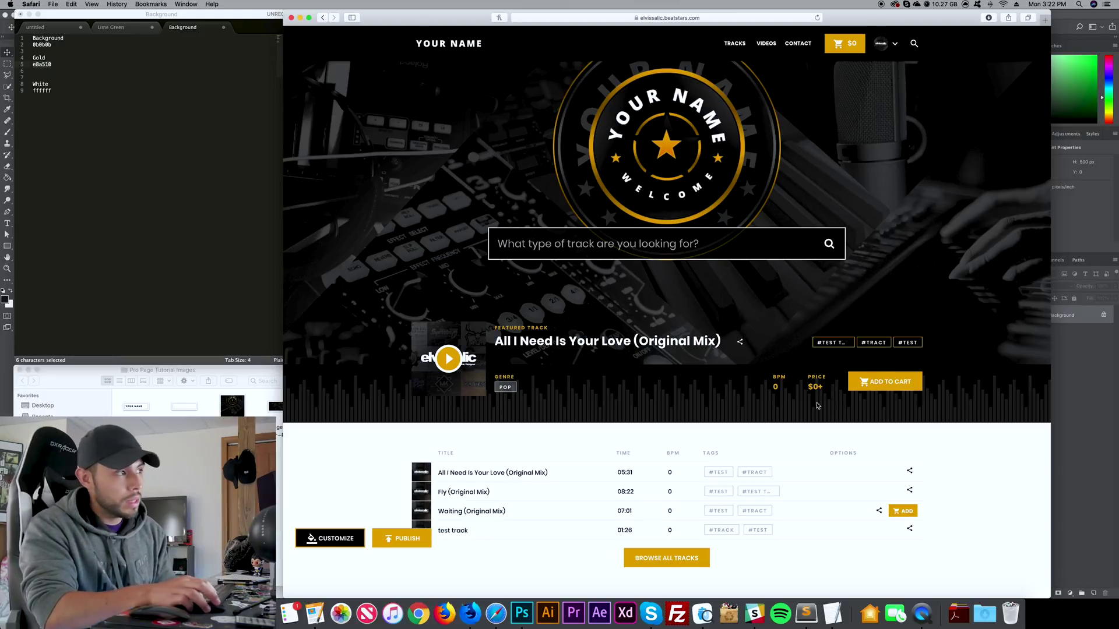
- Set the featured track's bottom color back to white, #FFFFFF, and view the full-width homepage
{"action": "left_click", "coordinate": [329, 538]}
{"action": "left_click", "coordinate": [963, 444]}
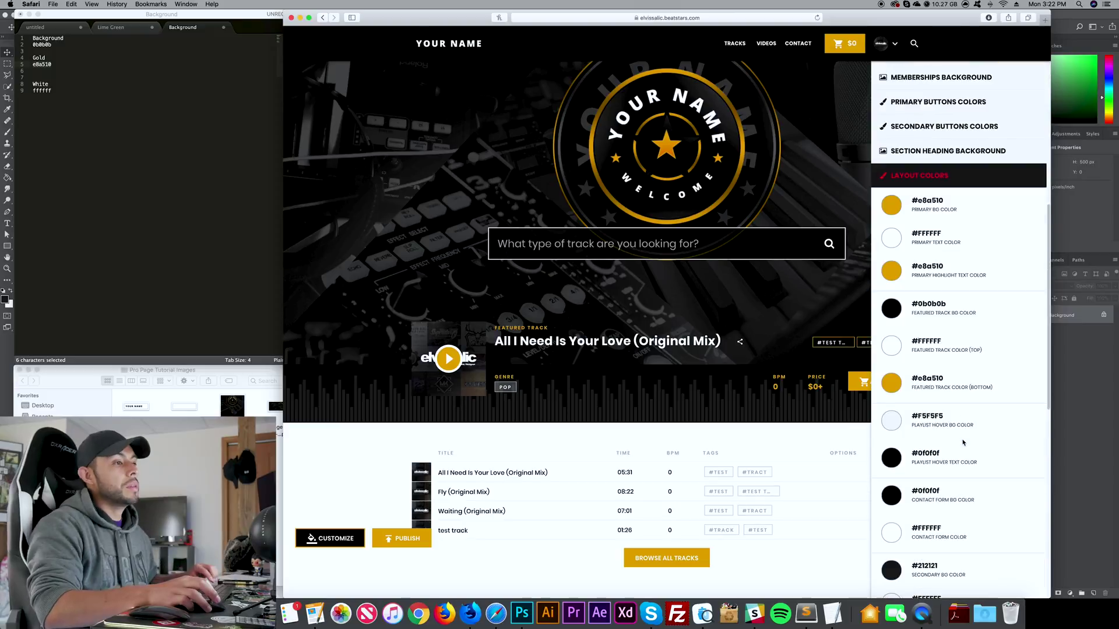
{"action": "scroll", "coordinate": [961, 443], "scroll_direction": "down", "scroll_amount": 5}
{"action": "scroll", "coordinate": [961, 443], "scroll_direction": "up", "scroll_amount": 5}
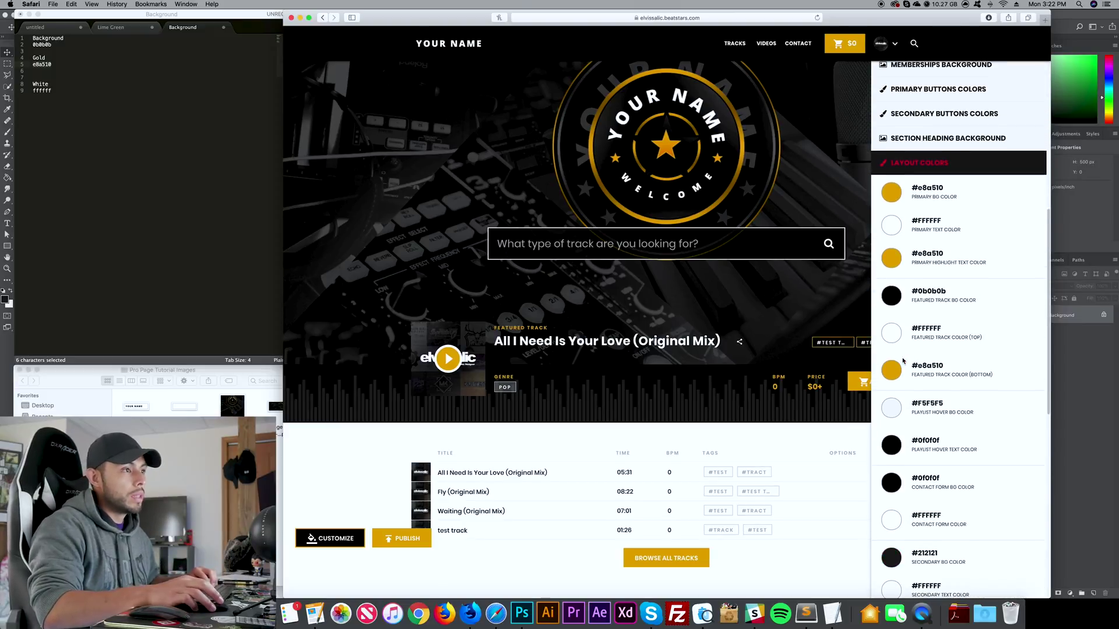
{"action": "left_click", "coordinate": [890, 373]}
{"action": "left_click", "coordinate": [739, 335]}
{"action": "left_click", "coordinate": [728, 396]}
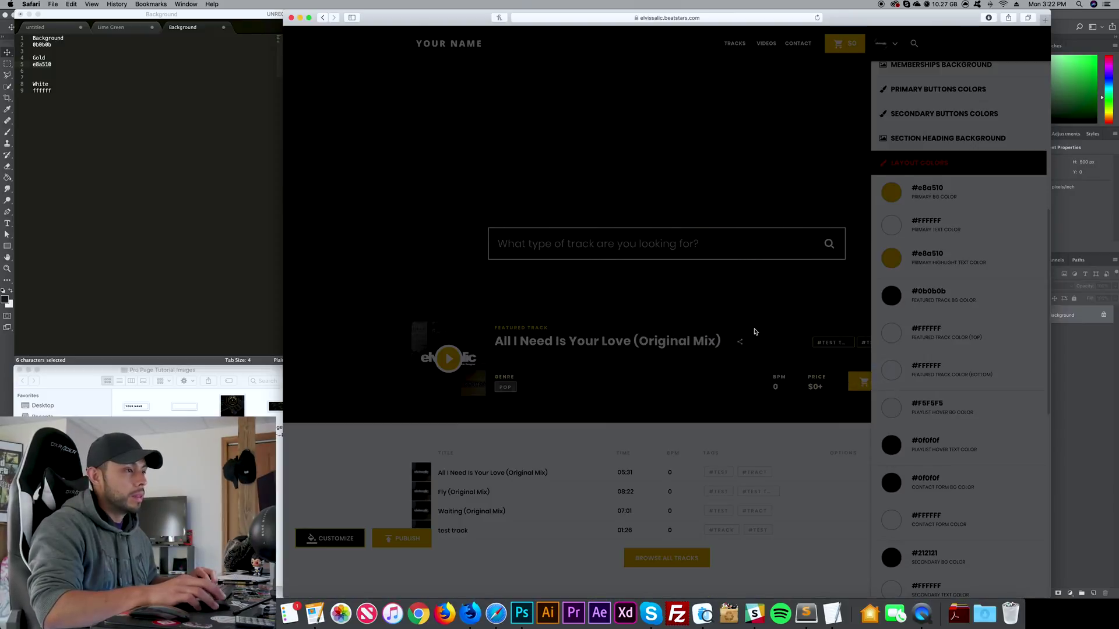
{"action": "left_click", "coordinate": [826, 367]}
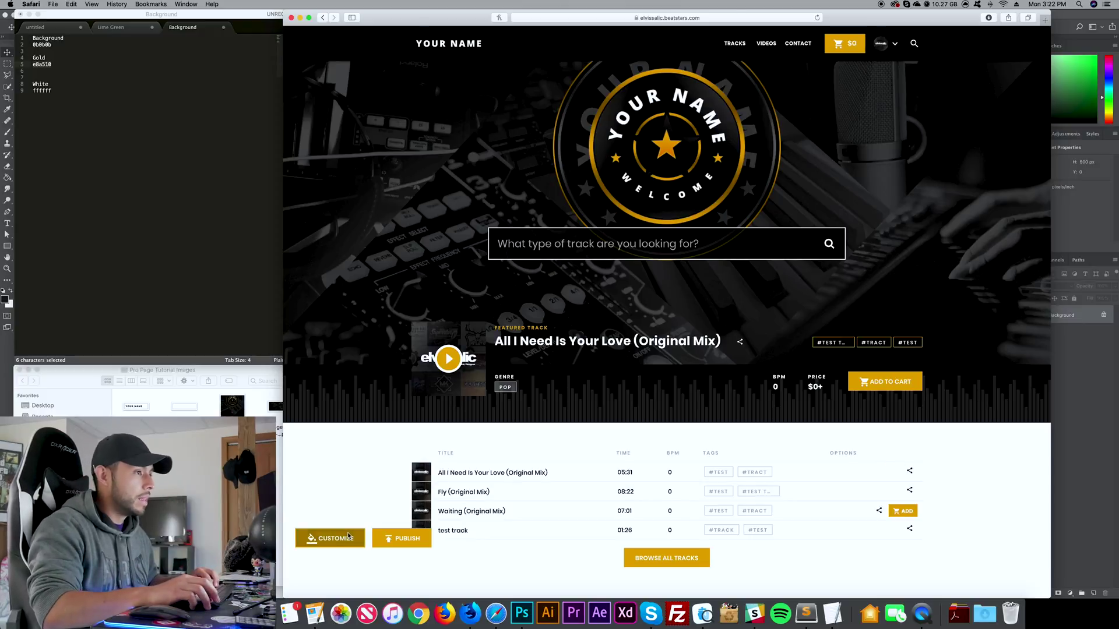
- Set the playlist hover background color in the layout colors to #0b0b0b, copied from the text notes
{"action": "left_click", "coordinate": [329, 538]}
{"action": "scroll", "coordinate": [961, 350], "scroll_direction": "down", "scroll_amount": 5}
{"action": "left_click", "coordinate": [921, 217]}
{"action": "scroll", "coordinate": [942, 456], "scroll_direction": "down", "scroll_amount": 3}
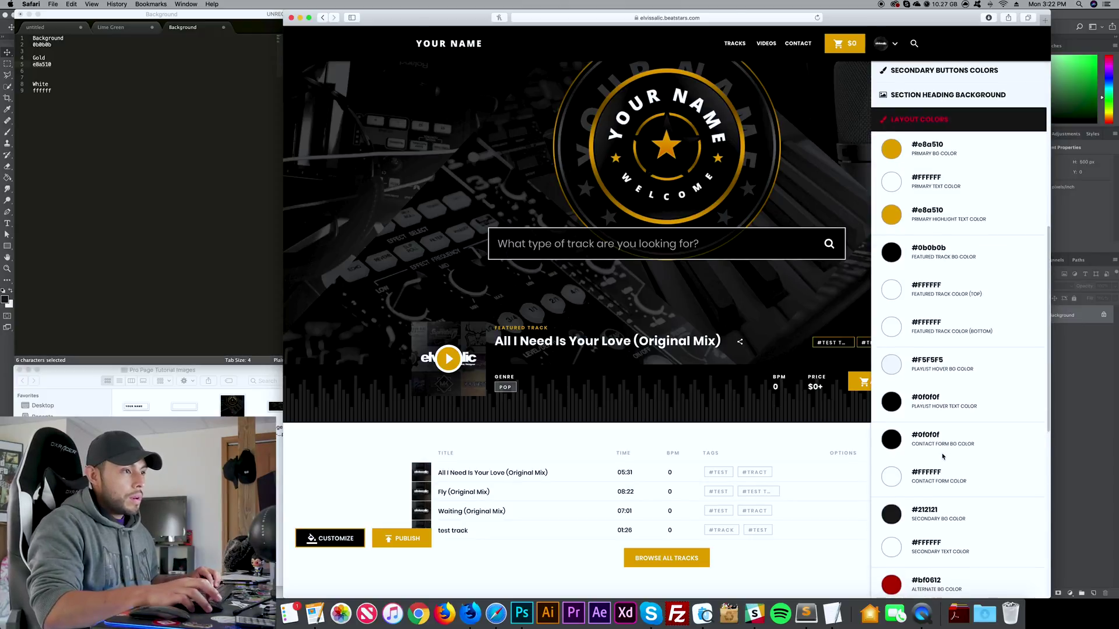
{"action": "scroll", "coordinate": [943, 456], "scroll_direction": "down", "scroll_amount": 3}
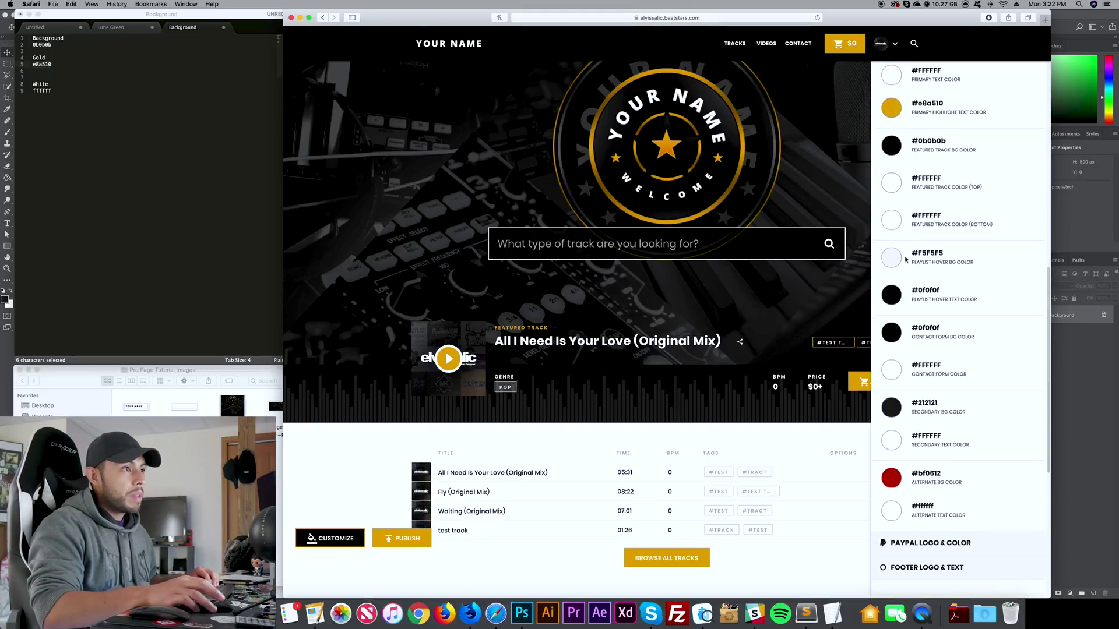
{"action": "scroll", "coordinate": [521, 270], "scroll_direction": "down", "scroll_amount": 5}
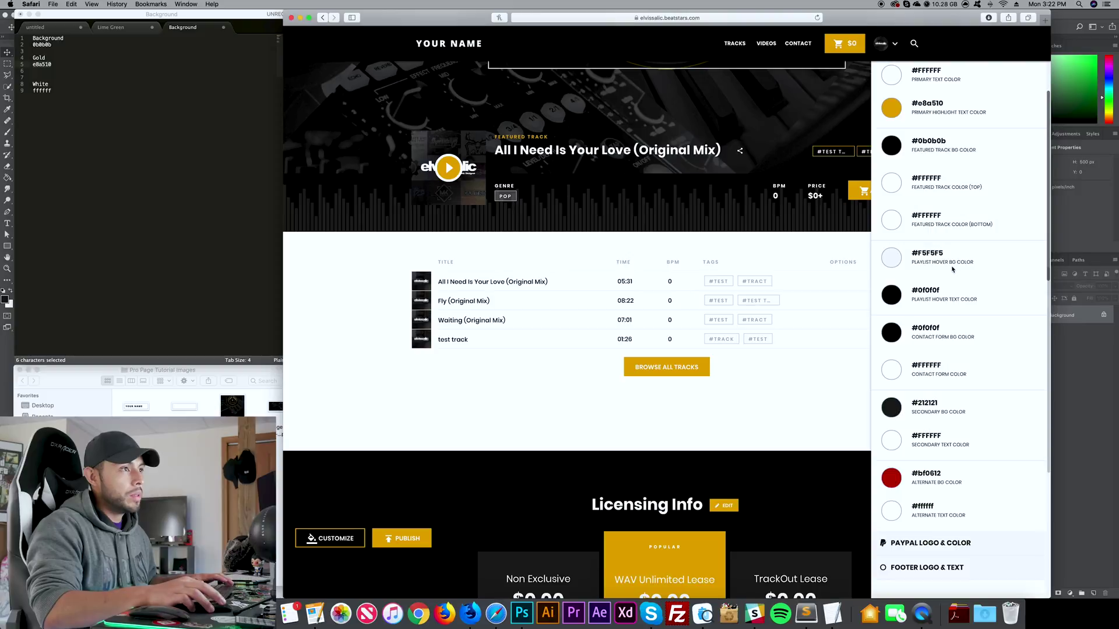
{"action": "left_click", "coordinate": [88, 92]}
{"action": "left_click", "coordinate": [60, 49]}
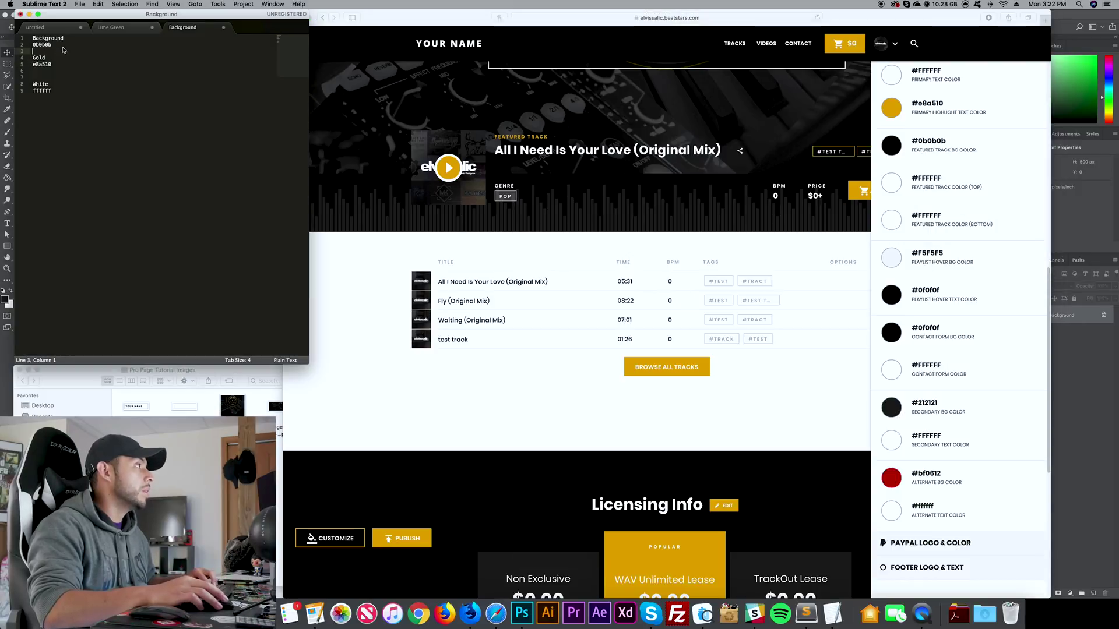
{"action": "key", "text": "super+c"}
{"action": "left_click", "coordinate": [891, 257]}
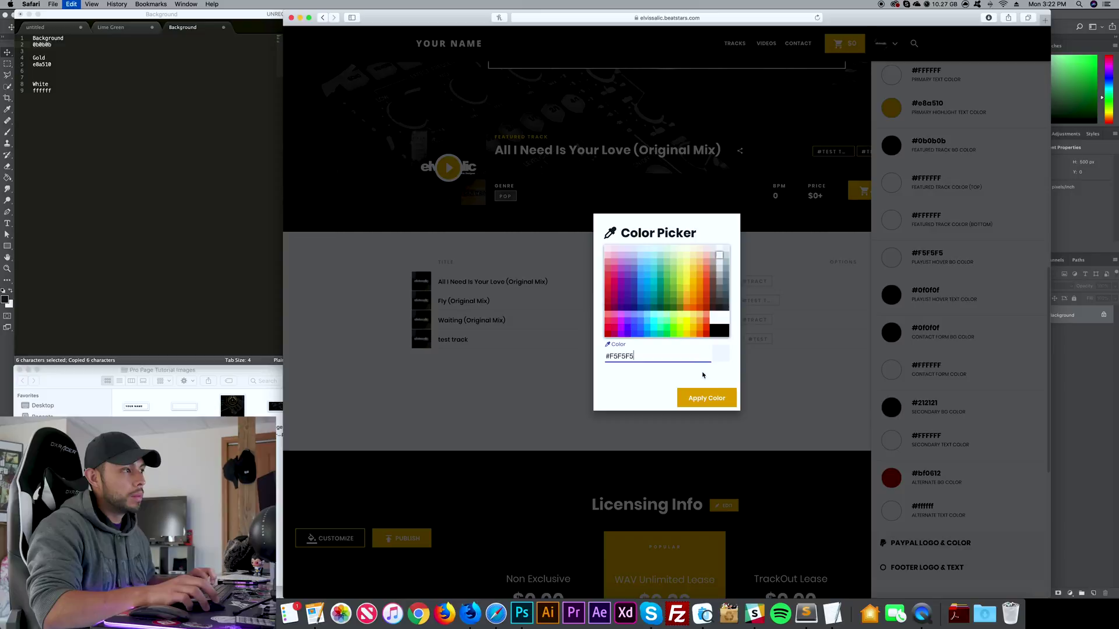
{"action": "key", "text": "super+a"}
{"action": "key", "text": "super+v"}
{"action": "left_click", "coordinate": [706, 398]}
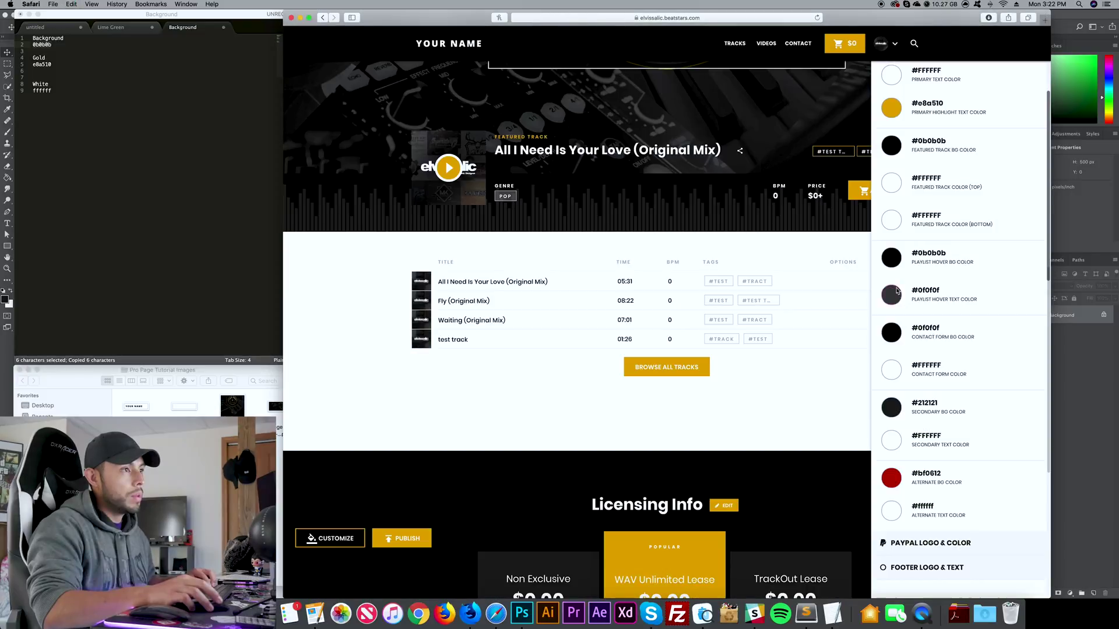
- Set the playlist hover text color to #FFFFFF and check the hover effect on the track list
{"action": "left_click", "coordinate": [891, 295]}
{"action": "left_click", "coordinate": [715, 398]}
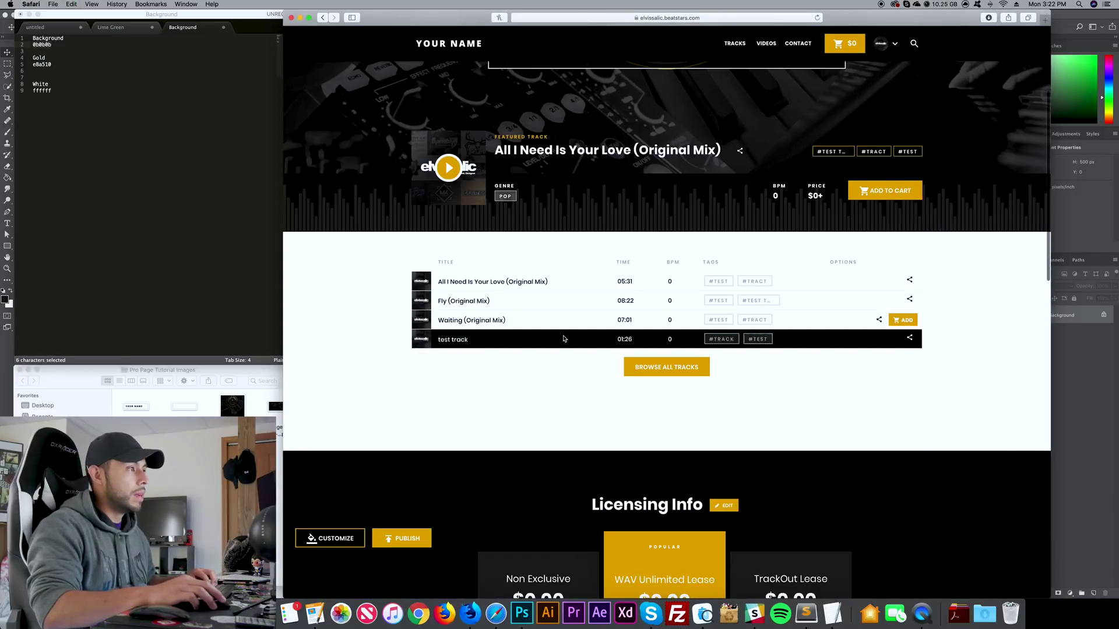
{"action": "left_click", "coordinate": [363, 539]}
- Set the contact form background color in the layout colors to #0b0b0b
{"action": "scroll", "coordinate": [990, 371], "scroll_direction": "down", "scroll_amount": 10}
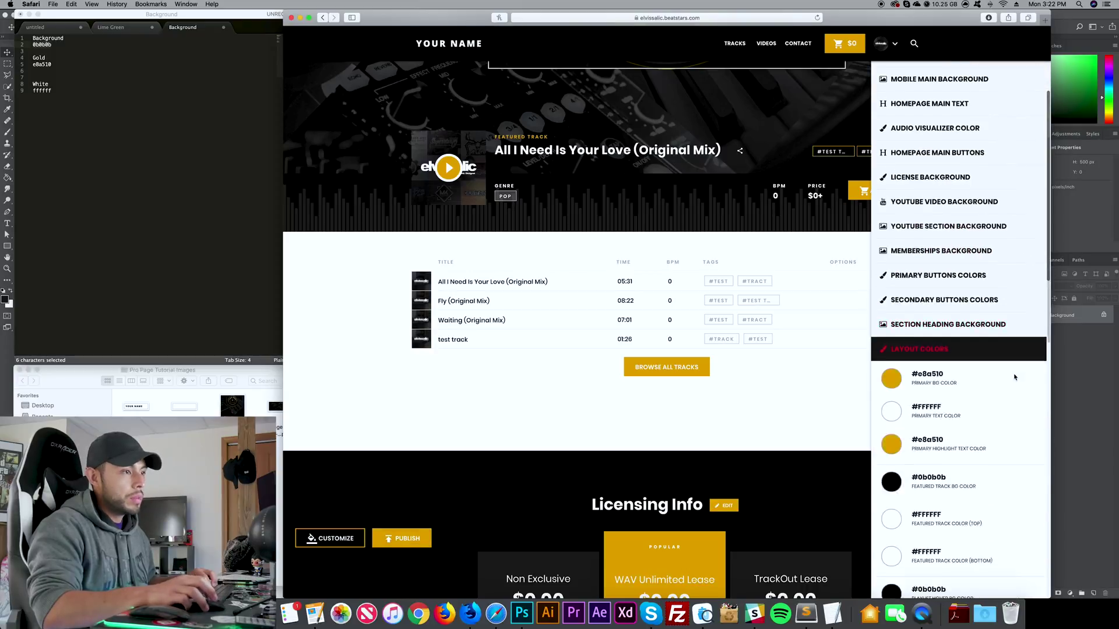
{"action": "scroll", "coordinate": [798, 320], "scroll_direction": "down", "scroll_amount": 15}
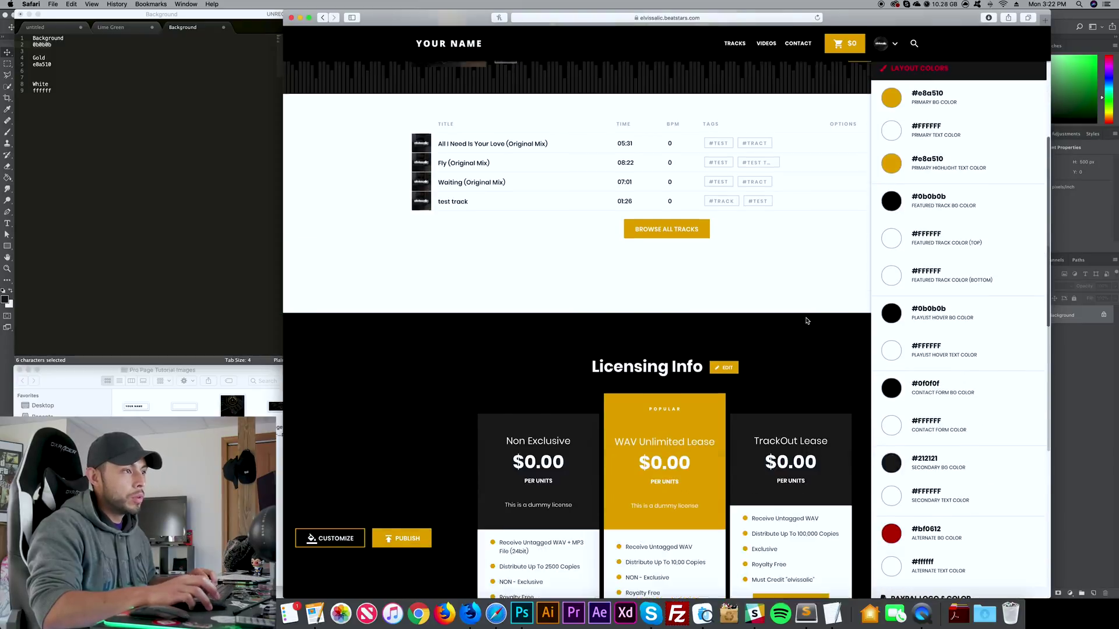
{"action": "left_click", "coordinate": [891, 389]}
{"action": "double_click", "coordinate": [623, 356]}
{"action": "key", "text": "super+v"}
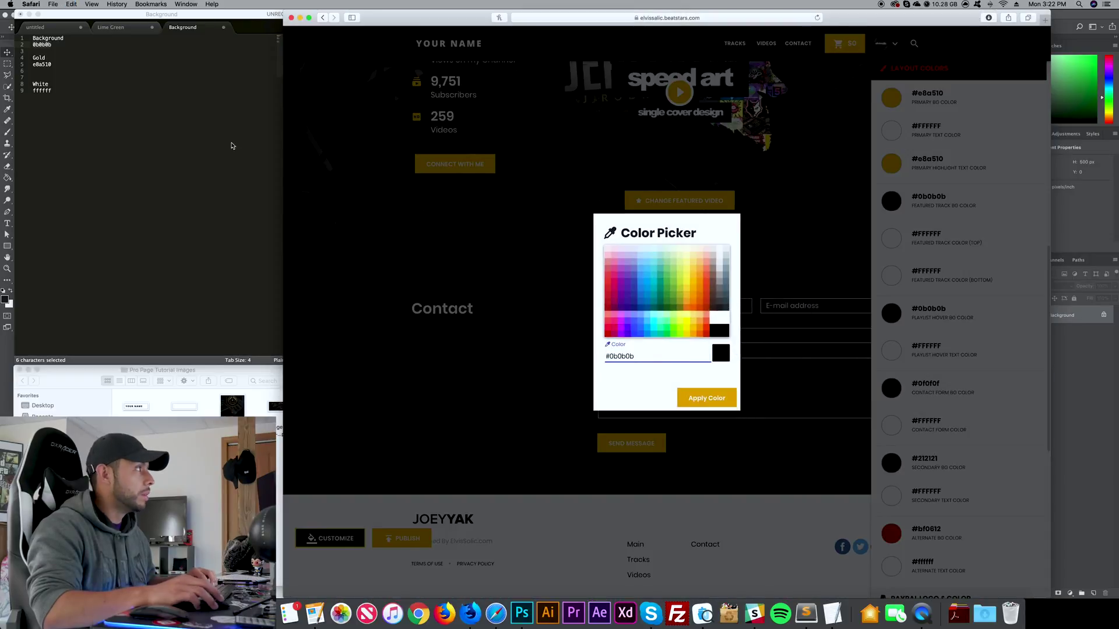
{"action": "left_click", "coordinate": [706, 398]}
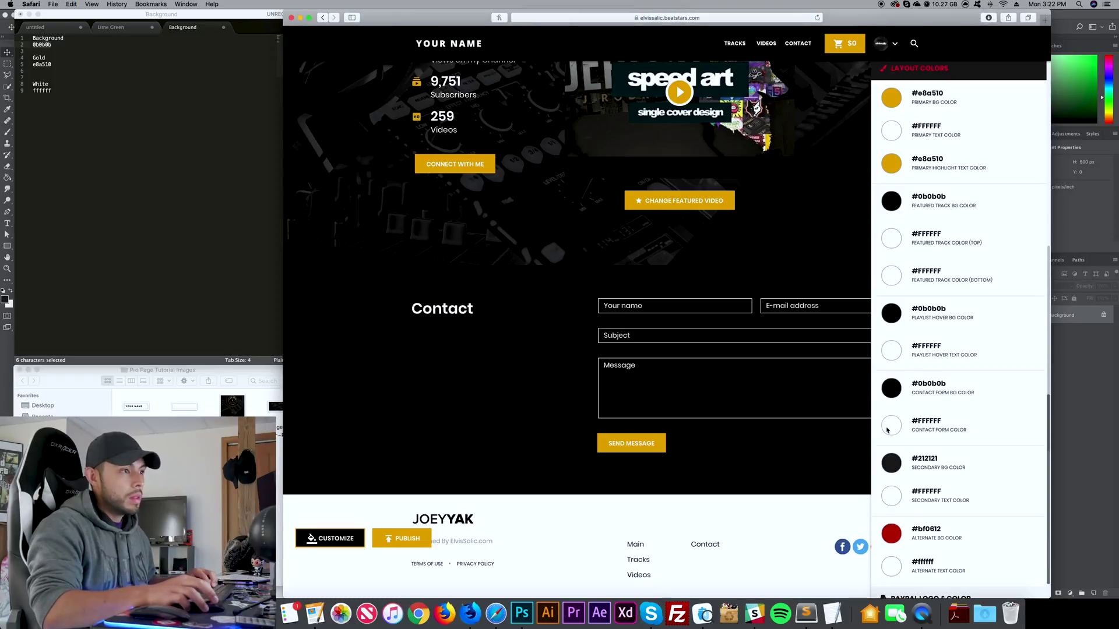
- Try #64FFDA as the contact form color
{"action": "left_click", "coordinate": [888, 429]}
{"action": "left_click", "coordinate": [662, 322]}
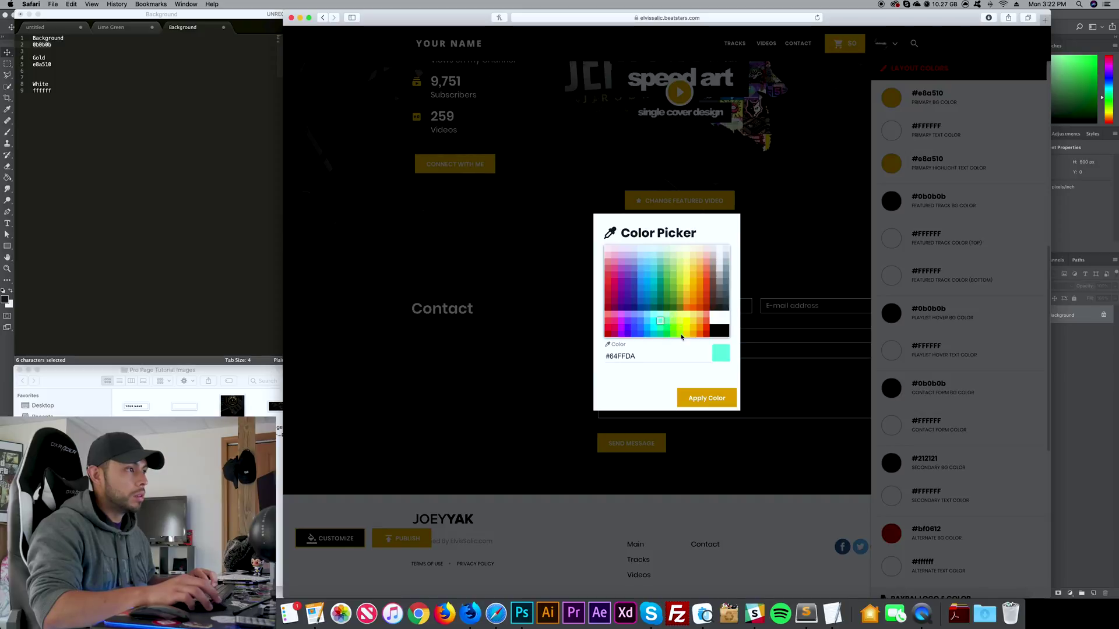
{"action": "left_click", "coordinate": [706, 398]}
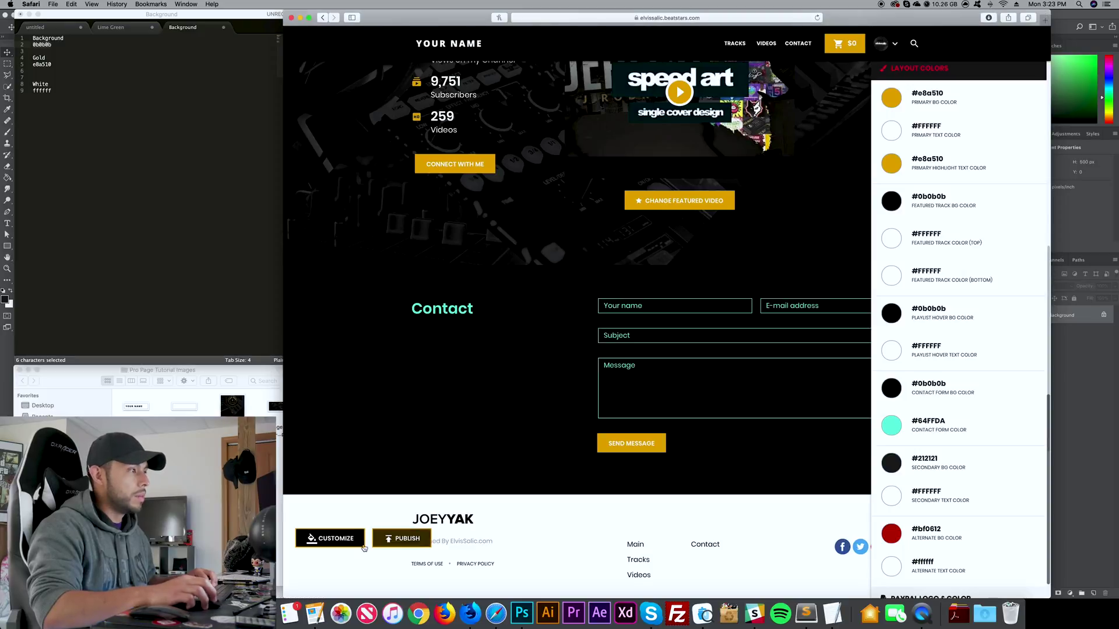
- Set the contact form color back to white, #FFFFFF
{"action": "left_click", "coordinate": [330, 538]}
{"action": "scroll", "coordinate": [898, 413], "scroll_direction": "down", "scroll_amount": 15}
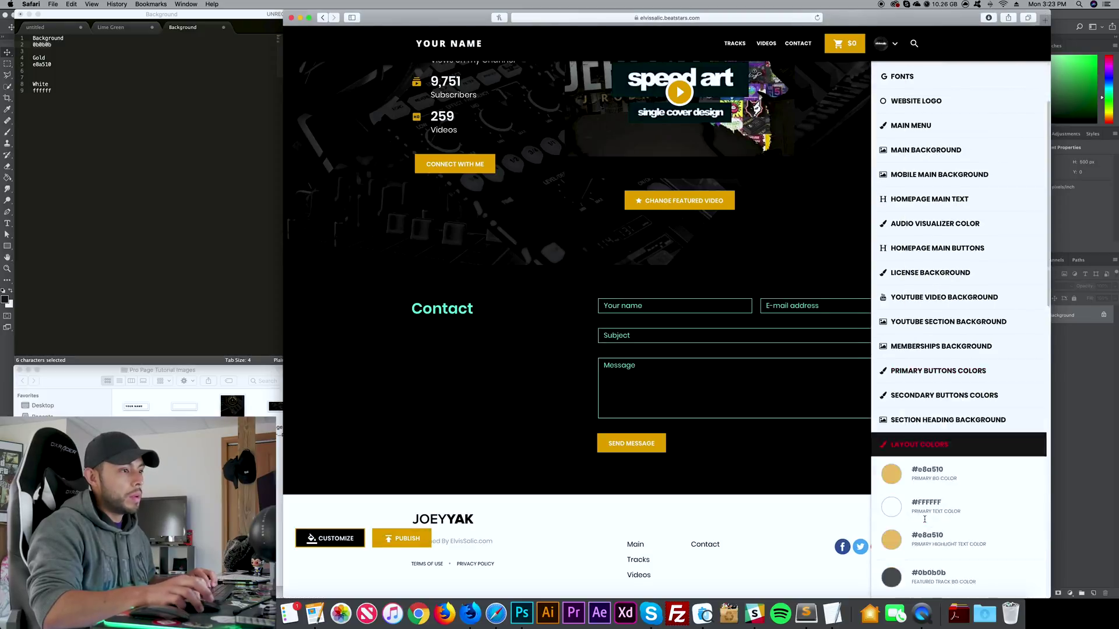
{"action": "scroll", "coordinate": [897, 413], "scroll_direction": "up", "scroll_amount": 1}
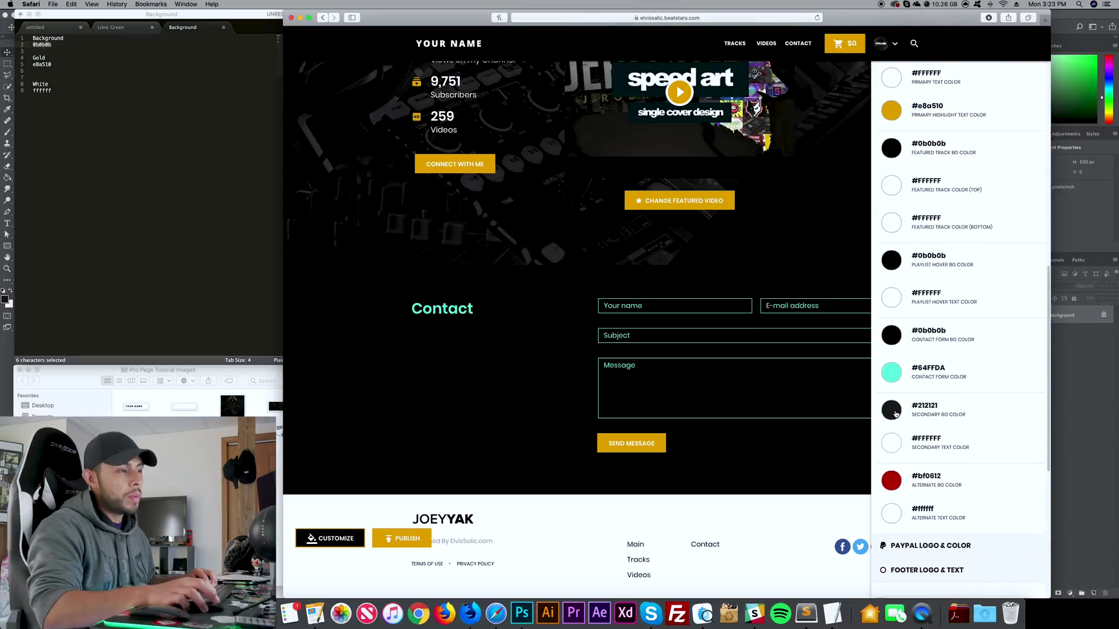
{"action": "left_click", "coordinate": [891, 373]}
{"action": "left_click", "coordinate": [721, 319]}
{"action": "left_click", "coordinate": [706, 398]}
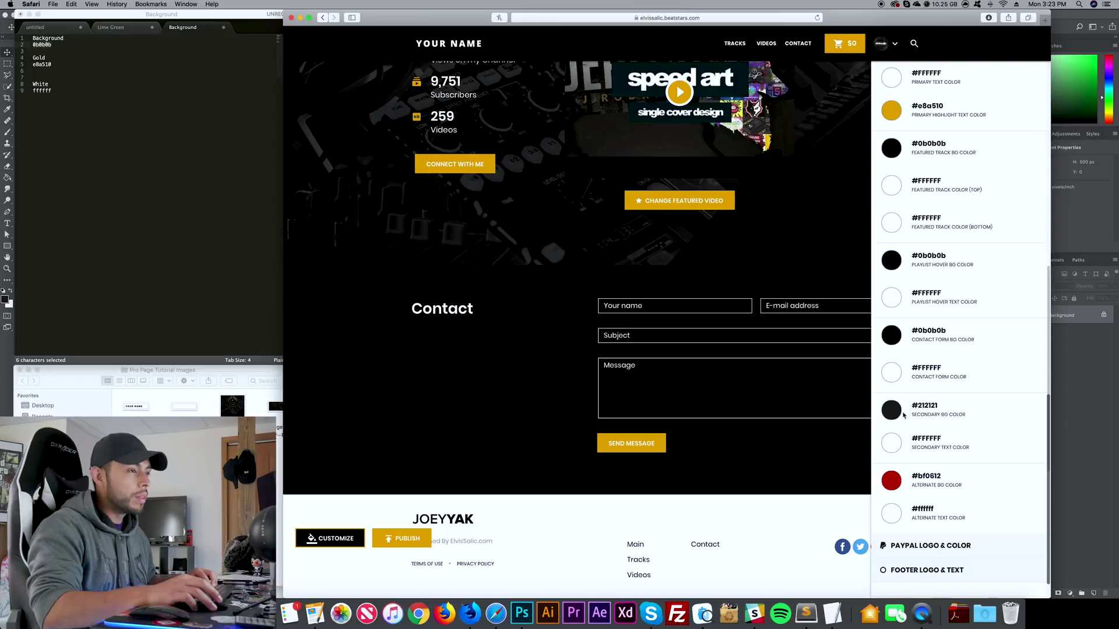
- Try #76FF03 as the secondary background color and check which homepage sections use it
{"action": "left_click", "coordinate": [891, 411]}
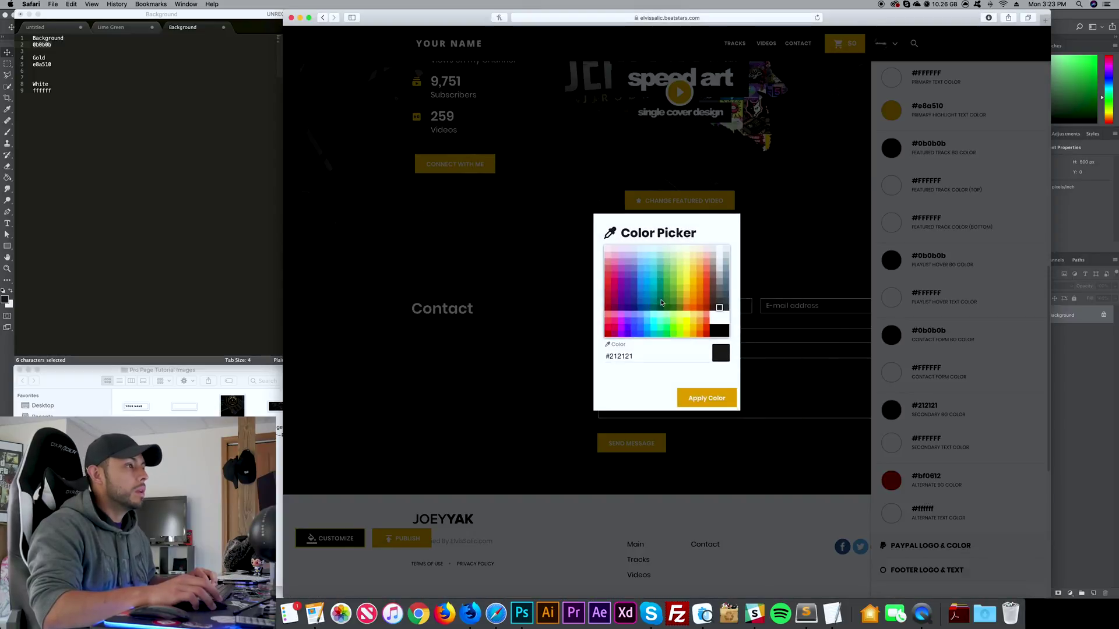
{"action": "left_click", "coordinate": [676, 329]}
{"action": "left_click", "coordinate": [706, 398]}
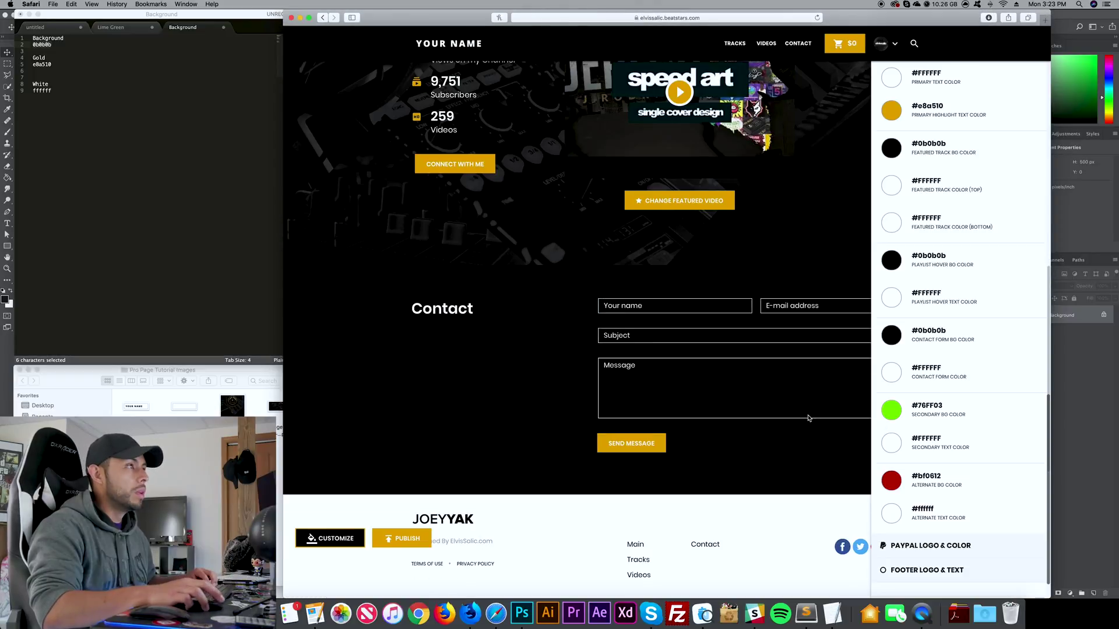
{"action": "scroll", "coordinate": [808, 418], "scroll_direction": "up", "scroll_amount": 5}
{"action": "scroll", "coordinate": [808, 418], "scroll_direction": "up", "scroll_amount": 4}
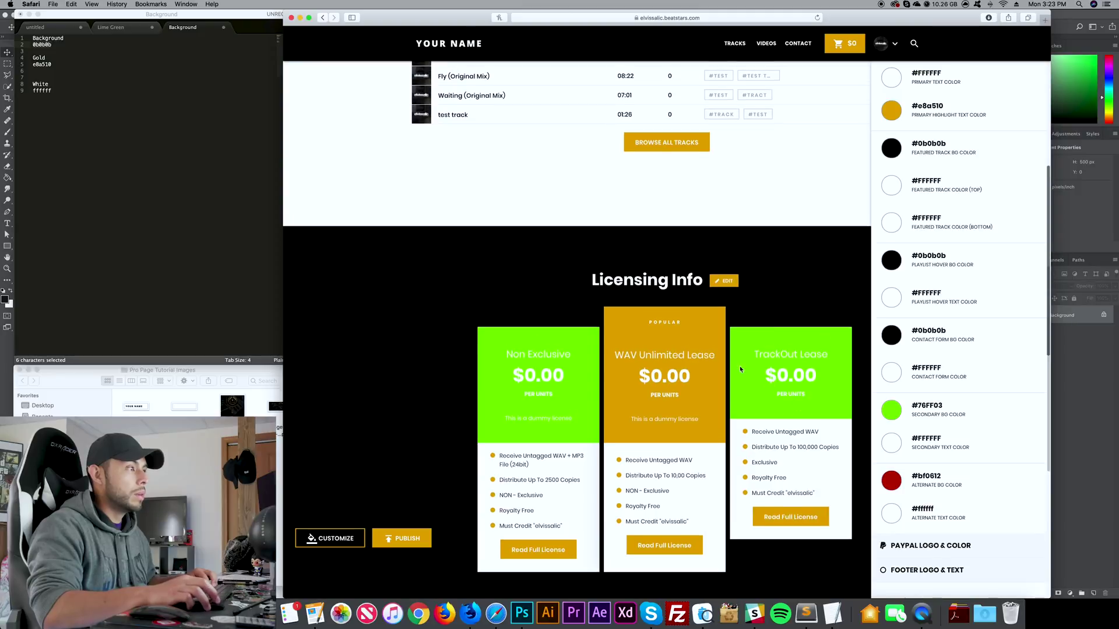
- Change the secondary background color of the license cards to the gray #9E9E9E
{"action": "left_click", "coordinate": [885, 446]}
{"action": "left_click", "coordinate": [690, 363]}
{"action": "left_click", "coordinate": [719, 287]}
{"action": "left_click", "coordinate": [715, 394]}
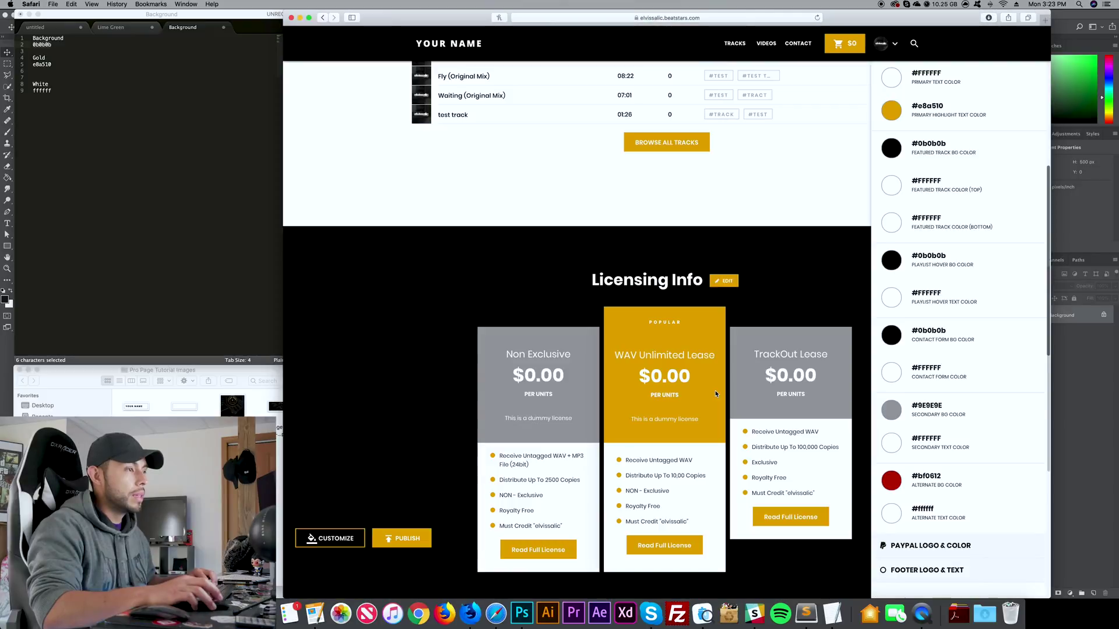
- Set the secondary background color to the darker gray #616161
{"action": "scroll", "coordinate": [718, 389], "scroll_direction": "down", "scroll_amount": 1}
{"action": "left_click", "coordinate": [891, 410]}
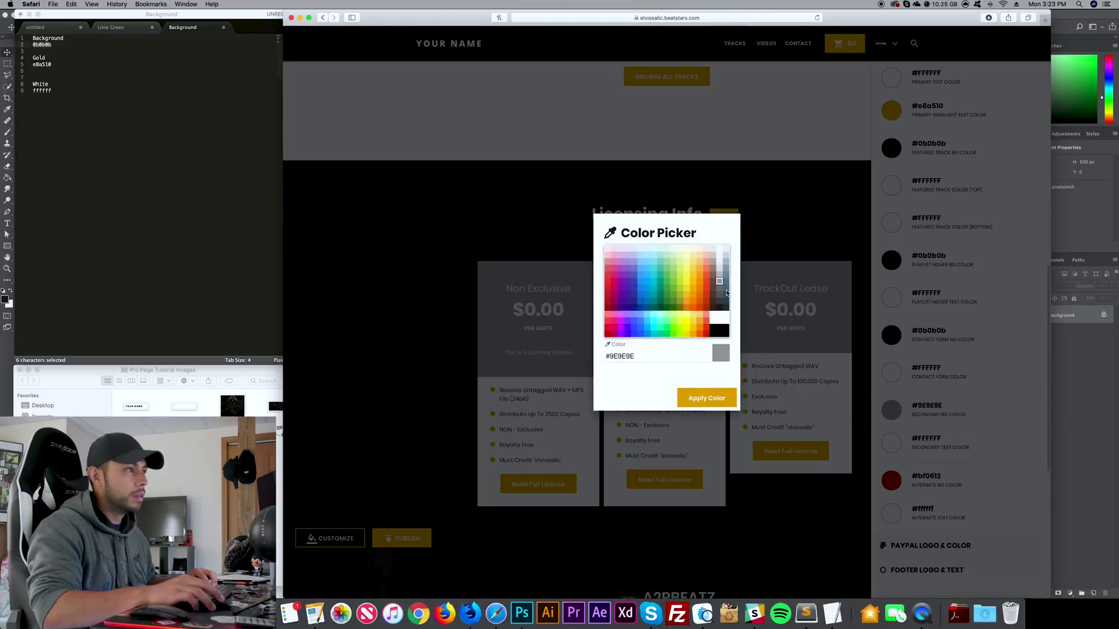
{"action": "left_click", "coordinate": [722, 300]}
{"action": "left_click", "coordinate": [706, 398]}
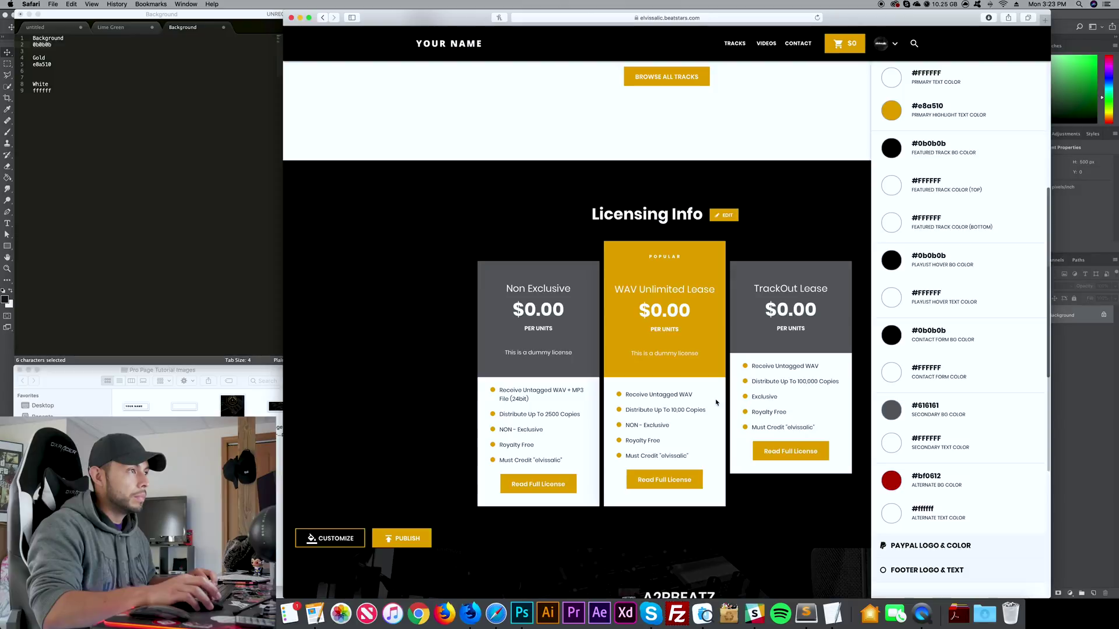
- Darken the secondary background color of the license cards to the gray #424242
{"action": "scroll", "coordinate": [715, 403], "scroll_direction": "down", "scroll_amount": 1}
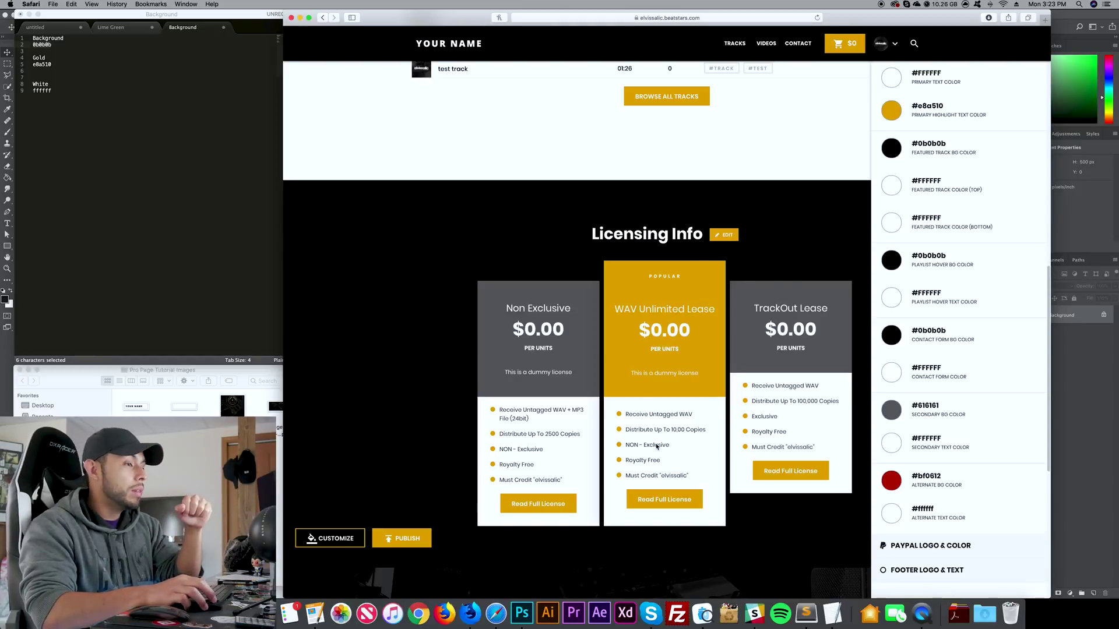
{"action": "left_click", "coordinate": [891, 409]}
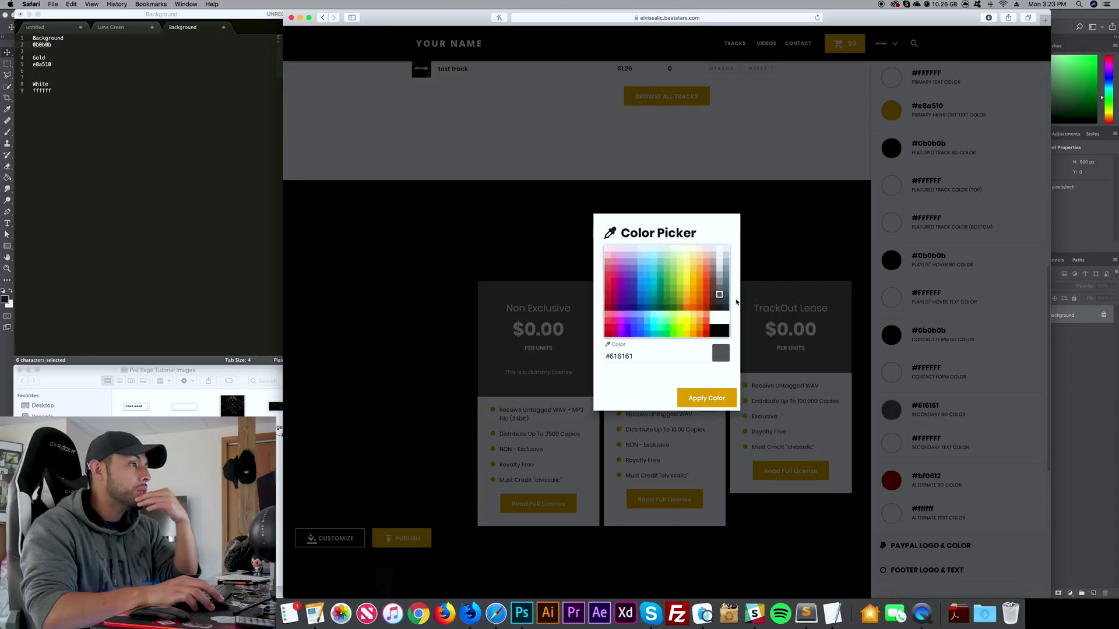
{"action": "left_click", "coordinate": [719, 305]}
{"action": "left_click", "coordinate": [717, 398]}
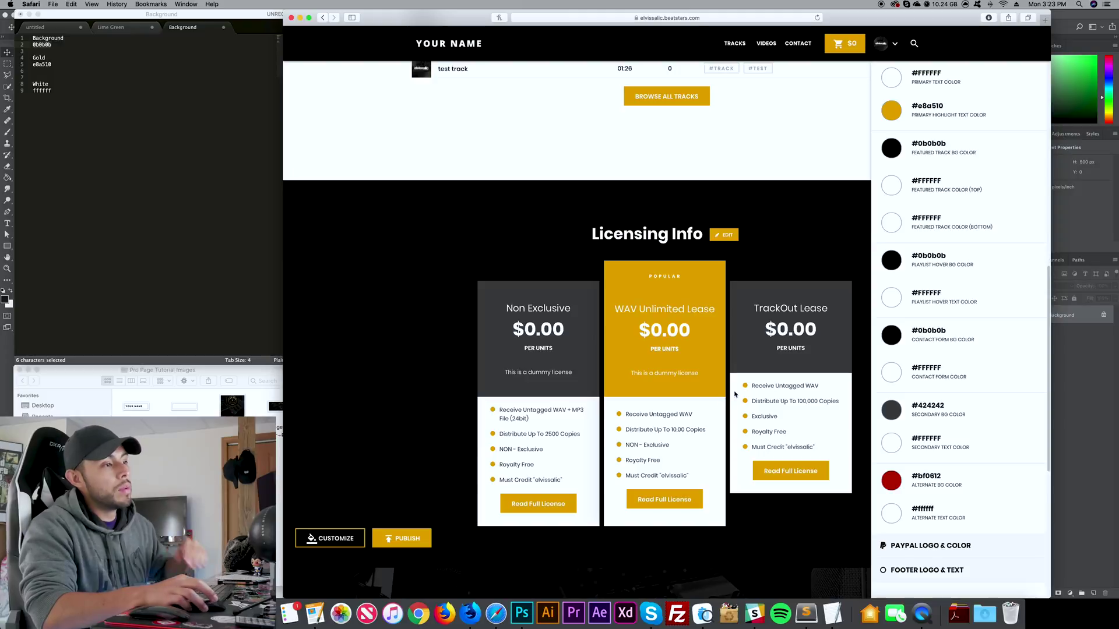
- Set the alternate background color to the near-black 0b0b0b
{"action": "scroll", "coordinate": [993, 456], "scroll_direction": "down", "scroll_amount": 10}
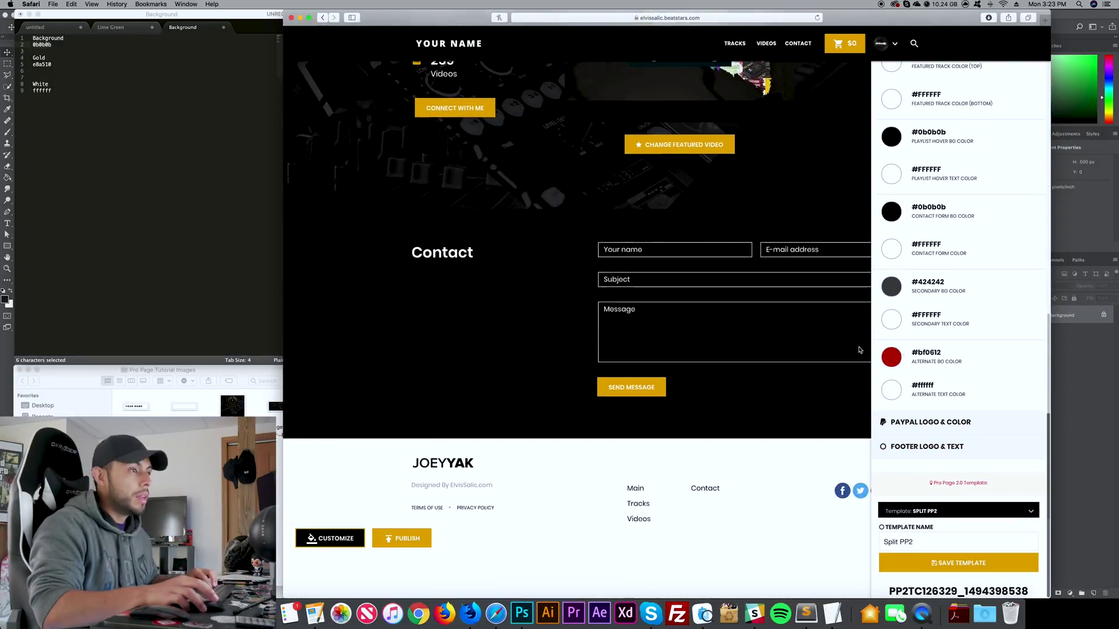
{"action": "left_click", "coordinate": [906, 361]}
{"action": "left_click", "coordinate": [637, 358]}
{"action": "key", "text": "super+a"}
{"action": "type", "text": "0b0b0b"}
{"action": "left_click", "coordinate": [706, 398]}
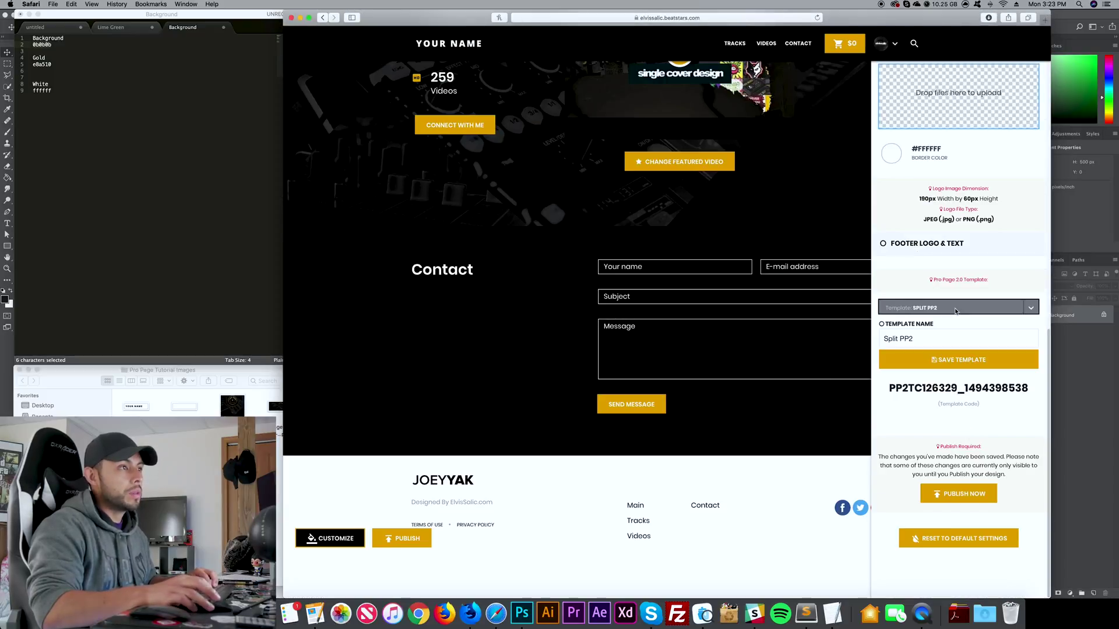
- Upload the black YOUR NAME logo image as the footer logo and save the design as the template "pro page tutorial"
{"action": "left_click", "coordinate": [947, 242]}
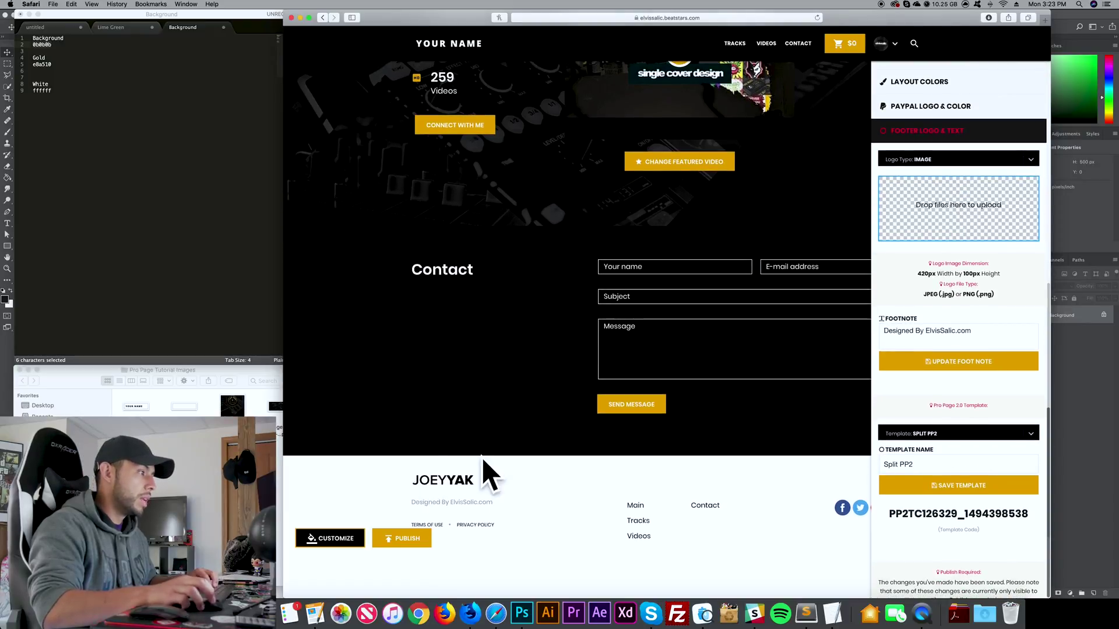
{"action": "left_click_drag", "start_coordinate": [134, 406], "coordinate": [945, 201]}
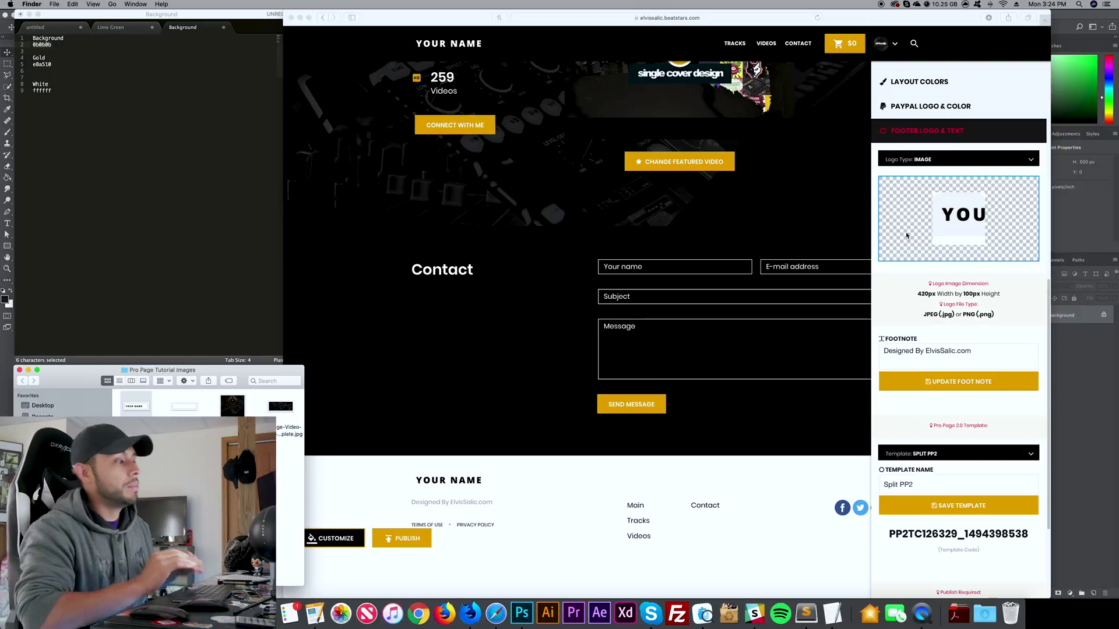
{"action": "left_click", "coordinate": [905, 503]}
- Reopen the customization settings, check the page from the track list to the footer, and publish the design
{"action": "scroll", "coordinate": [641, 349], "scroll_direction": "down", "scroll_amount": 10}
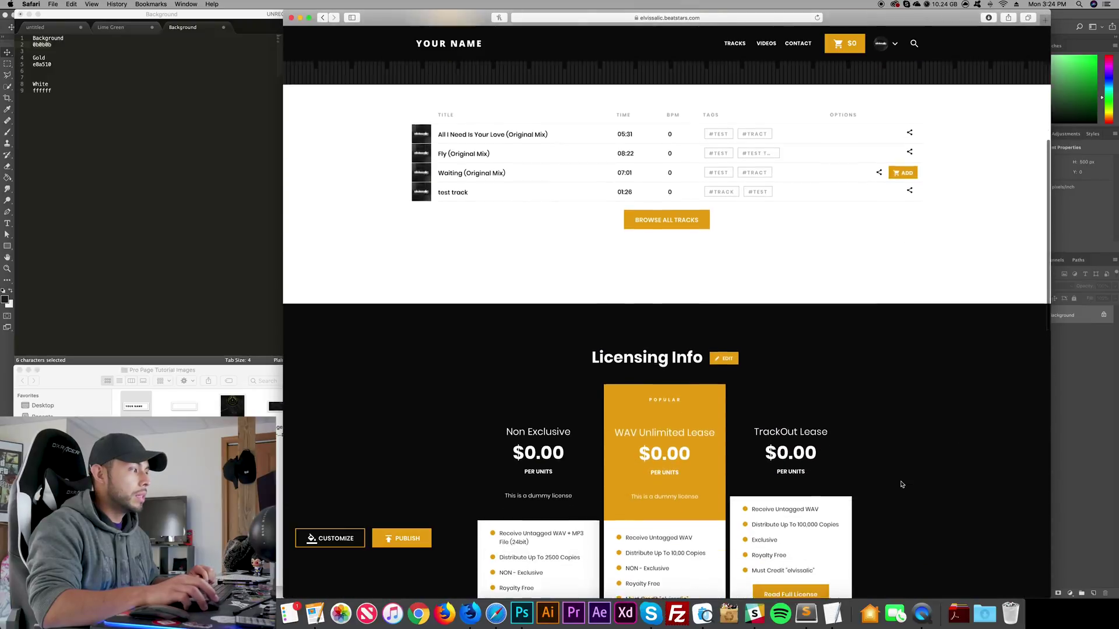
{"action": "left_click", "coordinate": [330, 538]}
{"action": "scroll", "coordinate": [899, 334], "scroll_direction": "down", "scroll_amount": 10}
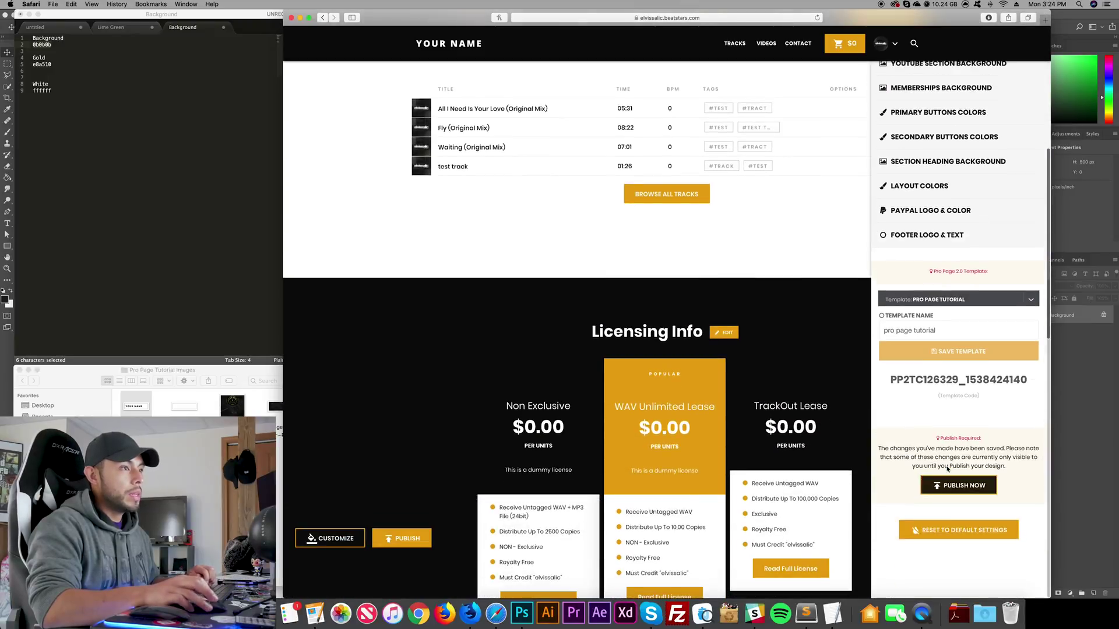
{"action": "scroll", "coordinate": [772, 337], "scroll_direction": "up", "scroll_amount": 3}
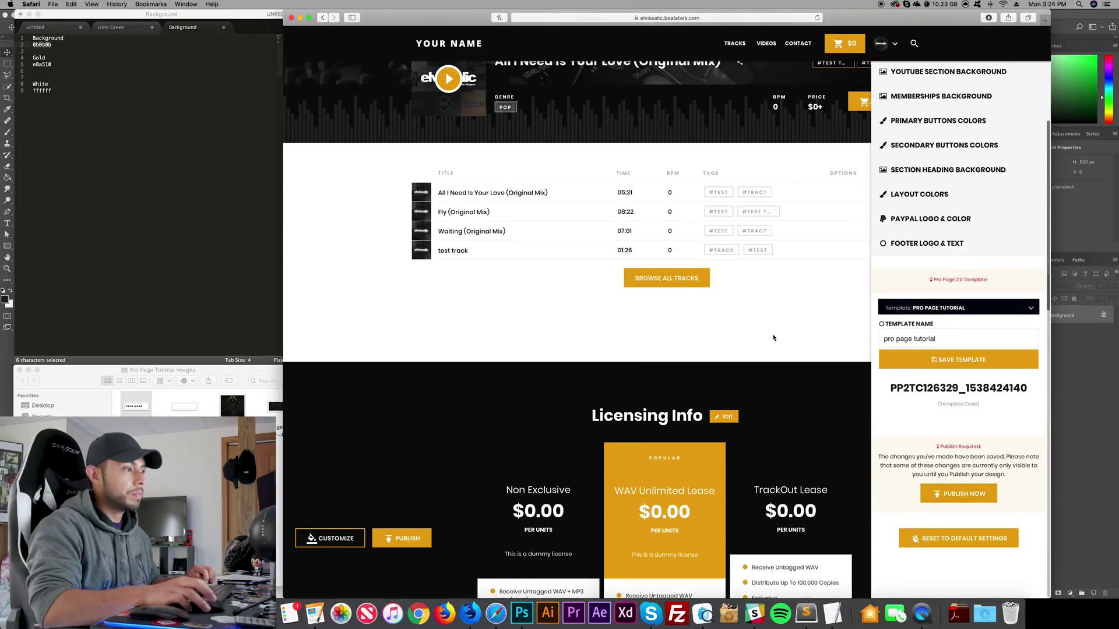
{"action": "scroll", "coordinate": [773, 338], "scroll_direction": "down", "scroll_amount": 15}
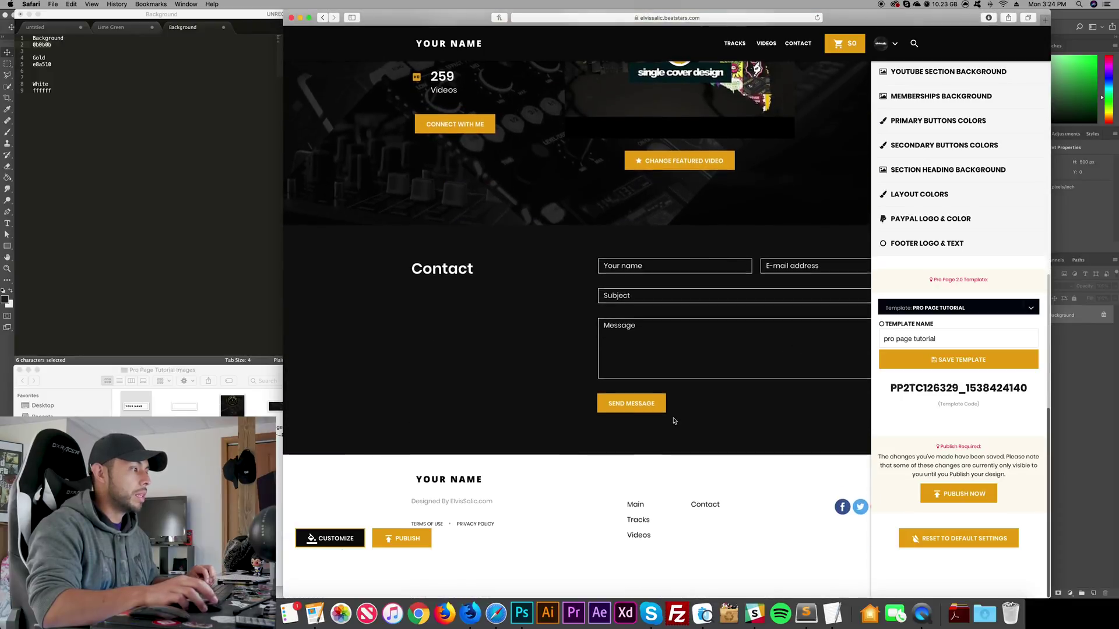
{"action": "left_click", "coordinate": [408, 539]}
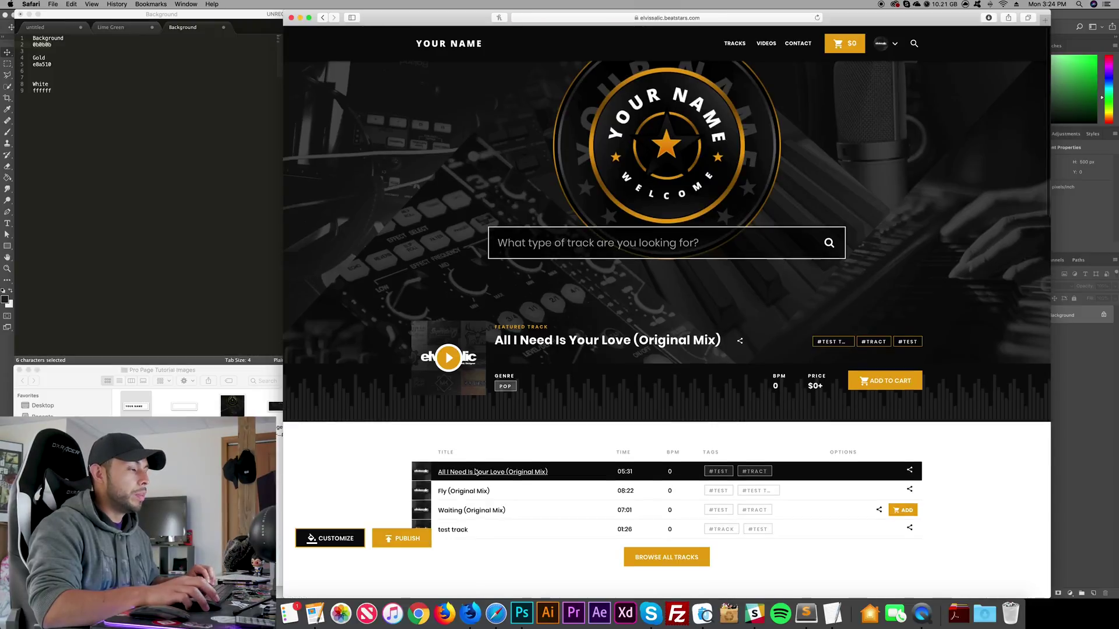
- Switch to the published homepage in Firefox Developer Edition and play the track All I Need Is Your Love (Original Mix)
{"action": "scroll", "coordinate": [475, 472], "scroll_direction": "down", "scroll_amount": 5}
{"action": "scroll", "coordinate": [455, 501], "scroll_direction": "up", "scroll_amount": 5}
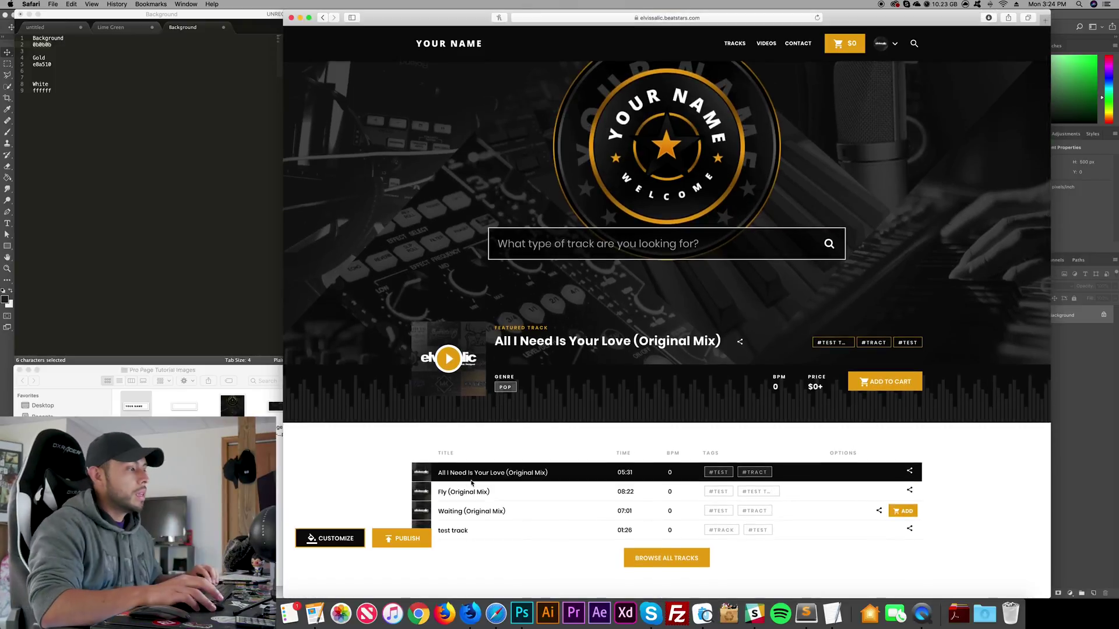
{"action": "left_click", "coordinate": [472, 615]}
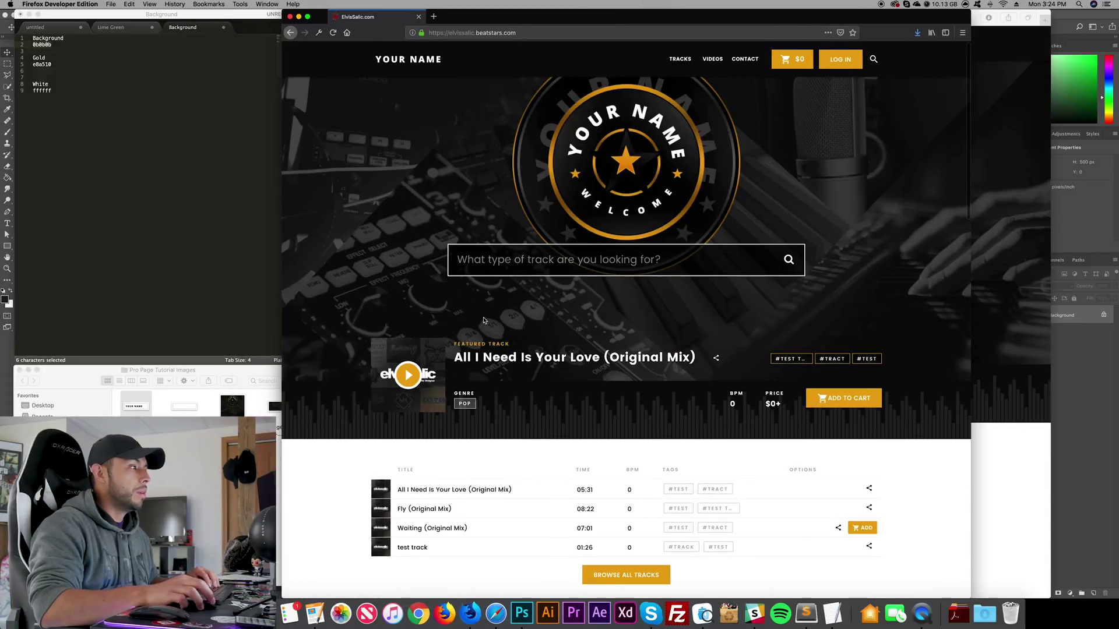
{"action": "left_click", "coordinate": [493, 484]}
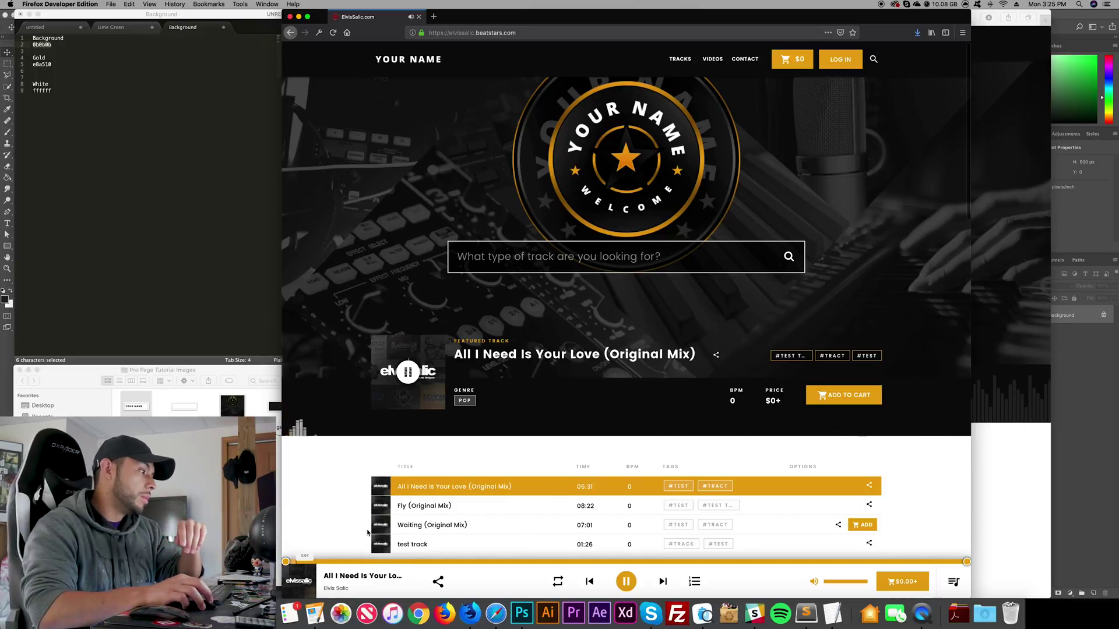
- Examine the published homepage's waveform, licensing, YouTube and contact sections in the new color scheme
{"action": "scroll", "coordinate": [487, 483], "scroll_direction": "down", "scroll_amount": 1}
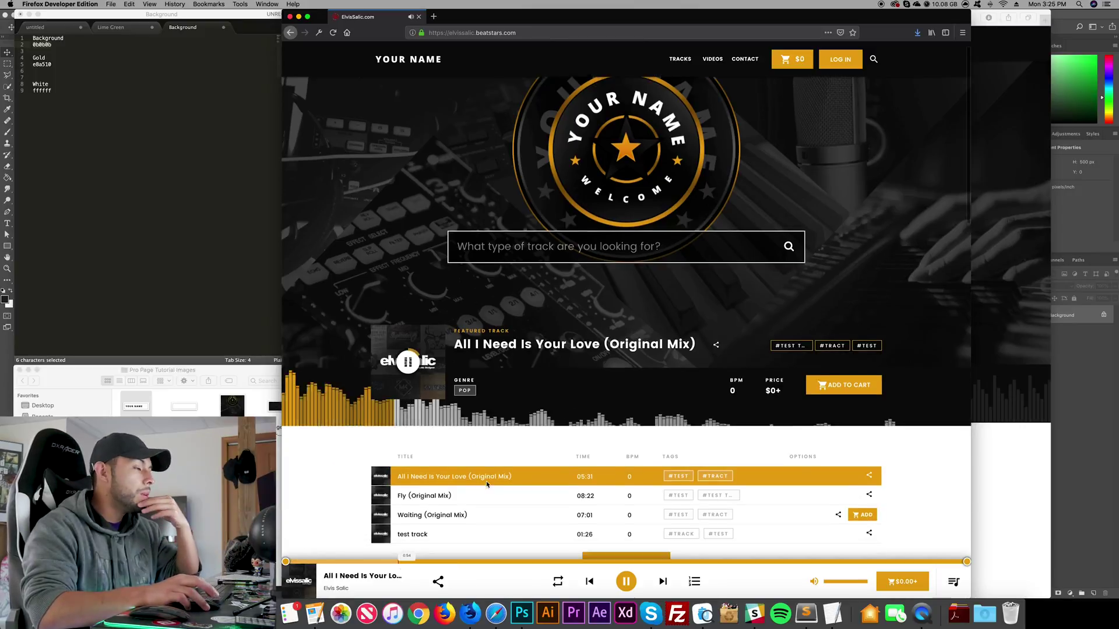
{"action": "scroll", "coordinate": [487, 484], "scroll_direction": "down", "scroll_amount": 10}
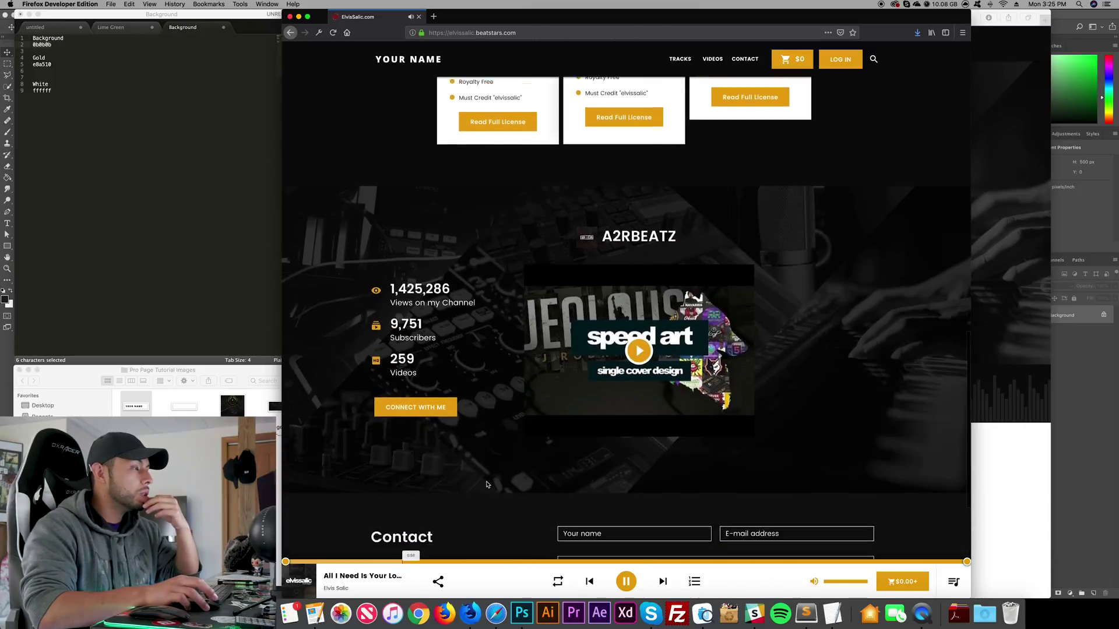
{"action": "scroll", "coordinate": [487, 484], "scroll_direction": "down", "scroll_amount": 5}
{"action": "scroll", "coordinate": [622, 501], "scroll_direction": "up", "scroll_amount": 15}
{"action": "scroll", "coordinate": [621, 249], "scroll_direction": "down", "scroll_amount": 6}
{"action": "scroll", "coordinate": [621, 248], "scroll_direction": "down", "scroll_amount": 8}
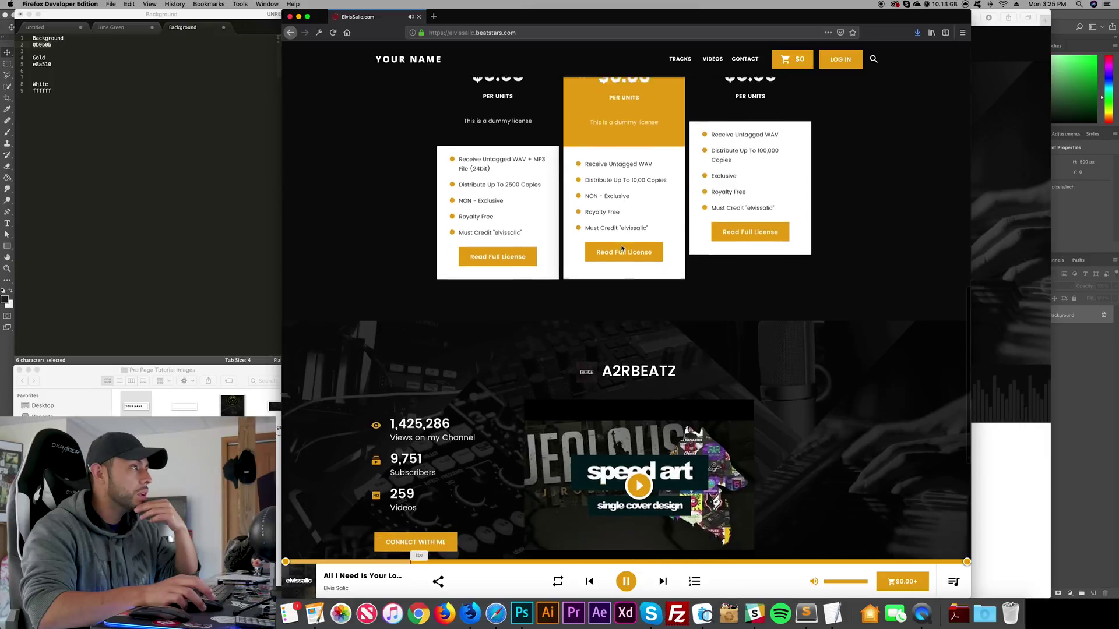
- View the published Tracks page and the detail page of All I Need Is Your Love (Original Mix)
{"action": "scroll", "coordinate": [624, 62], "scroll_direction": "up", "scroll_amount": 15}
{"action": "left_click", "coordinate": [690, 60]}
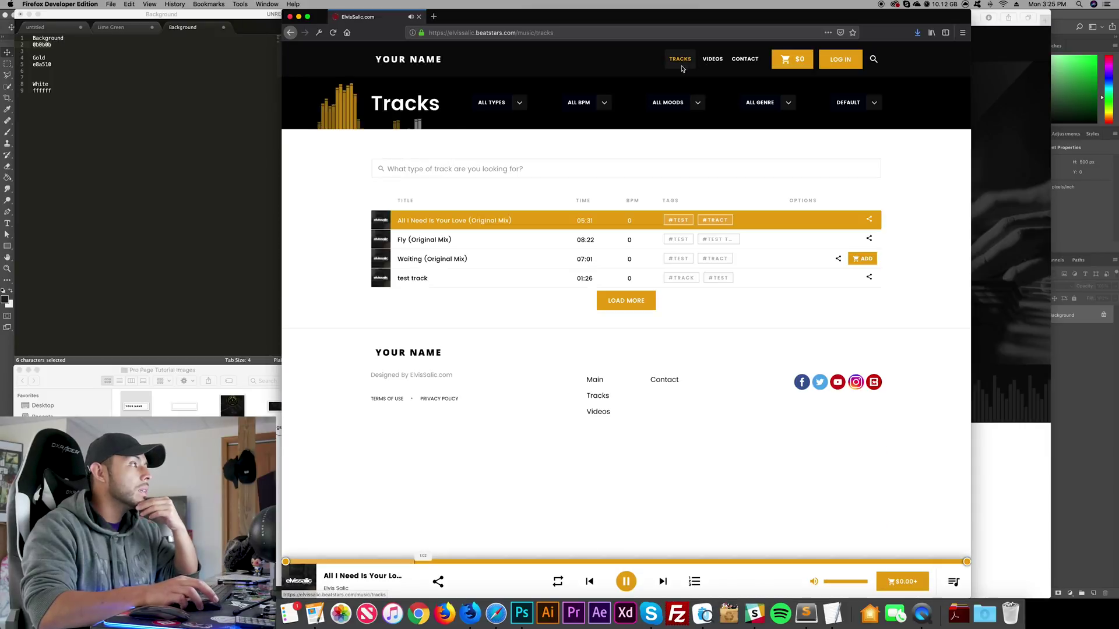
{"action": "left_click", "coordinate": [489, 222]}
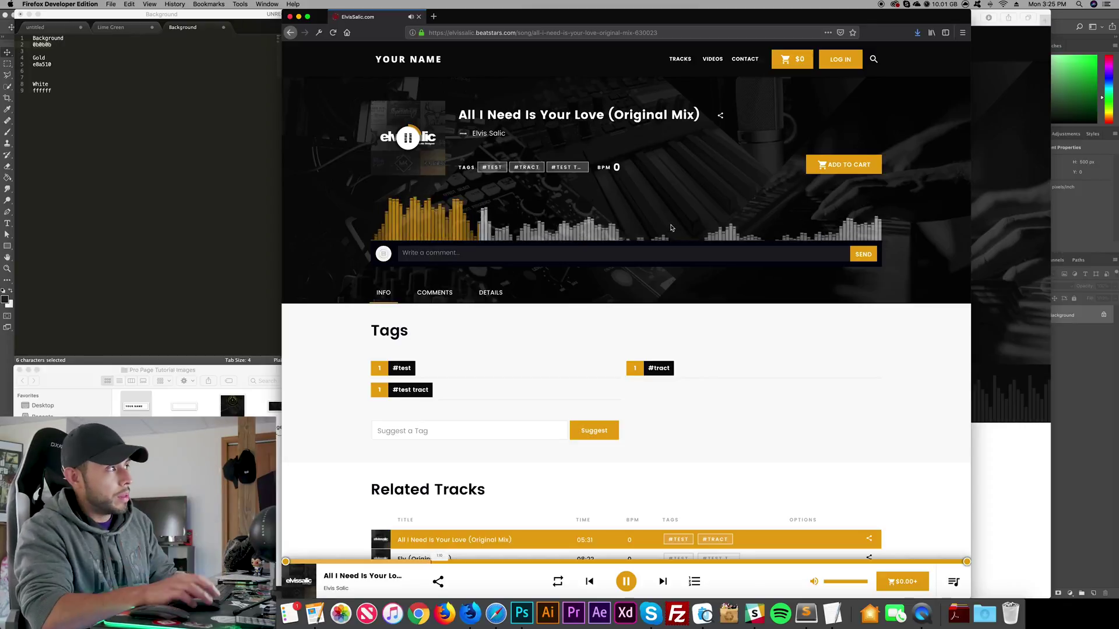
- Check the published Contact and Videos pages, including the full video grid, and return to the homepage
{"action": "left_click", "coordinate": [744, 59]}
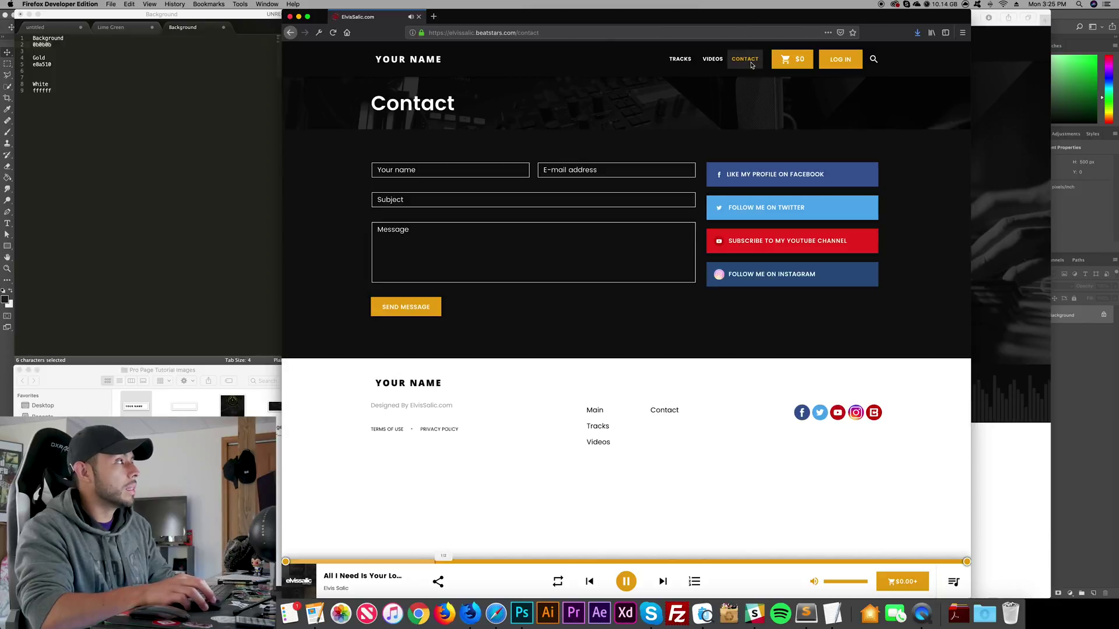
{"action": "left_click", "coordinate": [712, 59]}
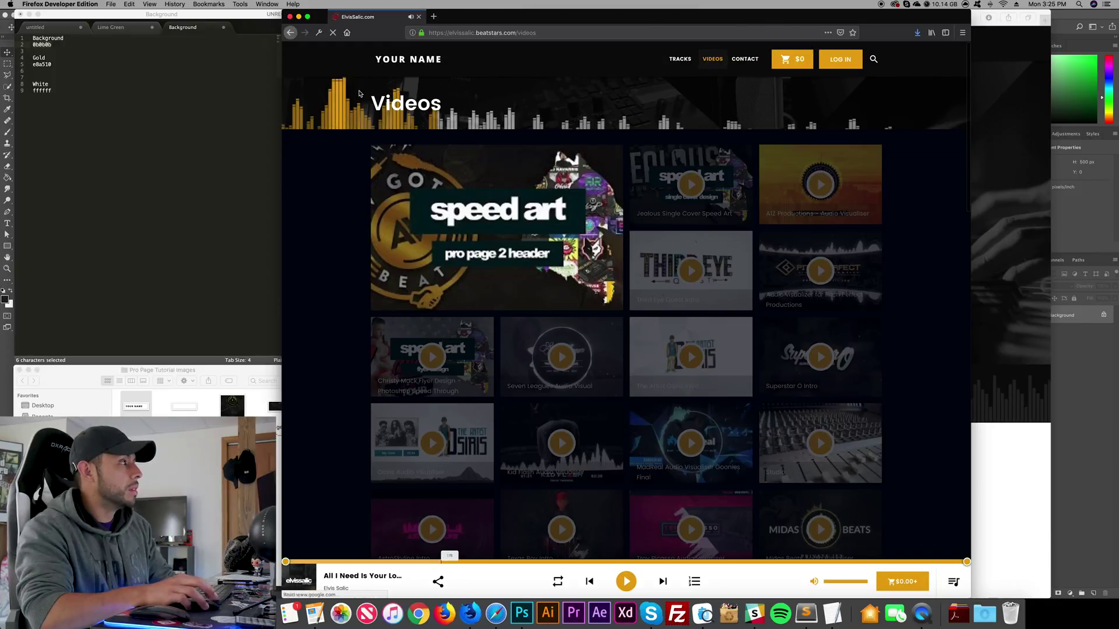
{"action": "scroll", "coordinate": [463, 175], "scroll_direction": "down", "scroll_amount": 2}
{"action": "left_click", "coordinate": [464, 144]}
{"action": "scroll", "coordinate": [626, 320], "scroll_direction": "down", "scroll_amount": 15}
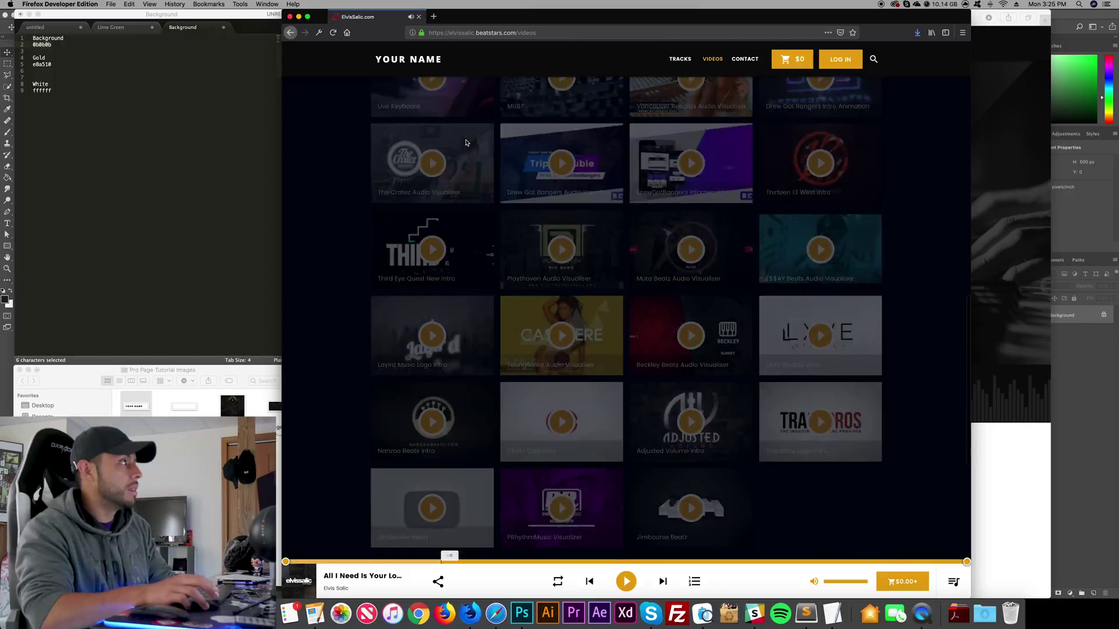
{"action": "scroll", "coordinate": [626, 320], "scroll_direction": "up", "scroll_amount": 10}
{"action": "left_click", "coordinate": [387, 61]}
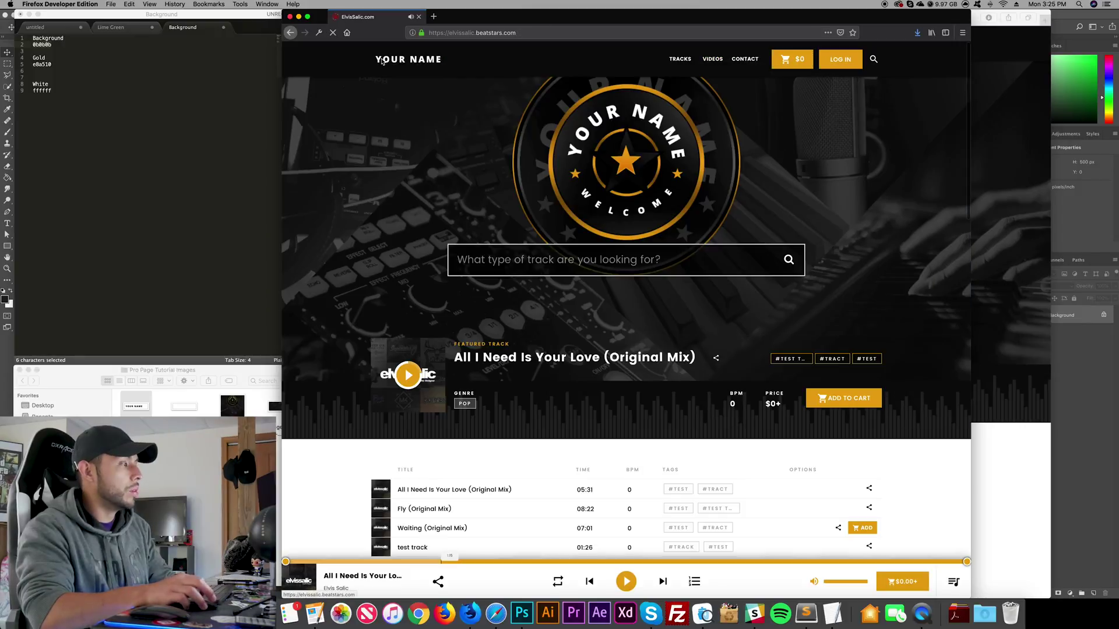
{"action": "scroll", "coordinate": [626, 321], "scroll_direction": "down", "scroll_amount": 5}
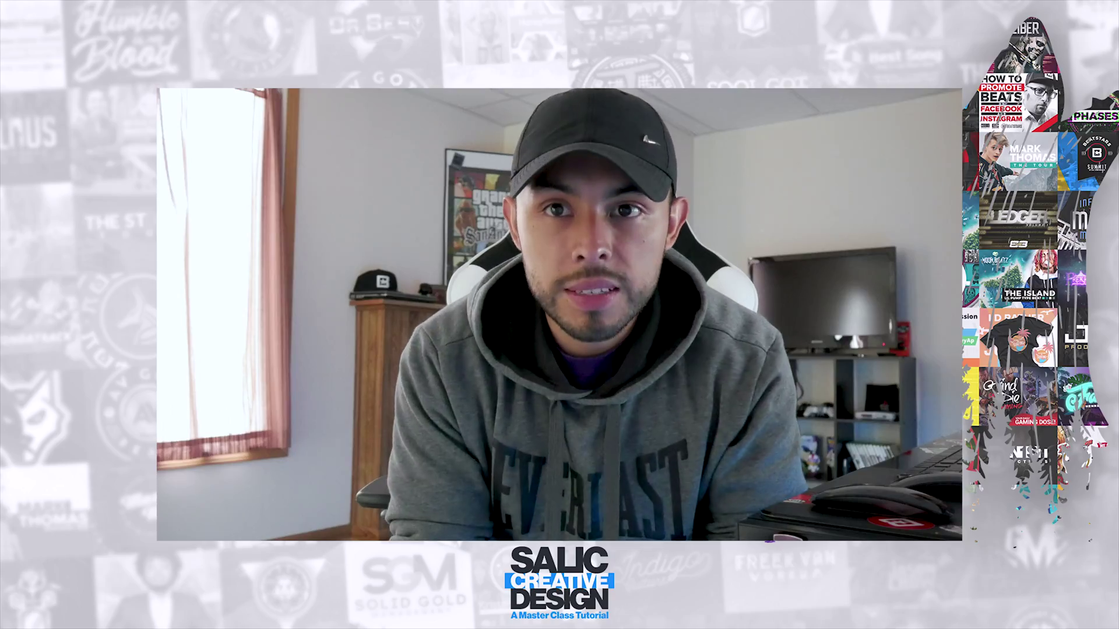